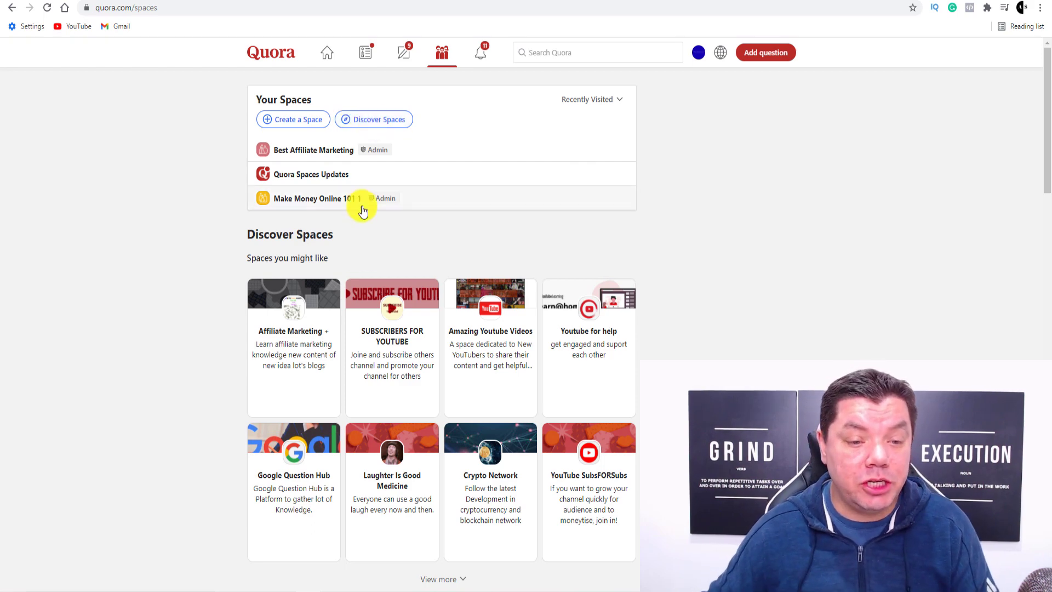
Browse the suggested Spaces by topic, from YouTube and affiliate marketing to travel, cooking and books, and return to the Spaces list
{"action": "scroll", "coordinate": [359, 209], "scroll_direction": "down", "scroll_amount": 2}
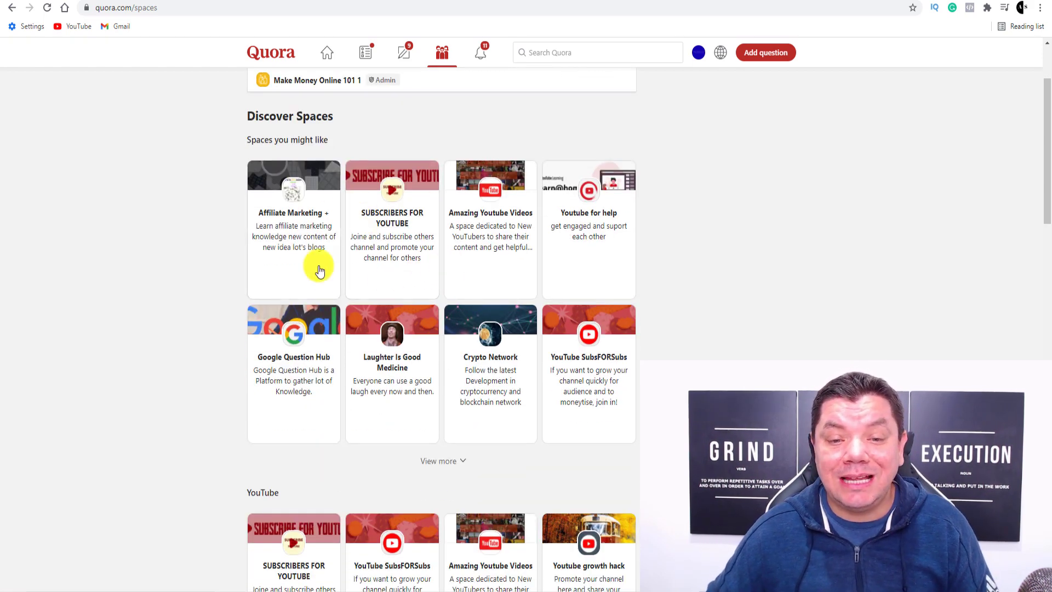
{"action": "scroll", "coordinate": [457, 190], "scroll_direction": "down", "scroll_amount": 8}
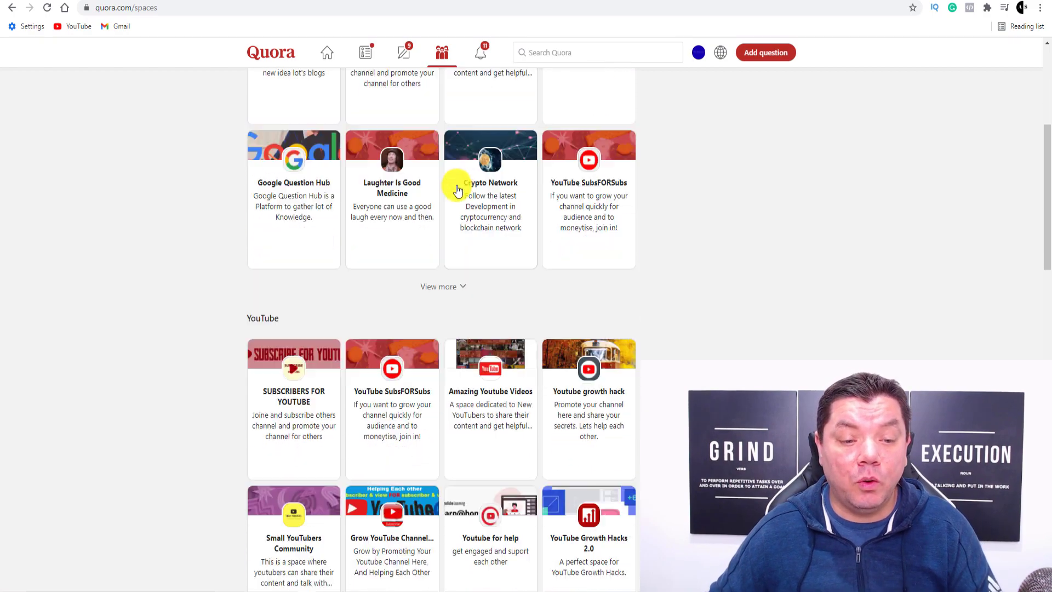
{"action": "scroll", "coordinate": [270, 244], "scroll_direction": "down", "scroll_amount": 14}
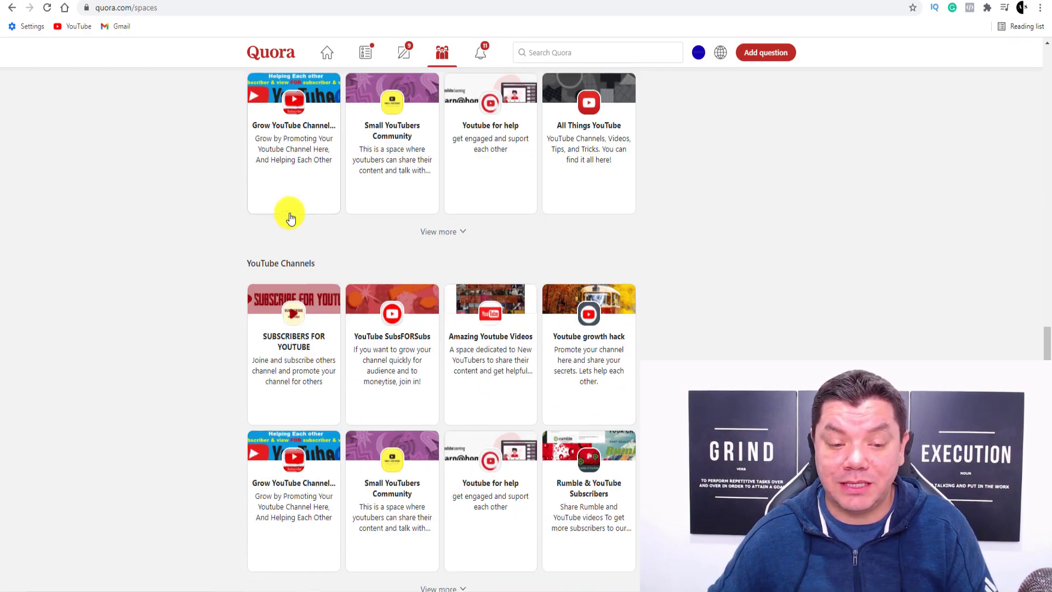
{"action": "scroll", "coordinate": [296, 237], "scroll_direction": "down", "scroll_amount": 7}
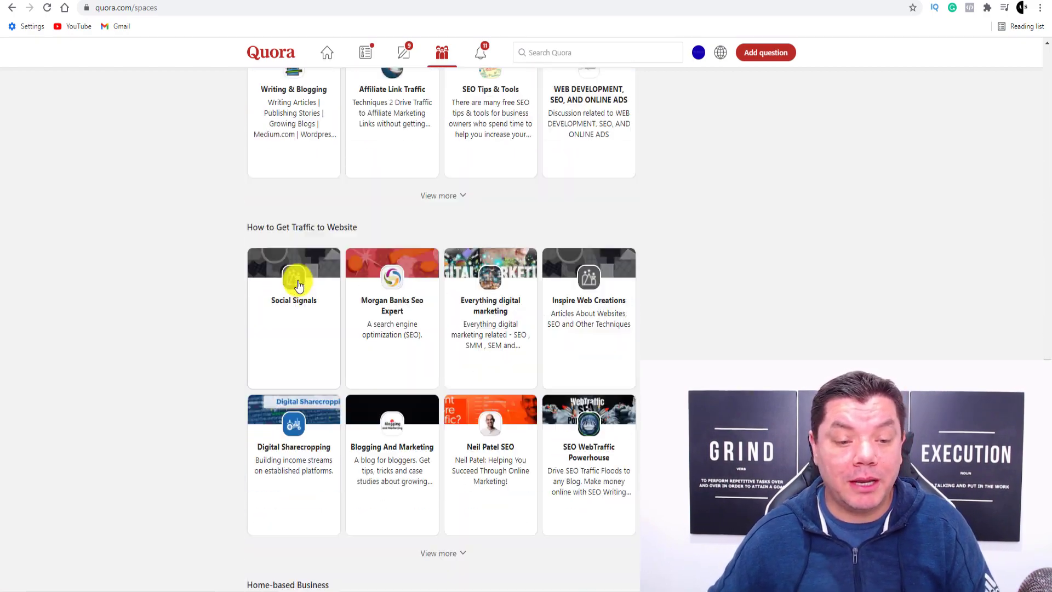
{"action": "scroll", "coordinate": [346, 209], "scroll_direction": "down", "scroll_amount": 9}
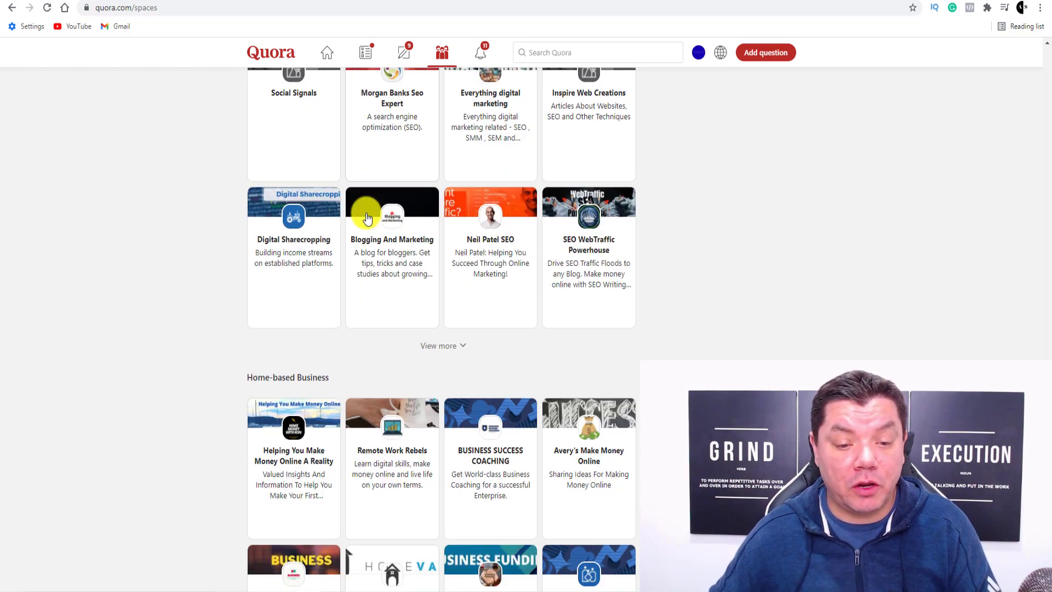
{"action": "scroll", "coordinate": [323, 315], "scroll_direction": "down", "scroll_amount": 8}
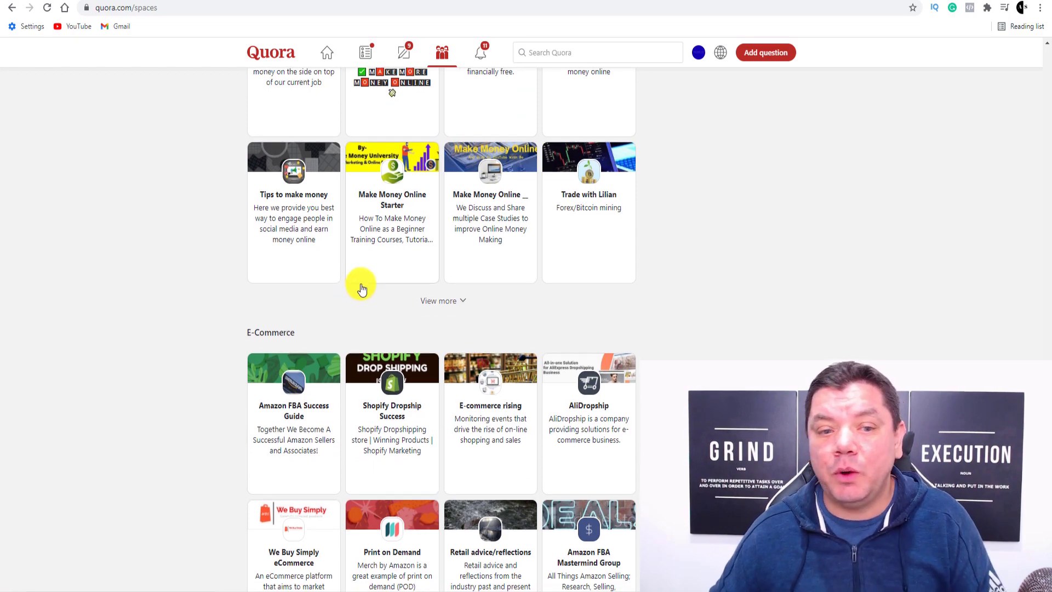
{"action": "scroll", "coordinate": [359, 284], "scroll_direction": "down", "scroll_amount": 8}
{"action": "scroll", "coordinate": [318, 285], "scroll_direction": "down", "scroll_amount": 12}
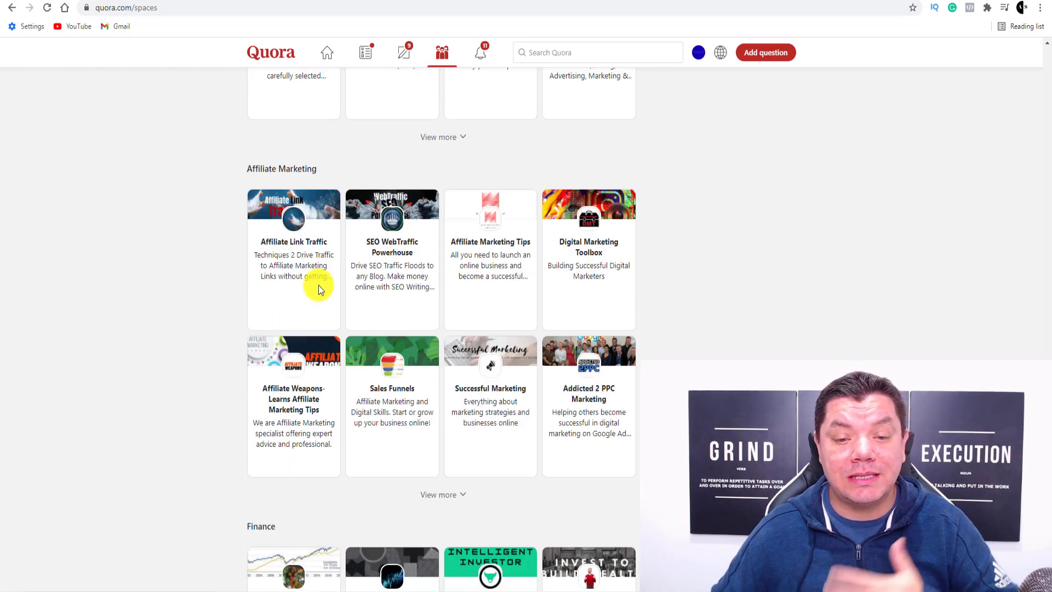
{"action": "scroll", "coordinate": [270, 331], "scroll_direction": "down", "scroll_amount": 14}
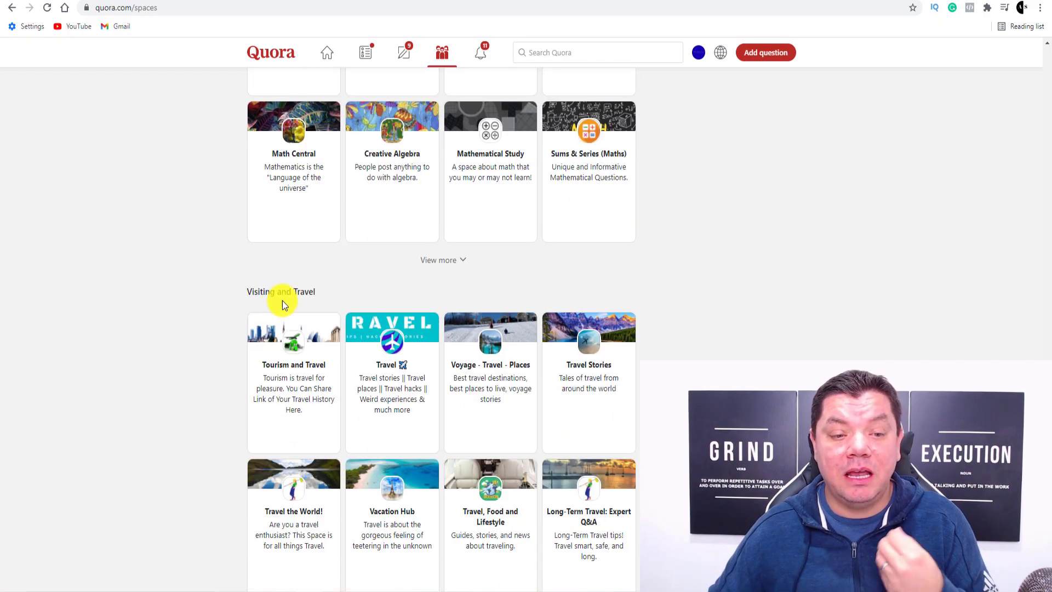
{"action": "scroll", "coordinate": [282, 305], "scroll_direction": "down", "scroll_amount": 11}
{"action": "scroll", "coordinate": [294, 310], "scroll_direction": "down", "scroll_amount": 11}
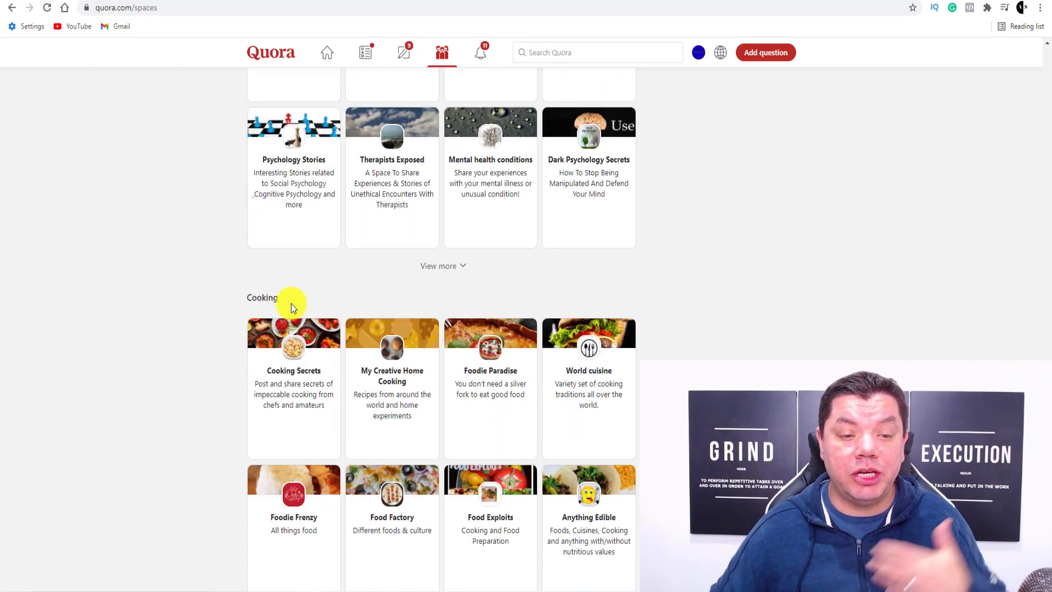
{"action": "scroll", "coordinate": [280, 229], "scroll_direction": "down", "scroll_amount": 12}
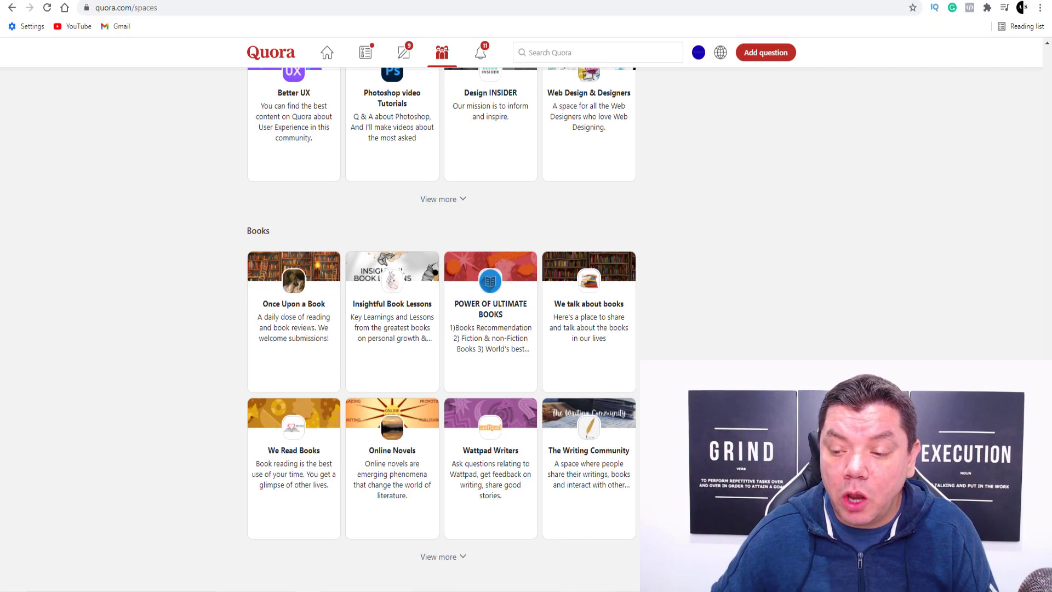
{"action": "left_click_drag", "start_coordinate": [1047, 406], "coordinate": [1048, 74]}
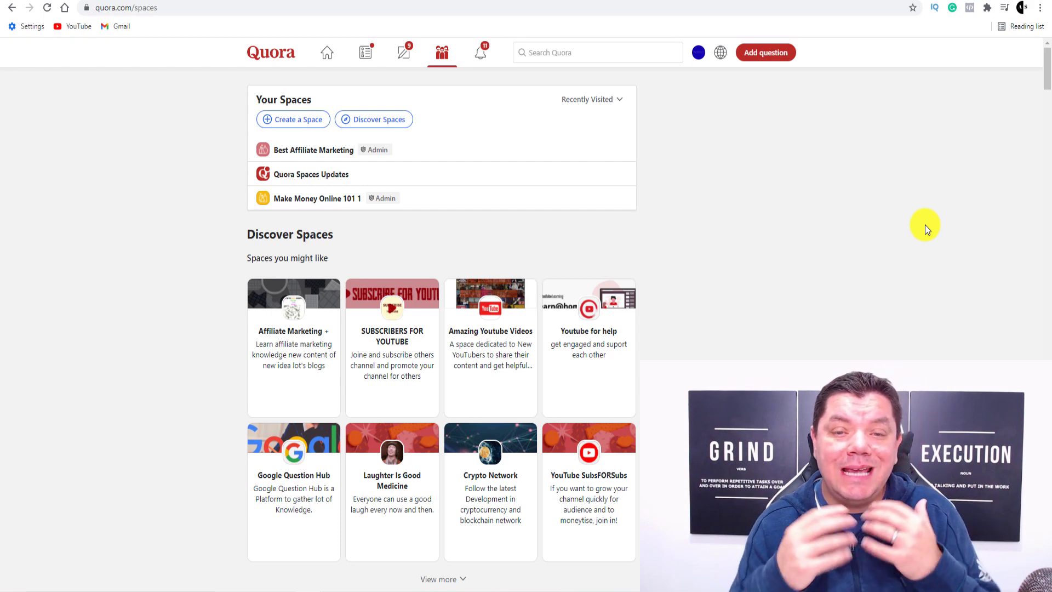
Open the Best Affiliate Marketing Space and review its admin dashboard statistics and published posts
{"action": "left_click", "coordinate": [313, 152]}
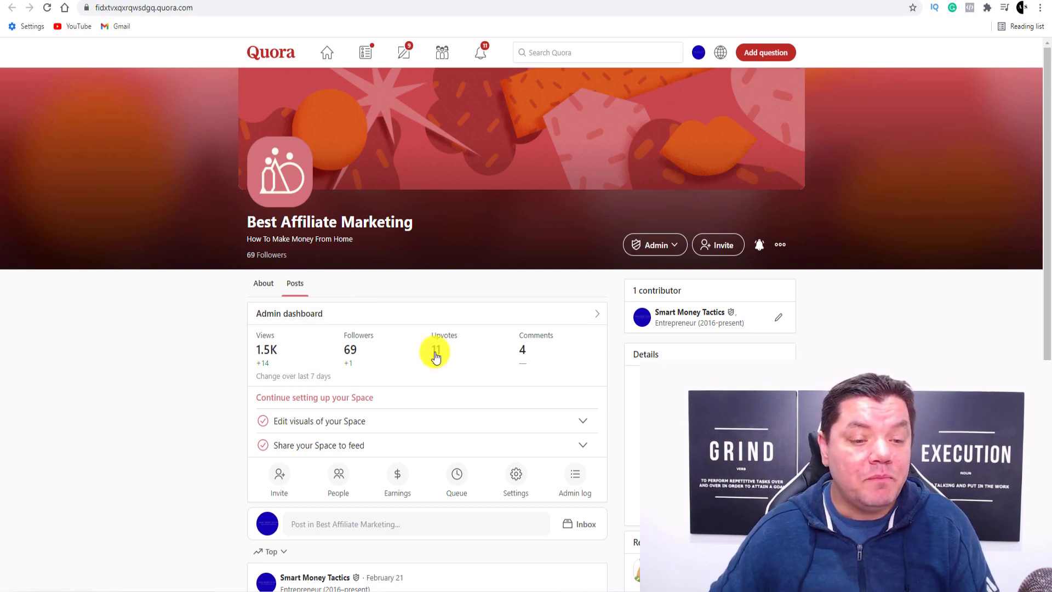
{"action": "scroll", "coordinate": [345, 335], "scroll_direction": "down", "scroll_amount": 4}
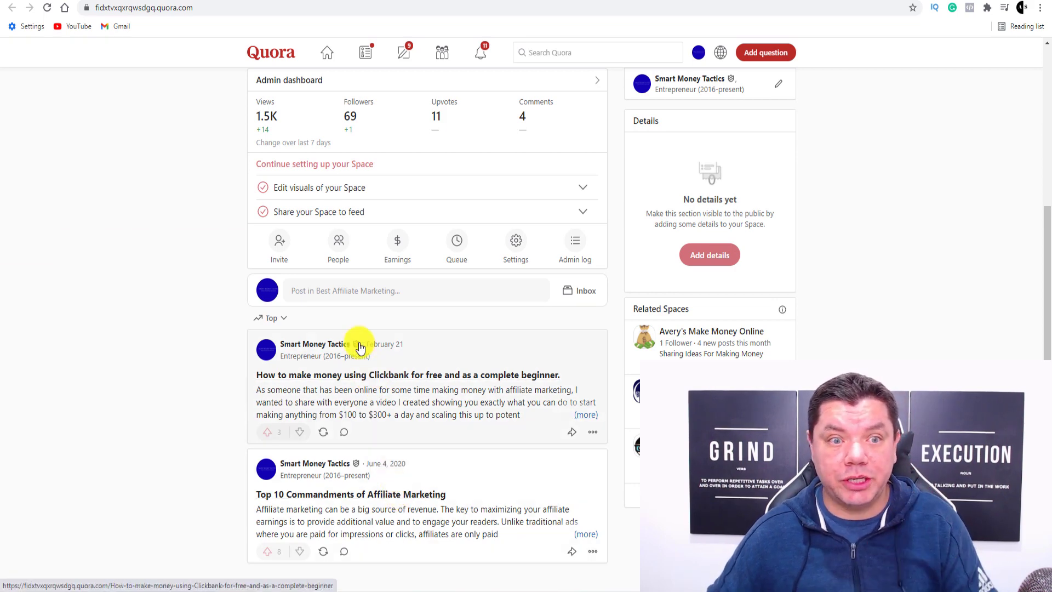
{"action": "scroll", "coordinate": [350, 318], "scroll_direction": "up", "scroll_amount": 3}
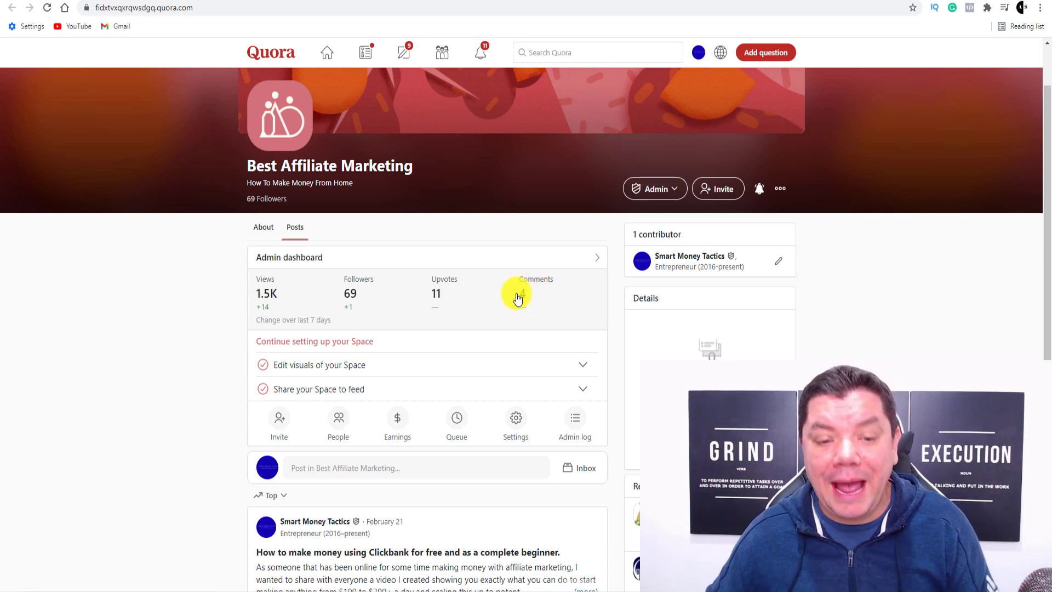
{"action": "scroll", "coordinate": [518, 298], "scroll_direction": "down", "scroll_amount": 3}
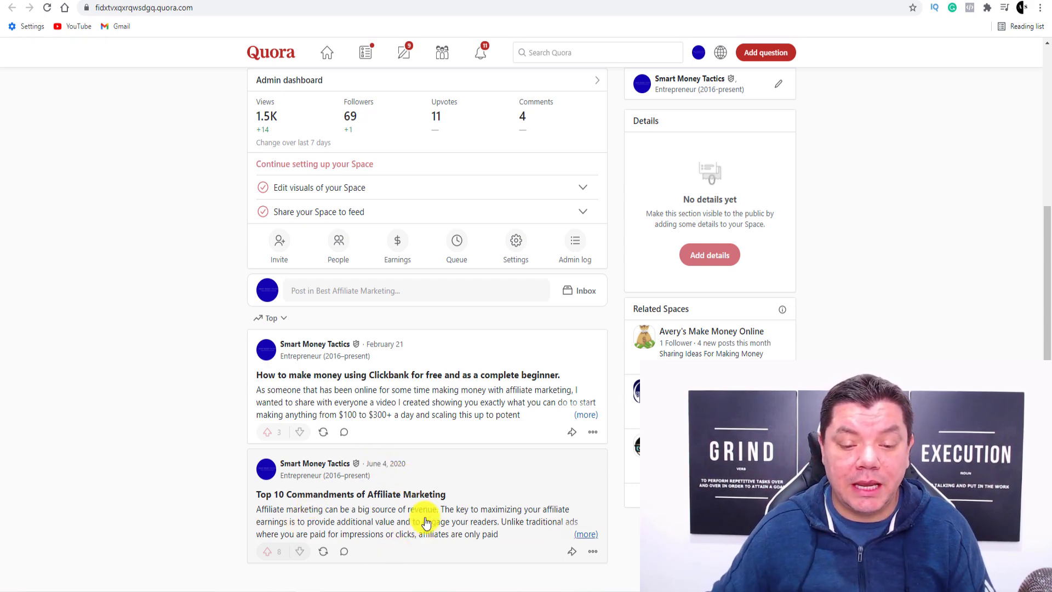
Expand the Top 10 Commandments of Affiliate Marketing post and read through it to the article reference at the end
{"action": "left_click", "coordinate": [453, 523]}
{"action": "scroll", "coordinate": [427, 494], "scroll_direction": "down", "scroll_amount": 8}
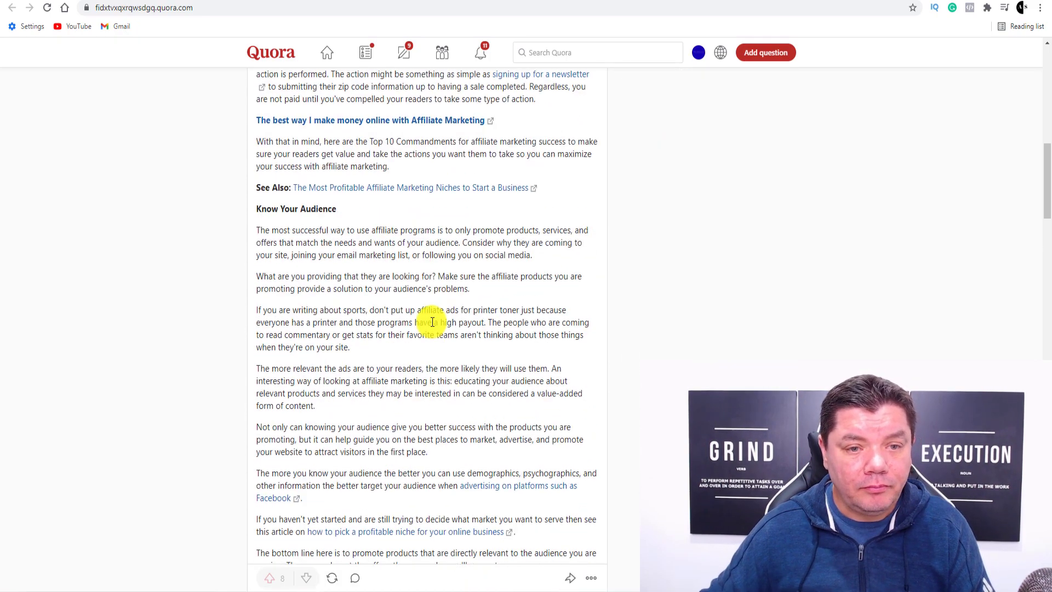
{"action": "scroll", "coordinate": [432, 323], "scroll_direction": "up", "scroll_amount": 3}
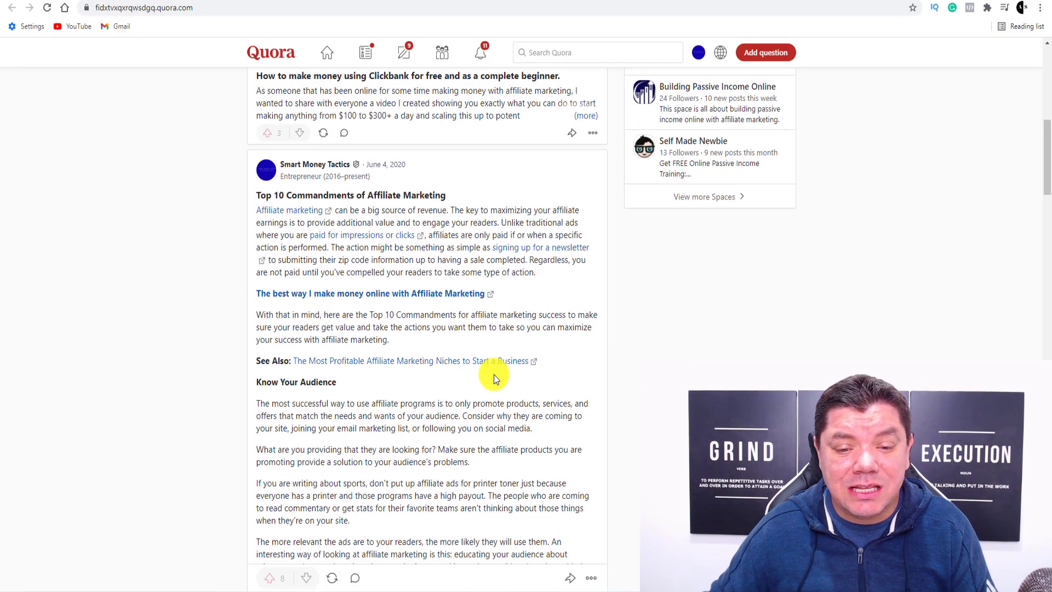
{"action": "scroll", "coordinate": [495, 374], "scroll_direction": "down", "scroll_amount": 15}
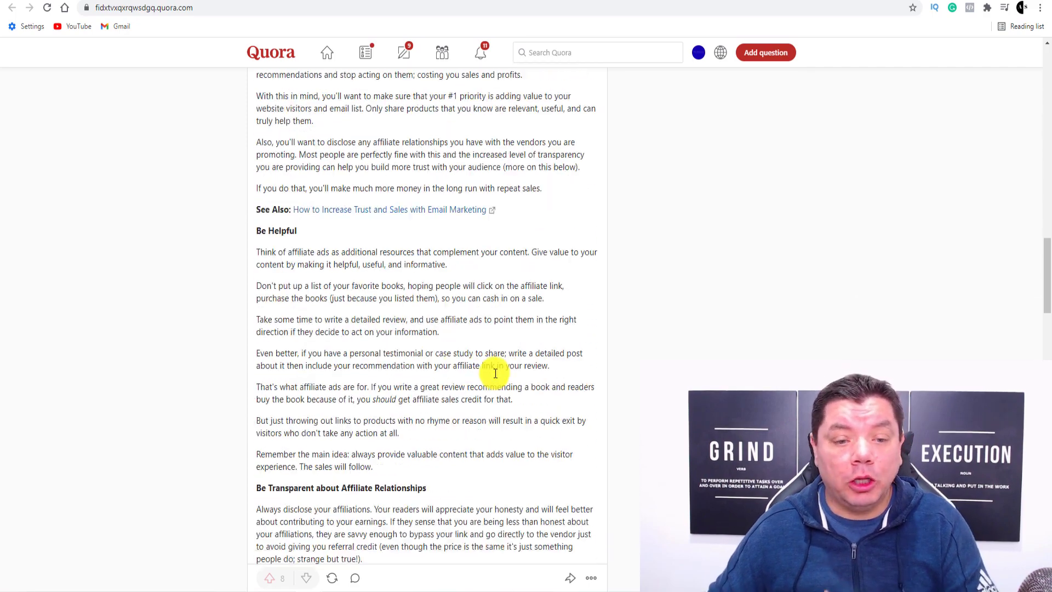
{"action": "scroll", "coordinate": [496, 373], "scroll_direction": "down", "scroll_amount": 15}
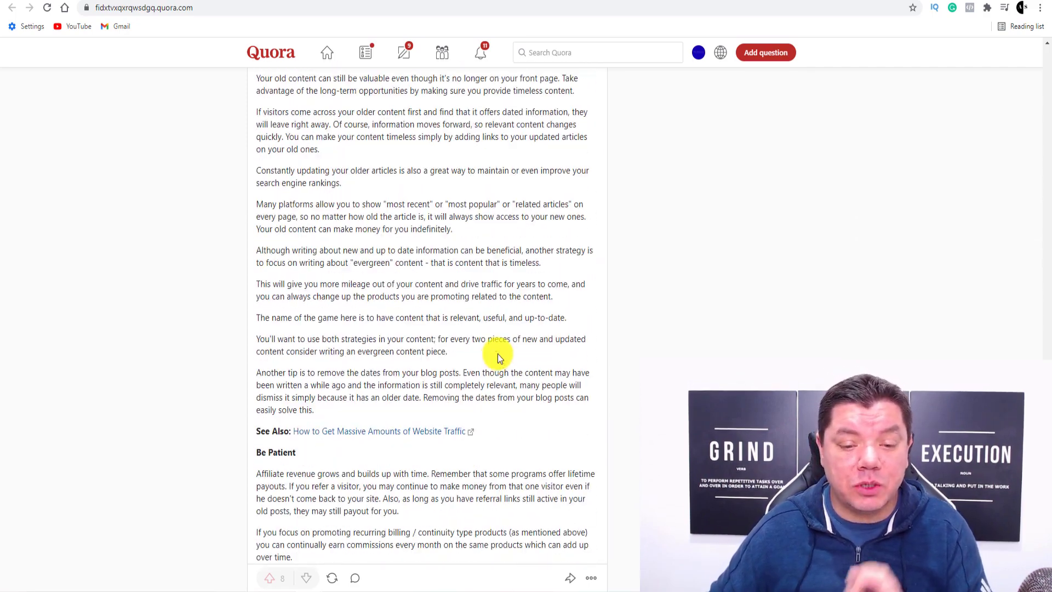
{"action": "scroll", "coordinate": [496, 354], "scroll_direction": "down", "scroll_amount": 15}
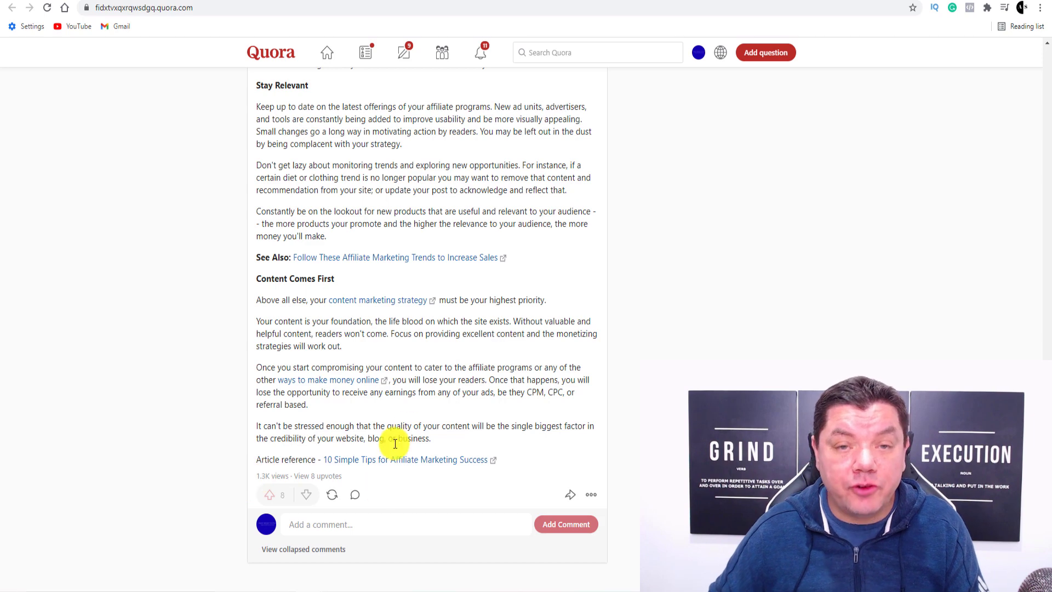
Open the article reference "10 Simple Tips for Affiliate Marketing Success", look over the source page and return to the post
{"action": "left_click", "coordinate": [404, 463]}
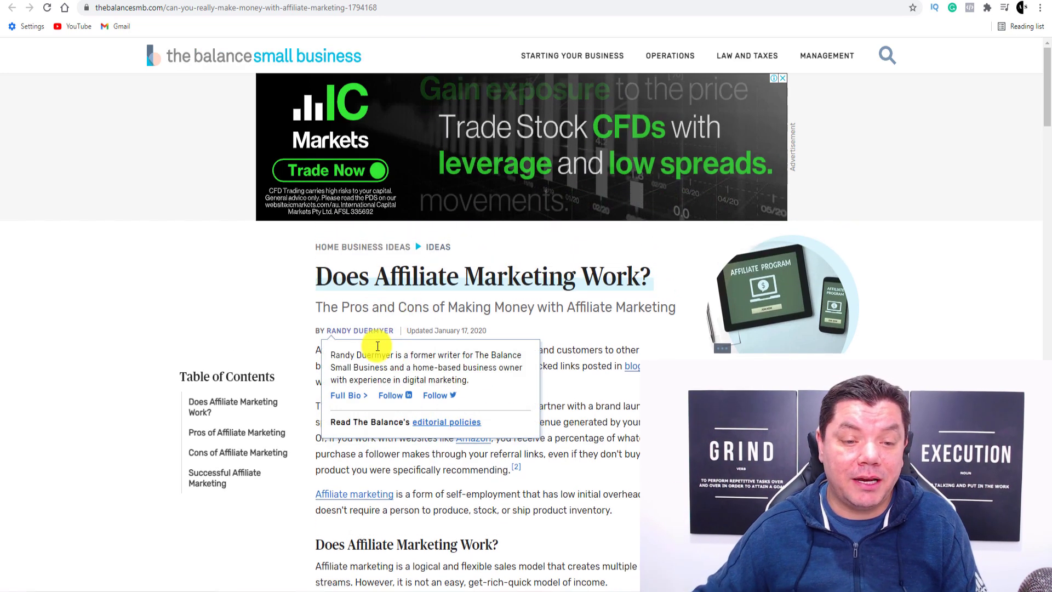
{"action": "scroll", "coordinate": [383, 329], "scroll_direction": "down", "scroll_amount": 3}
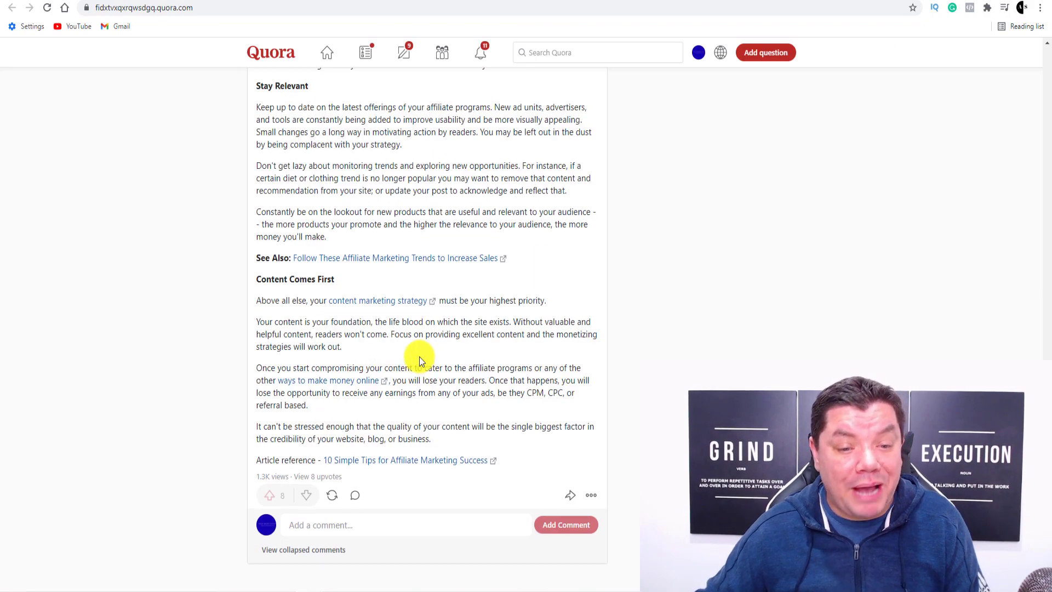
{"action": "scroll", "coordinate": [419, 350], "scroll_direction": "down", "scroll_amount": 10}
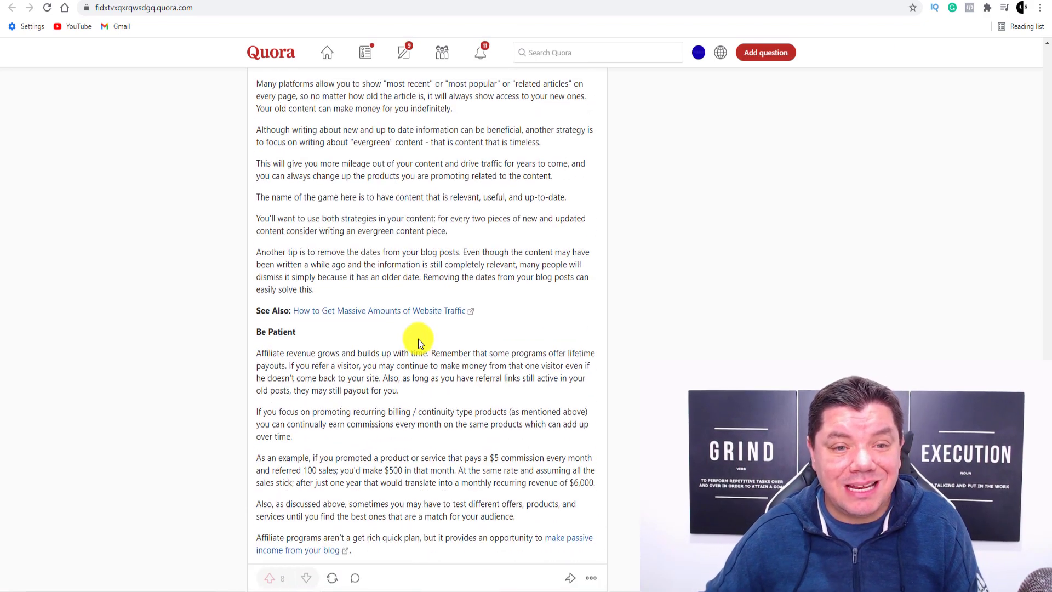
Go back to the post's opening and inspect the link options for "The best way I make money online with Affiliate Marketing"
{"action": "scroll", "coordinate": [420, 337], "scroll_direction": "up", "scroll_amount": 20}
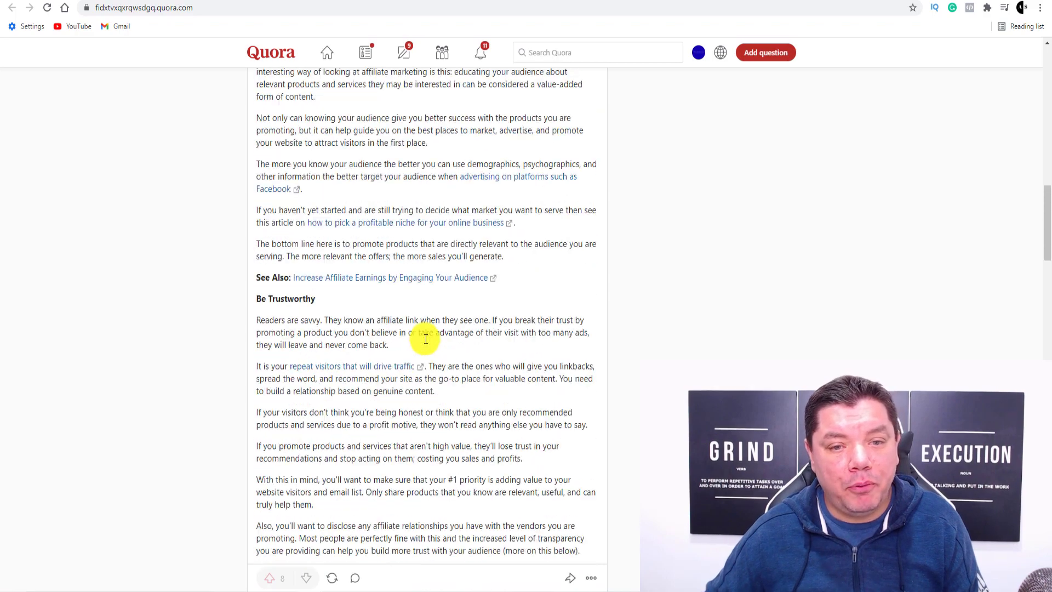
{"action": "scroll", "coordinate": [426, 338], "scroll_direction": "up", "scroll_amount": 15}
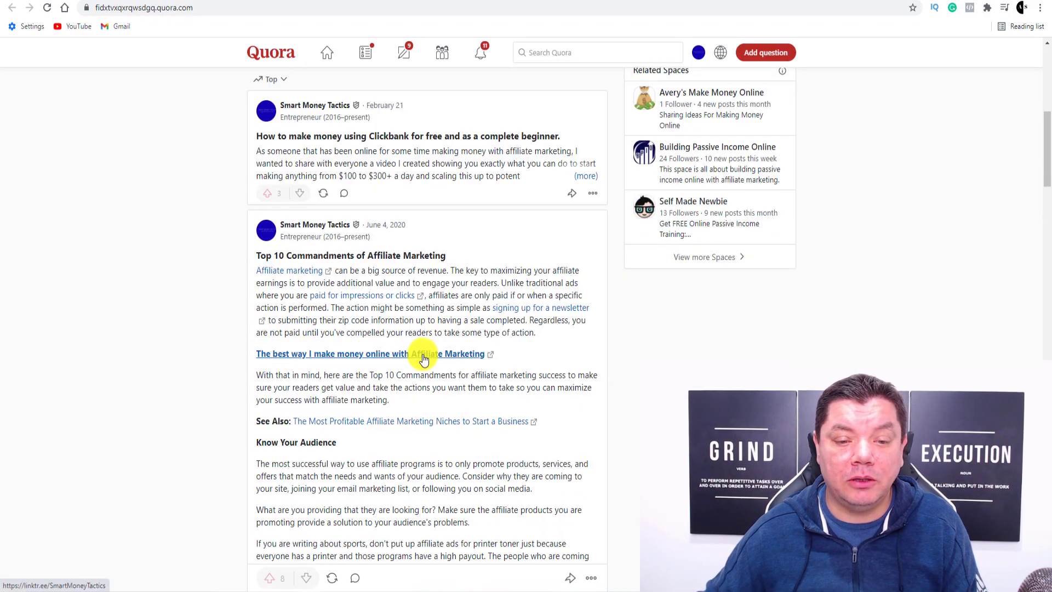
{"action": "right_click", "coordinate": [473, 354]}
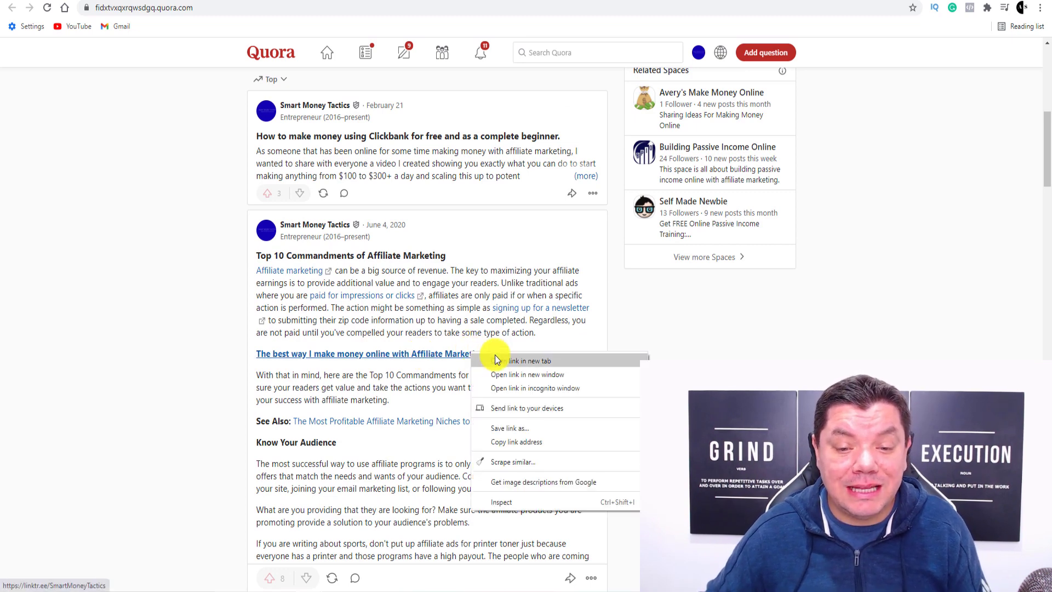
{"action": "left_click", "coordinate": [514, 343]}
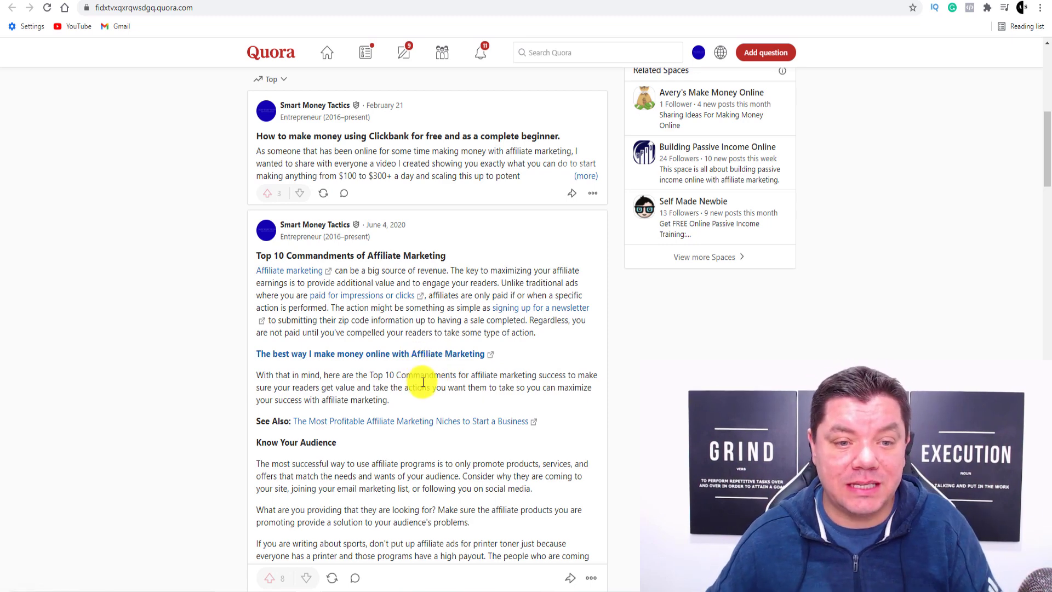
Examine how links are placed through the Top 10 Commandments post, and return to the Space's header
{"action": "scroll", "coordinate": [422, 372], "scroll_direction": "down", "scroll_amount": 2}
{"action": "scroll", "coordinate": [419, 367], "scroll_direction": "up", "scroll_amount": 1}
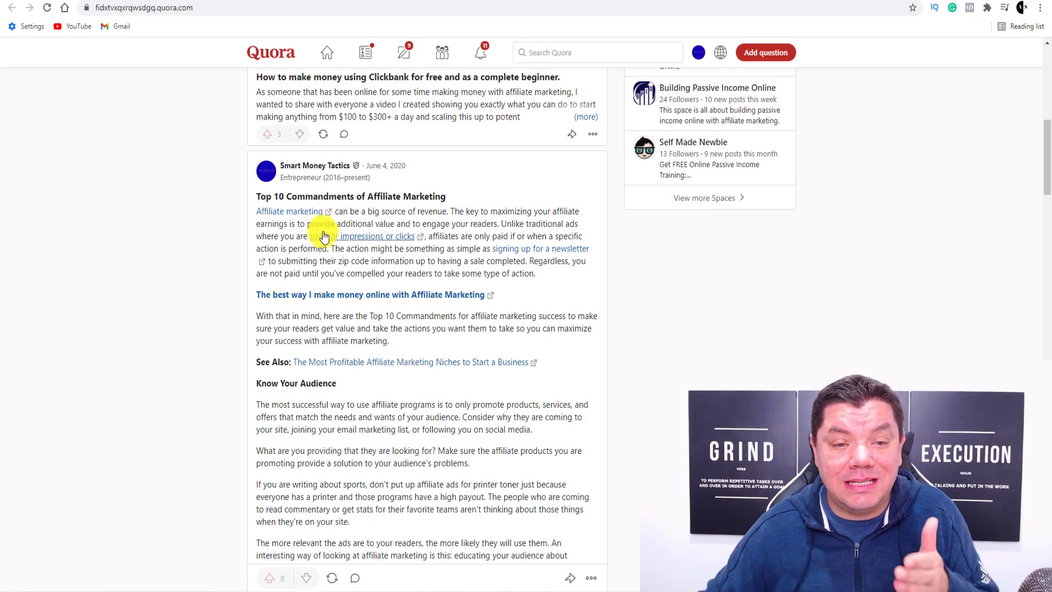
{"action": "scroll", "coordinate": [348, 235], "scroll_direction": "down", "scroll_amount": 2}
{"action": "scroll", "coordinate": [359, 261], "scroll_direction": "down", "scroll_amount": 7}
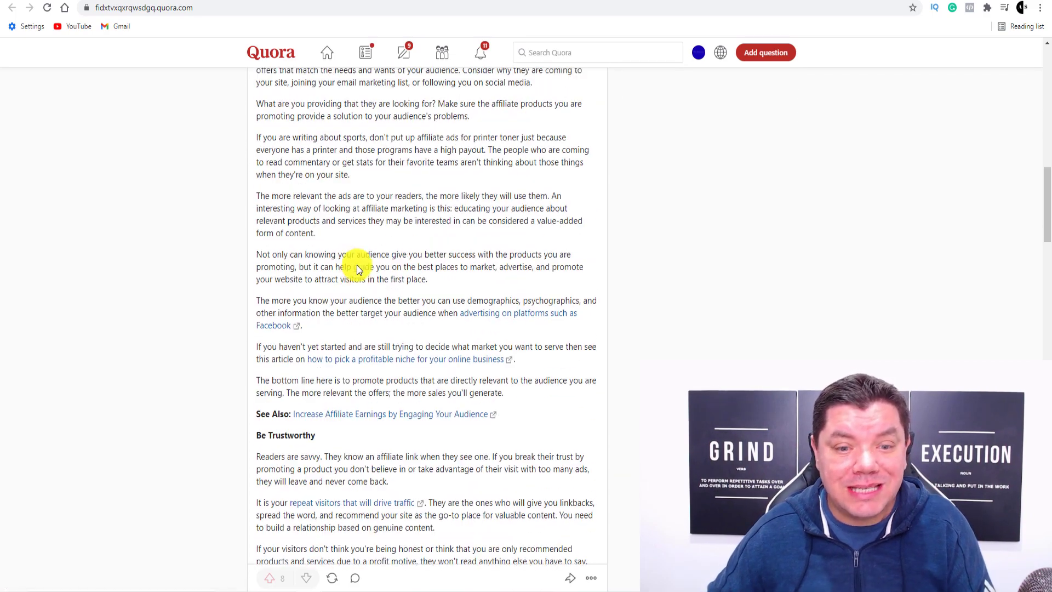
{"action": "scroll", "coordinate": [359, 279], "scroll_direction": "up", "scroll_amount": 14}
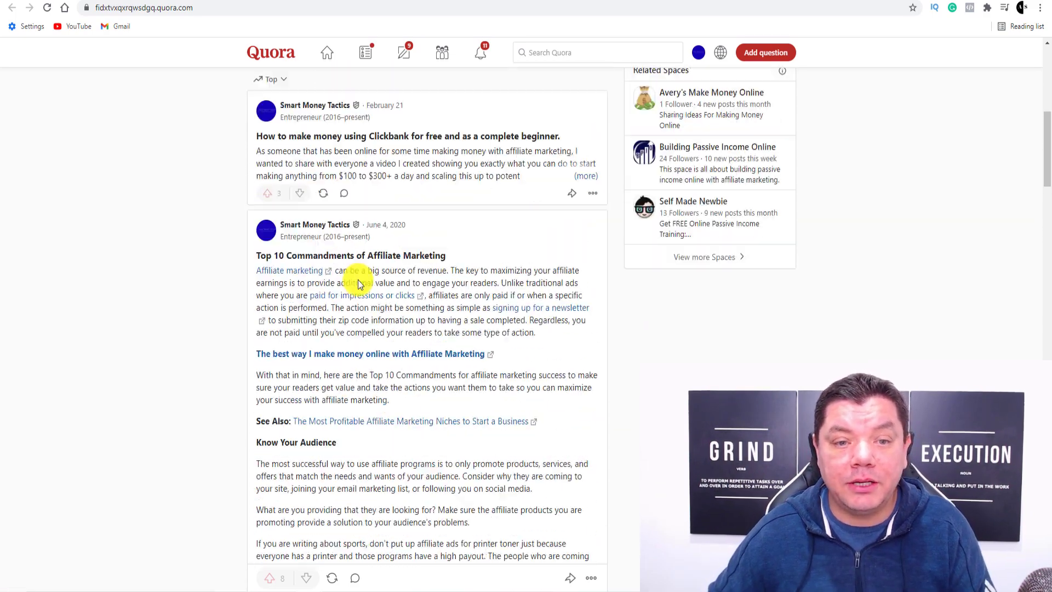
{"action": "scroll", "coordinate": [384, 346], "scroll_direction": "down", "scroll_amount": 3}
{"action": "scroll", "coordinate": [419, 368], "scroll_direction": "down", "scroll_amount": 20}
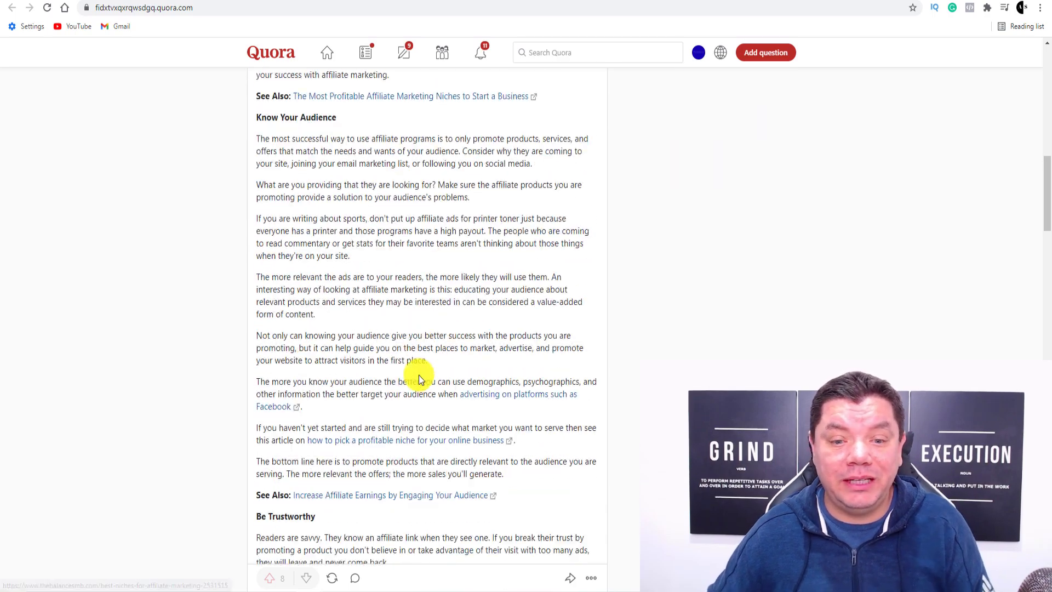
{"action": "scroll", "coordinate": [416, 376], "scroll_direction": "up", "scroll_amount": 20}
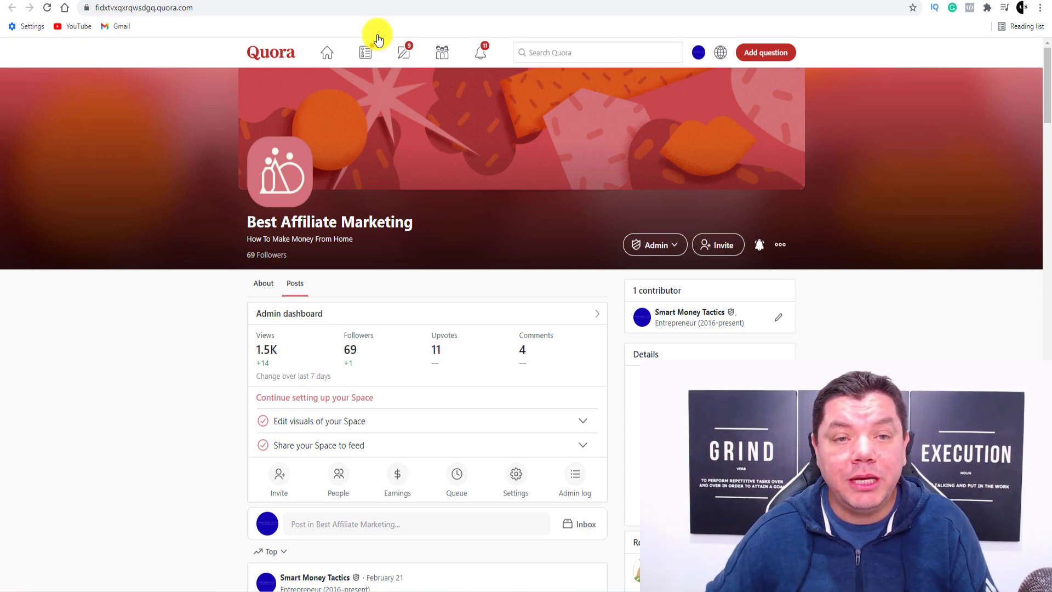
Create the Space "Smartest Way To Lose Weight", described as "On this space I'll be bringing you the best and smartest ways to lose weight.", without inviting contributors
{"action": "left_click", "coordinate": [442, 52]}
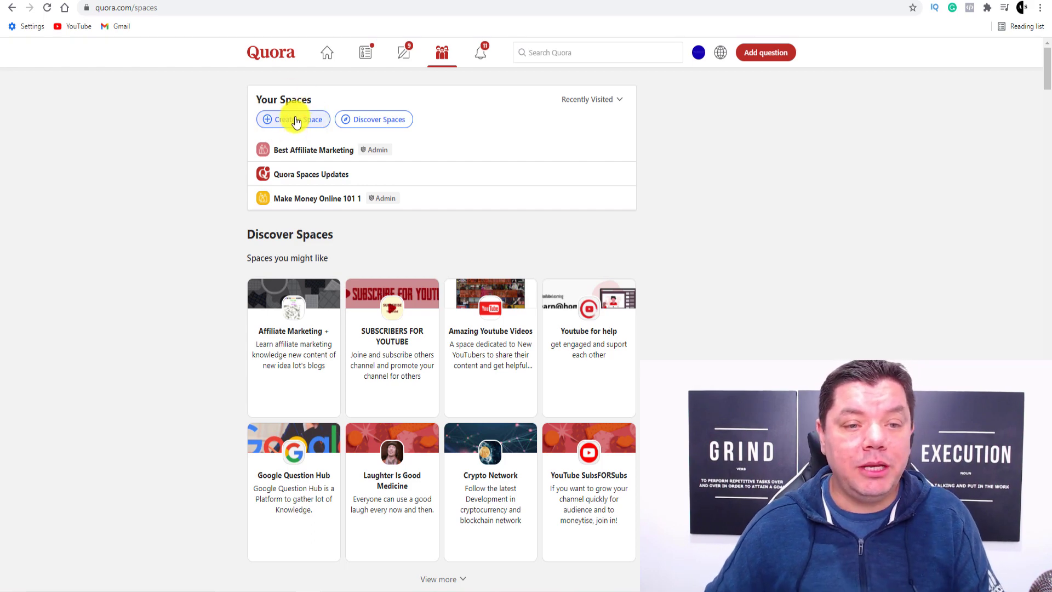
{"action": "left_click", "coordinate": [296, 120]}
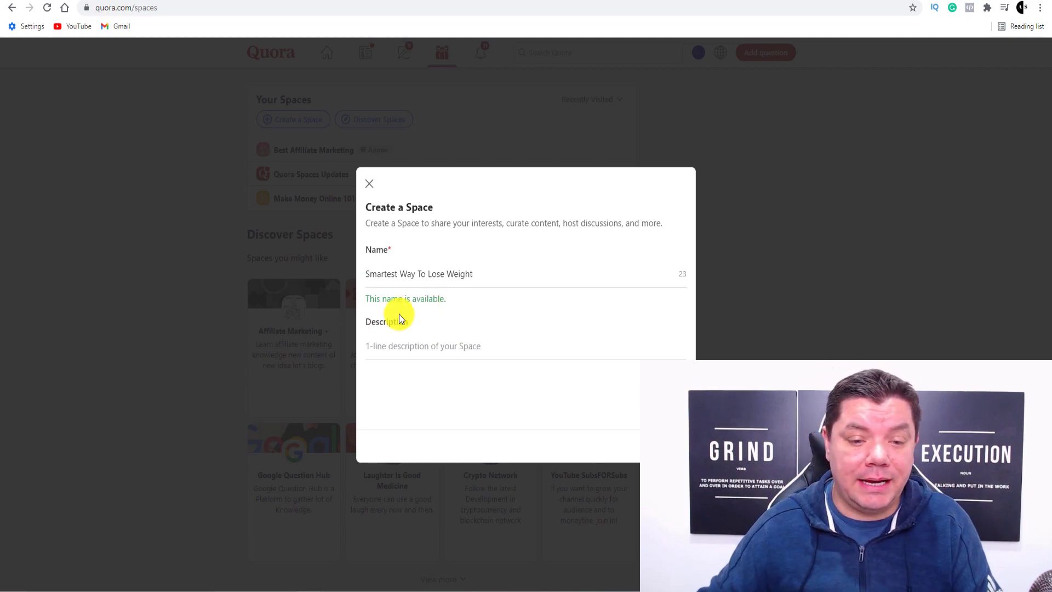
{"action": "left_click", "coordinate": [413, 347]}
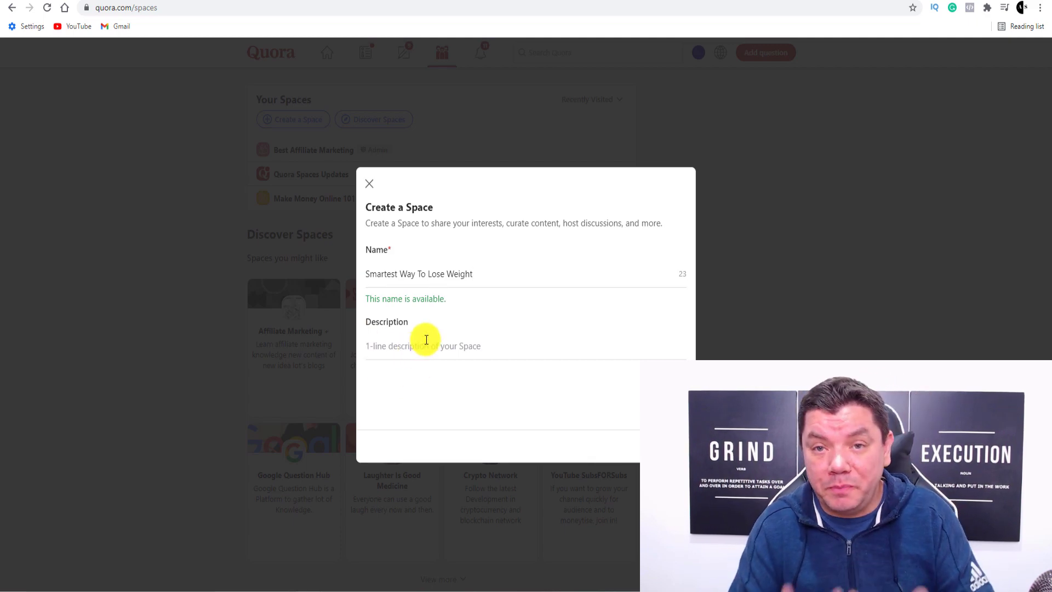
{"action": "left_click", "coordinate": [426, 339]}
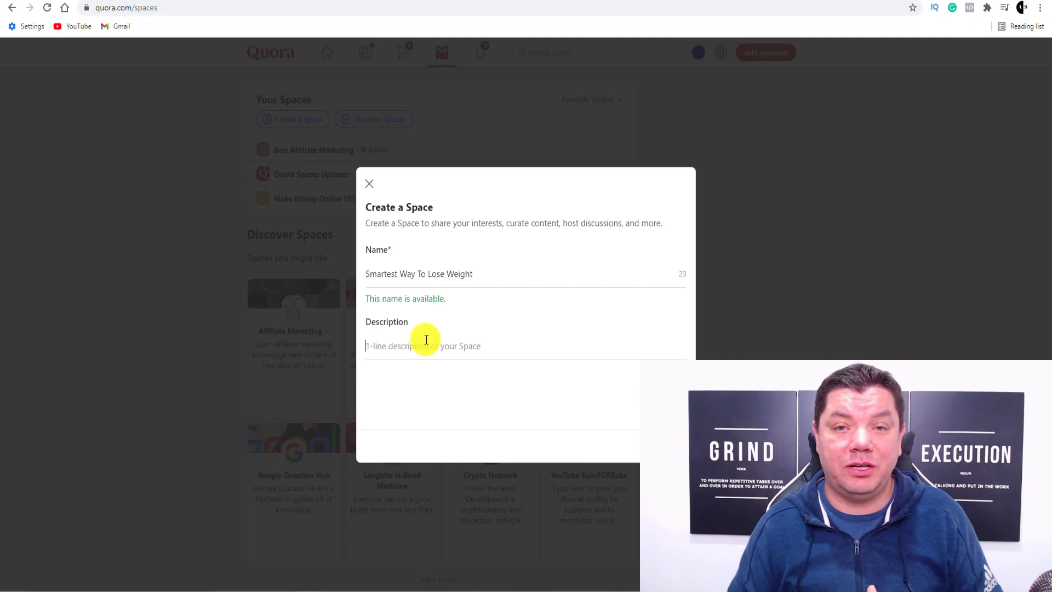
{"action": "type", "text": "On this space I'll be bringing you the best and smartest ways to lose weight."}
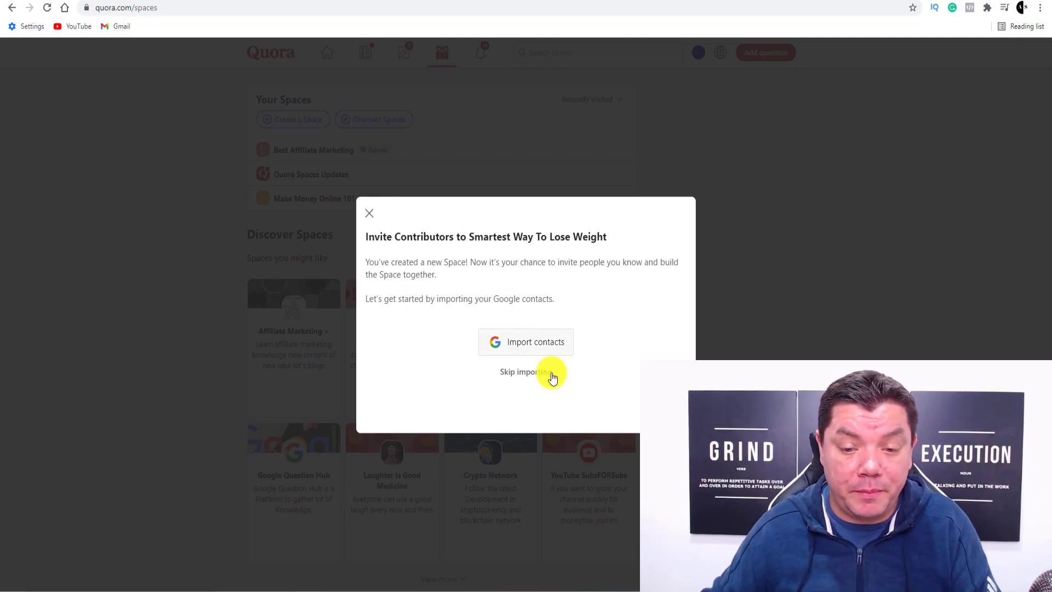
{"action": "left_click", "coordinate": [529, 372]}
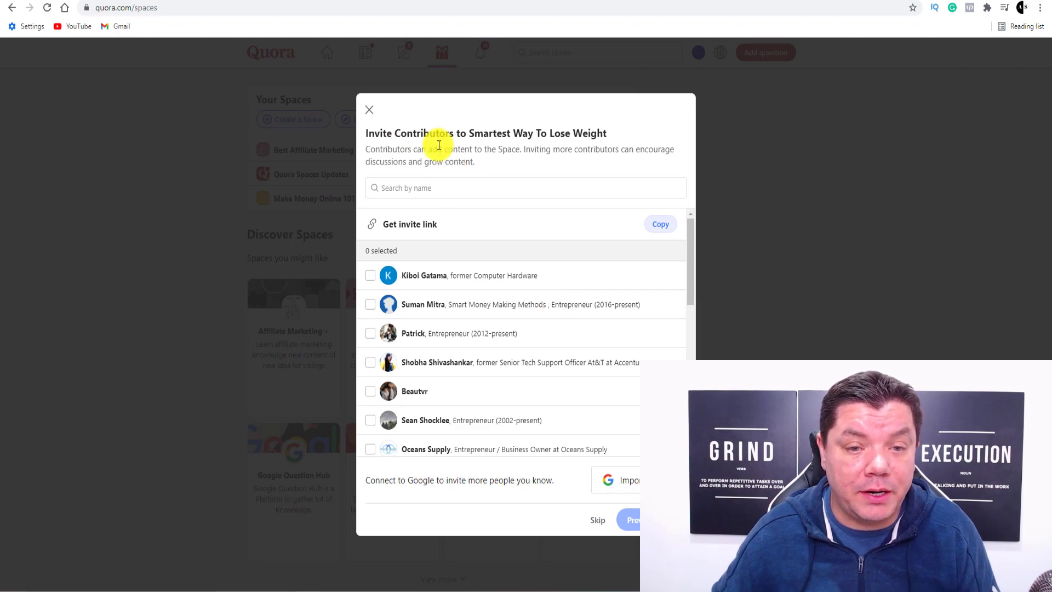
{"action": "left_click", "coordinate": [597, 524]}
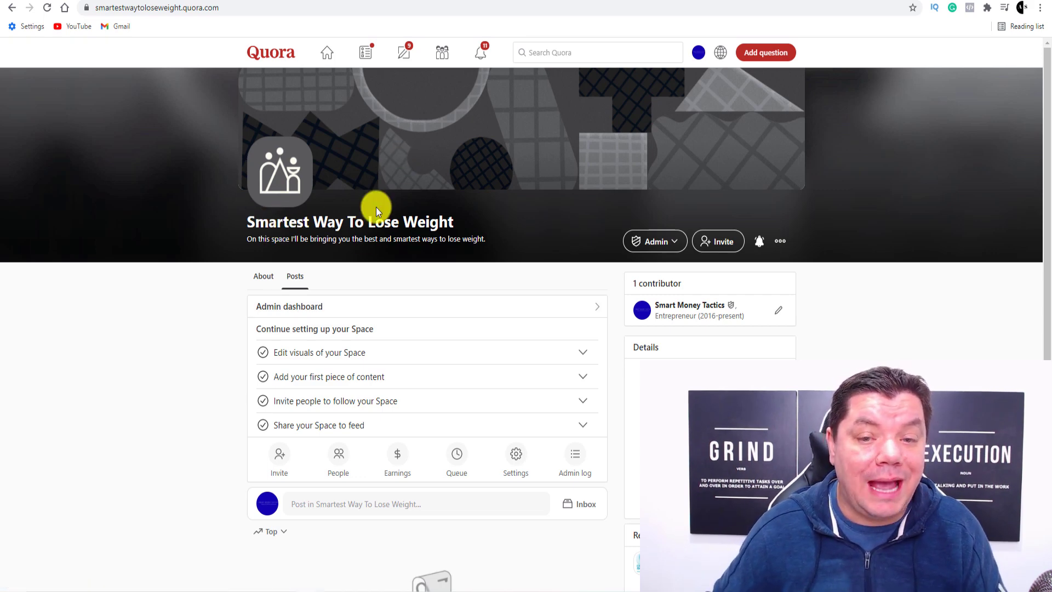
Look over the new Space's page and its setup checklist, including the "Add your first piece of content" item
{"action": "scroll", "coordinate": [381, 222], "scroll_direction": "down", "scroll_amount": 1}
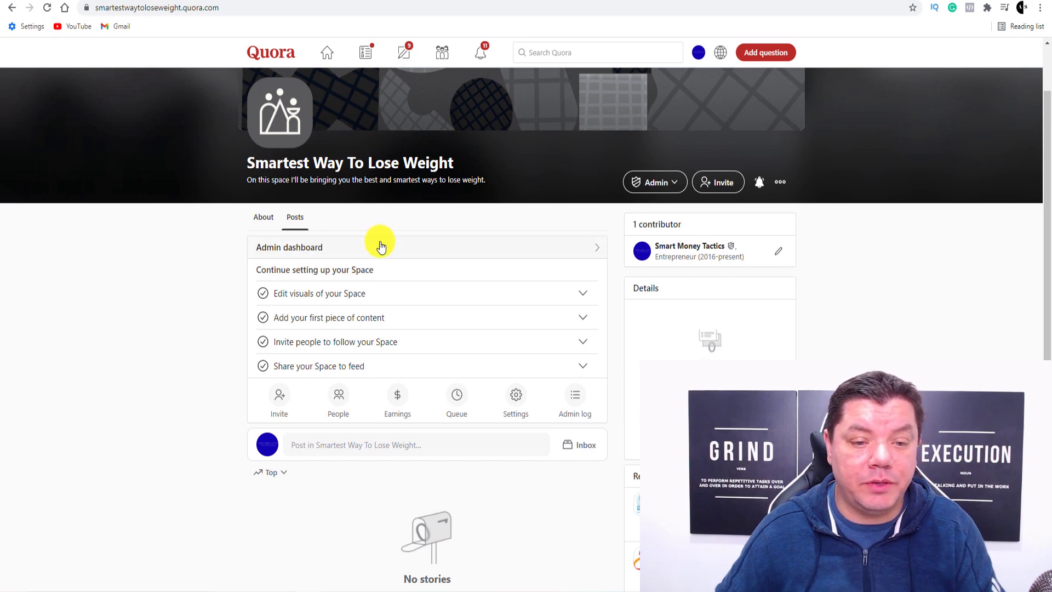
{"action": "scroll", "coordinate": [387, 252], "scroll_direction": "up", "scroll_amount": 1}
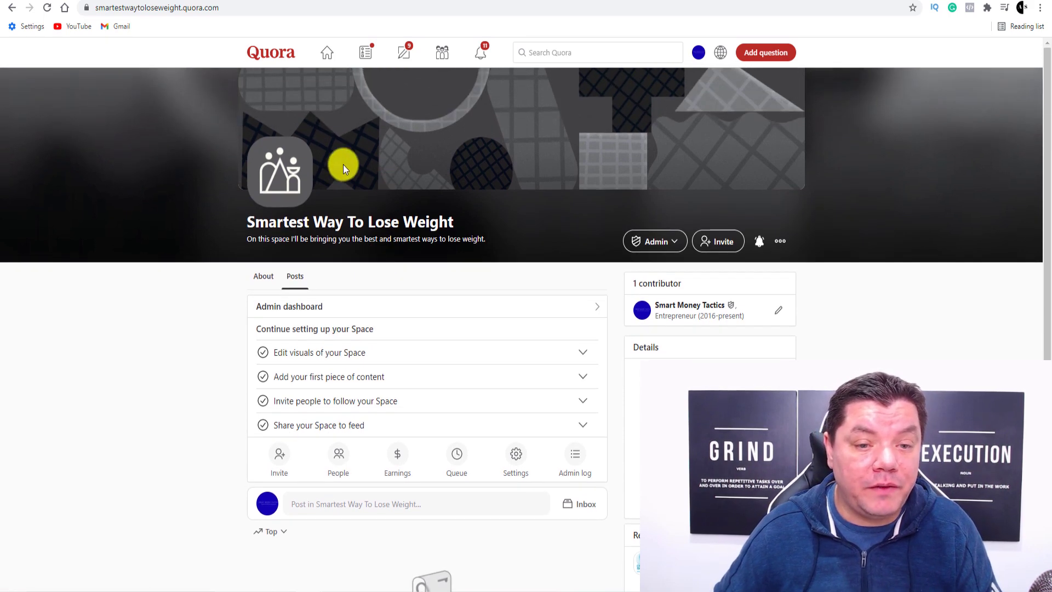
{"action": "triple_click", "coordinate": [369, 370]}
{"action": "left_click", "coordinate": [207, 398]}
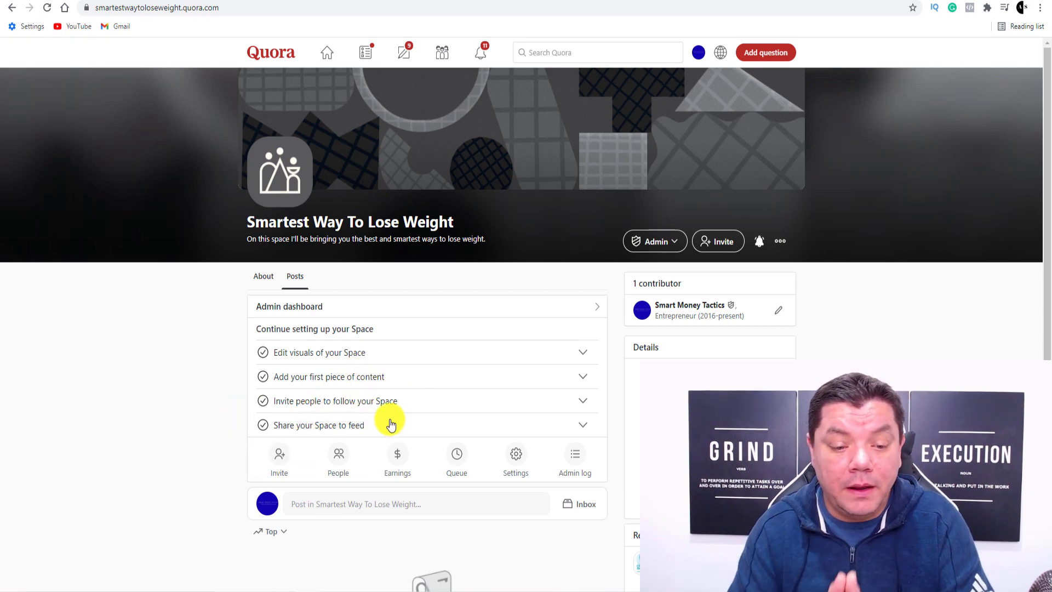
{"action": "left_click", "coordinate": [399, 378]}
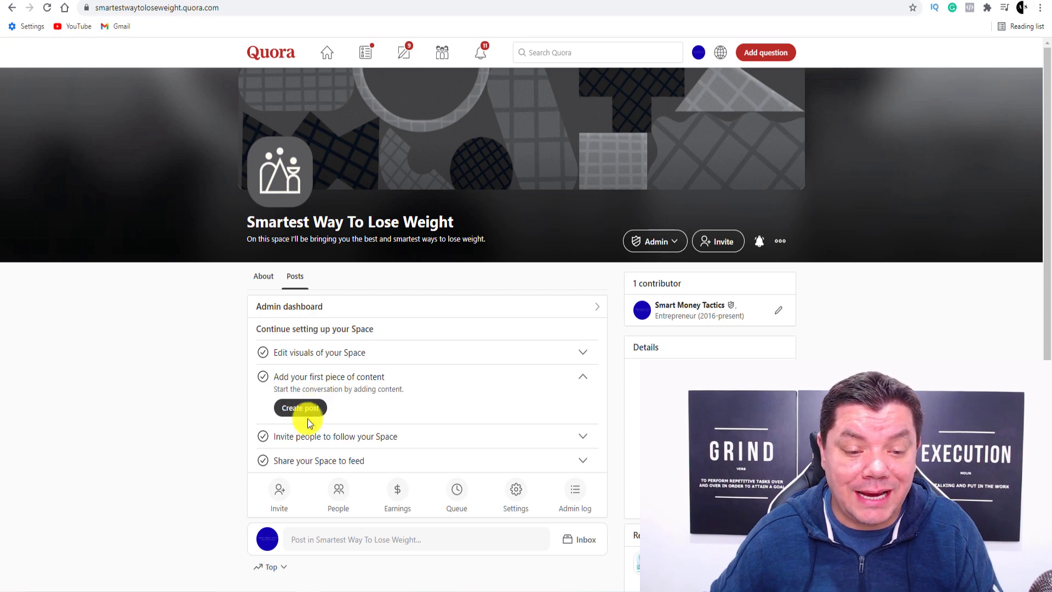
{"action": "left_click", "coordinate": [337, 375]}
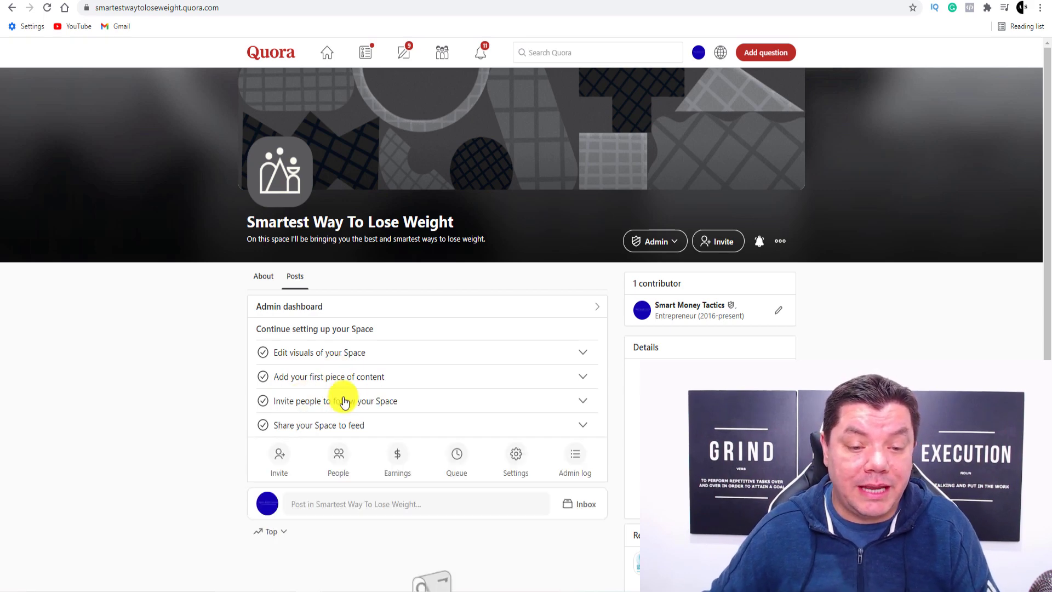
Start a new post in the Smartest Way To Lose Weight Space and switch its type to Question
{"action": "scroll", "coordinate": [345, 411], "scroll_direction": "down", "scroll_amount": 1}
{"action": "scroll", "coordinate": [345, 412], "scroll_direction": "down", "scroll_amount": 2}
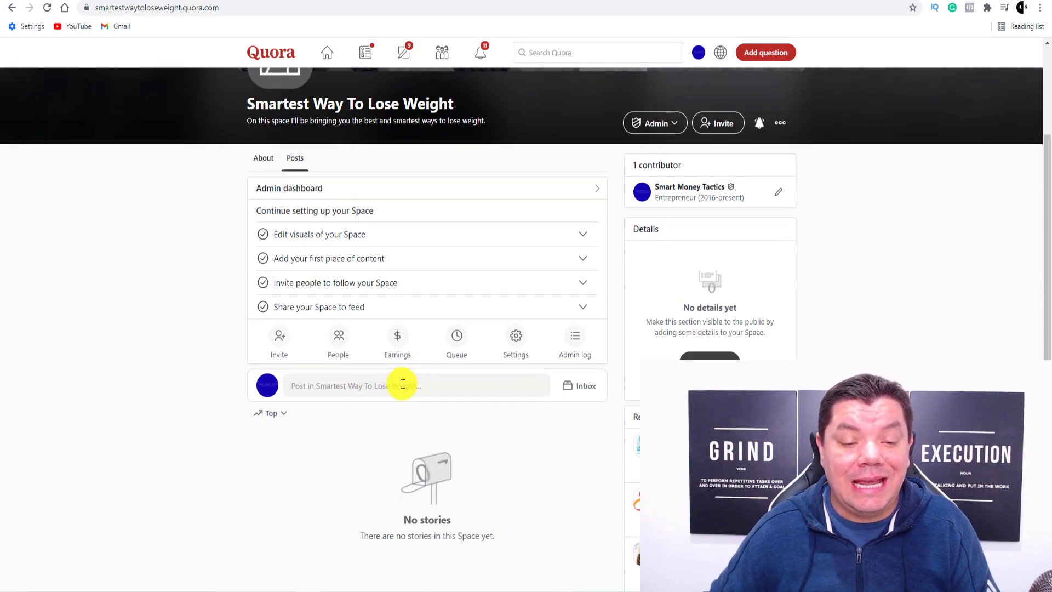
{"action": "left_click", "coordinate": [351, 388]}
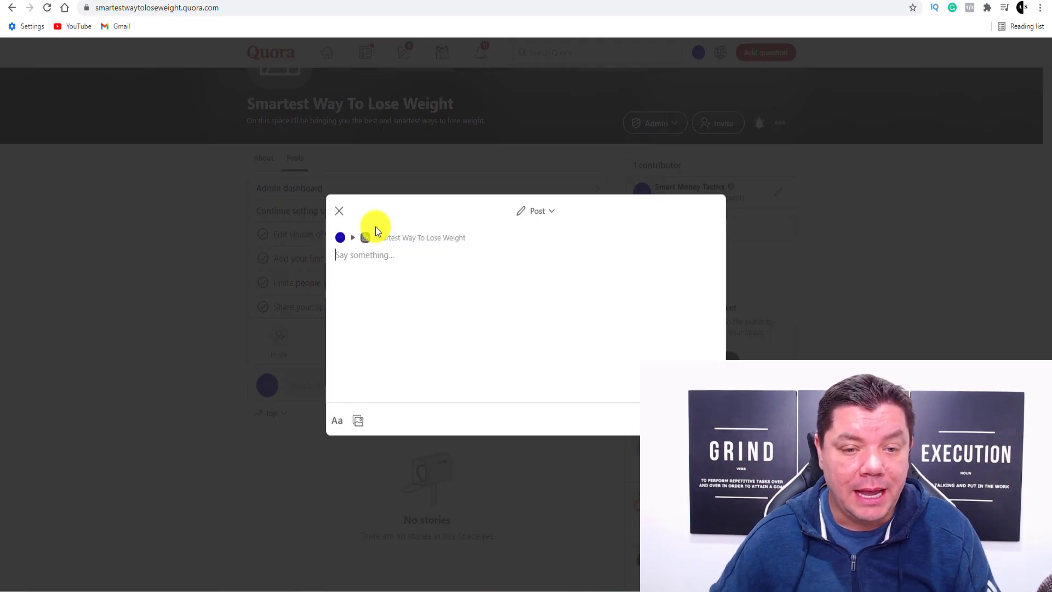
{"action": "left_click", "coordinate": [549, 213]}
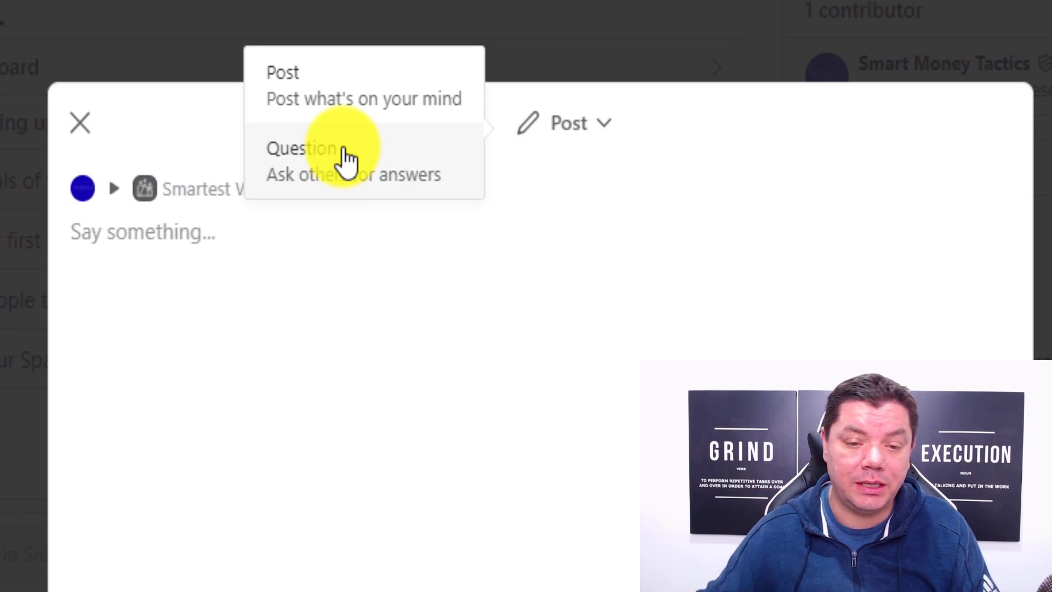
{"action": "left_click", "coordinate": [346, 160]}
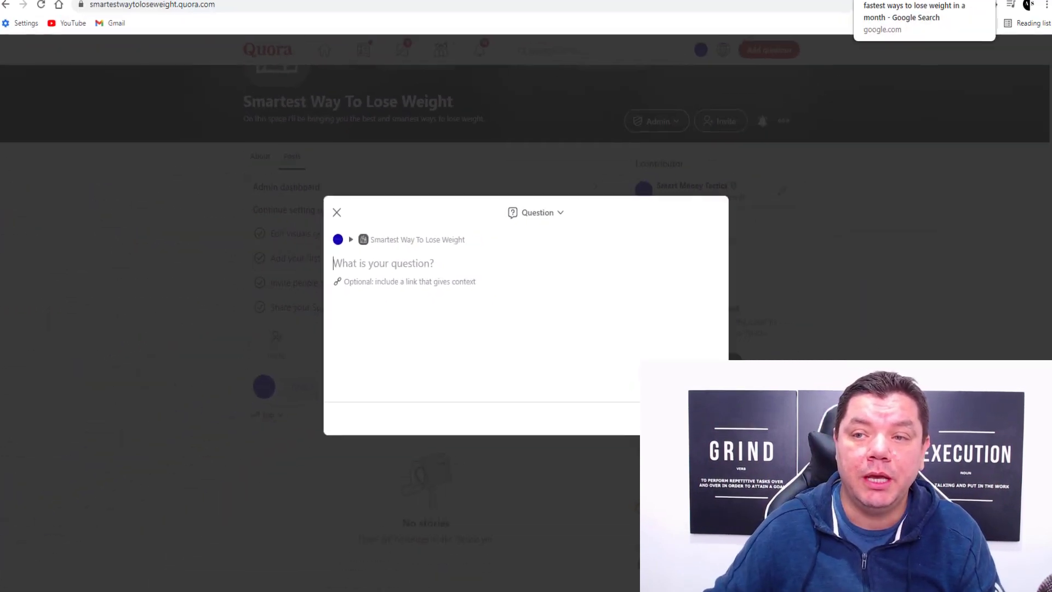
Check the Google results for "fastest ways to lose weight in a month" for question ideas and return to the question form
{"action": "left_click", "coordinate": [830, 2]}
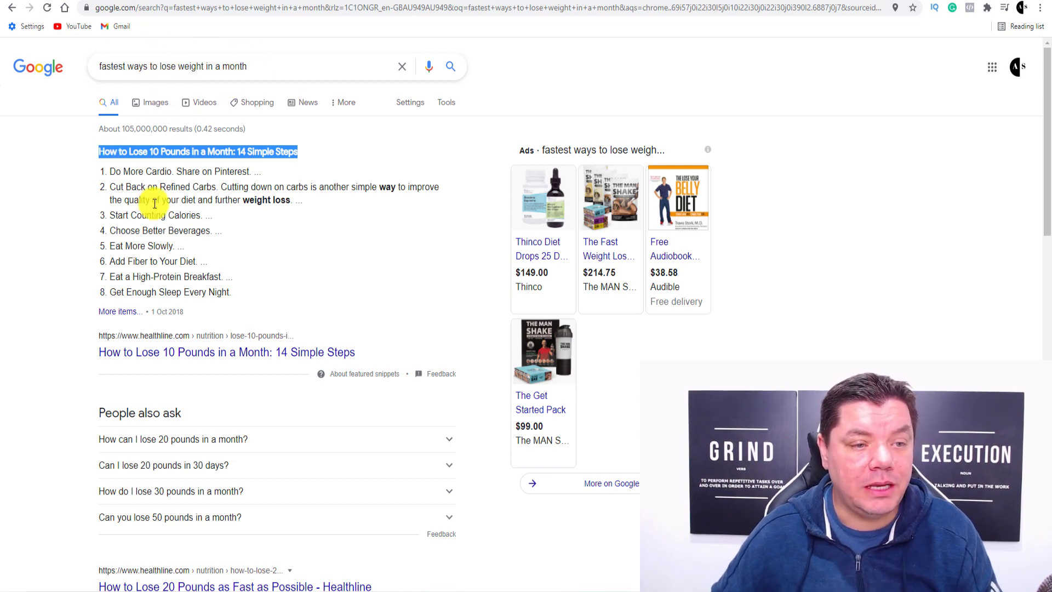
{"action": "scroll", "coordinate": [186, 254], "scroll_direction": "down", "scroll_amount": 4}
{"action": "scroll", "coordinate": [195, 254], "scroll_direction": "up", "scroll_amount": 4}
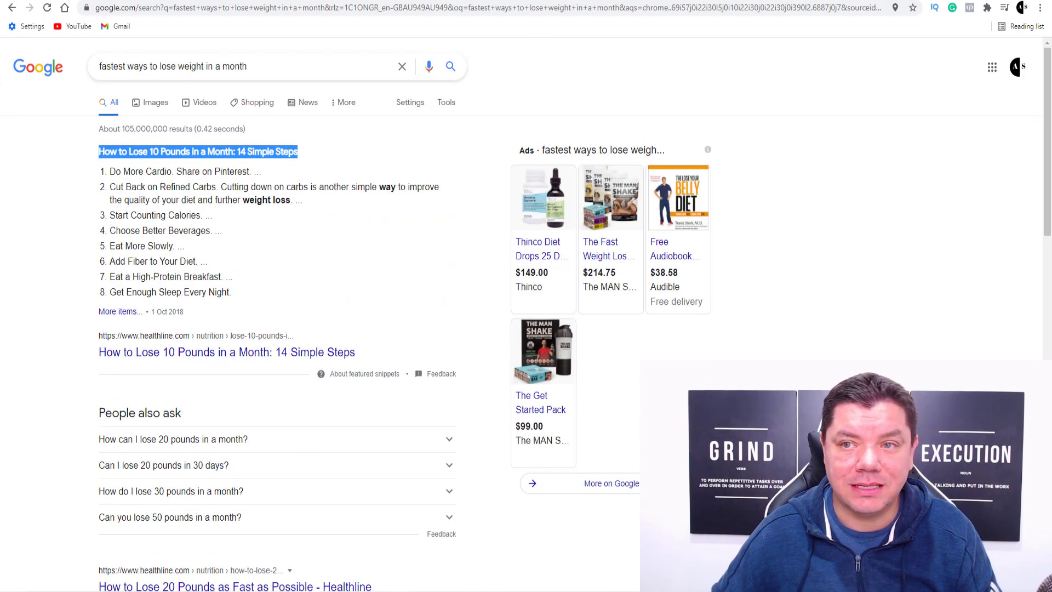
{"action": "left_click", "coordinate": [375, 1]}
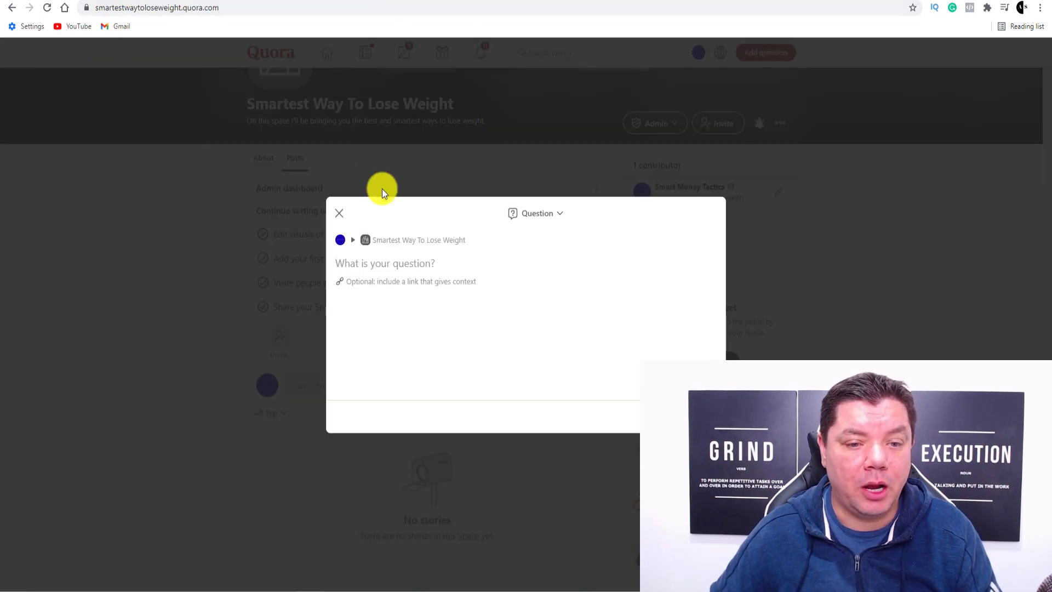
Ask "What is the best way to lose weight in a month?" in the Space and dismiss the follower invitations
{"action": "type", "text": "What is the "}
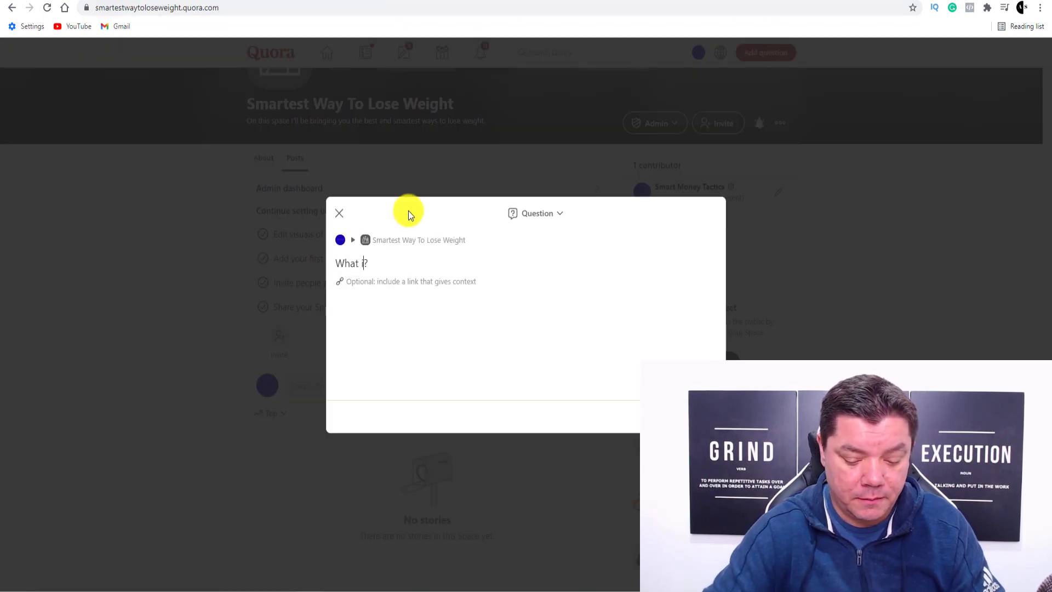
{"action": "type", "text": "best way to "}
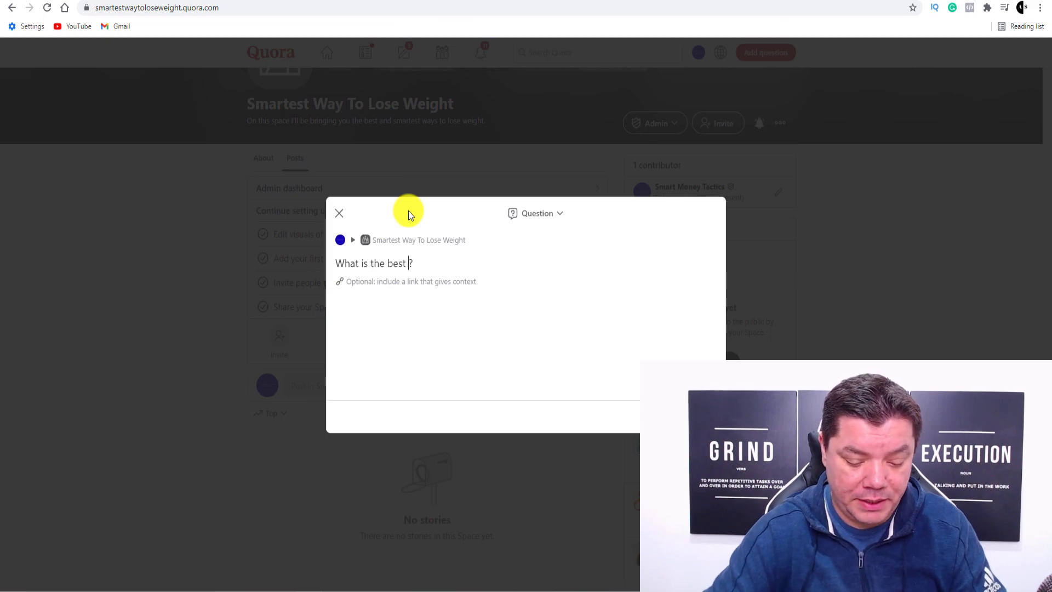
{"action": "type", "text": "lose "}
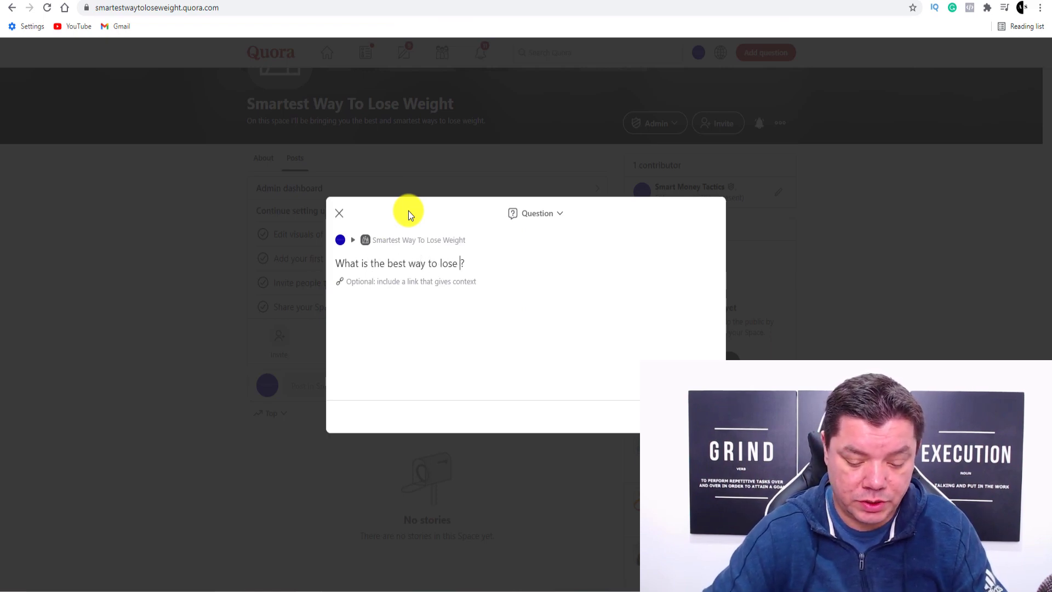
{"action": "type", "text": "weight i"}
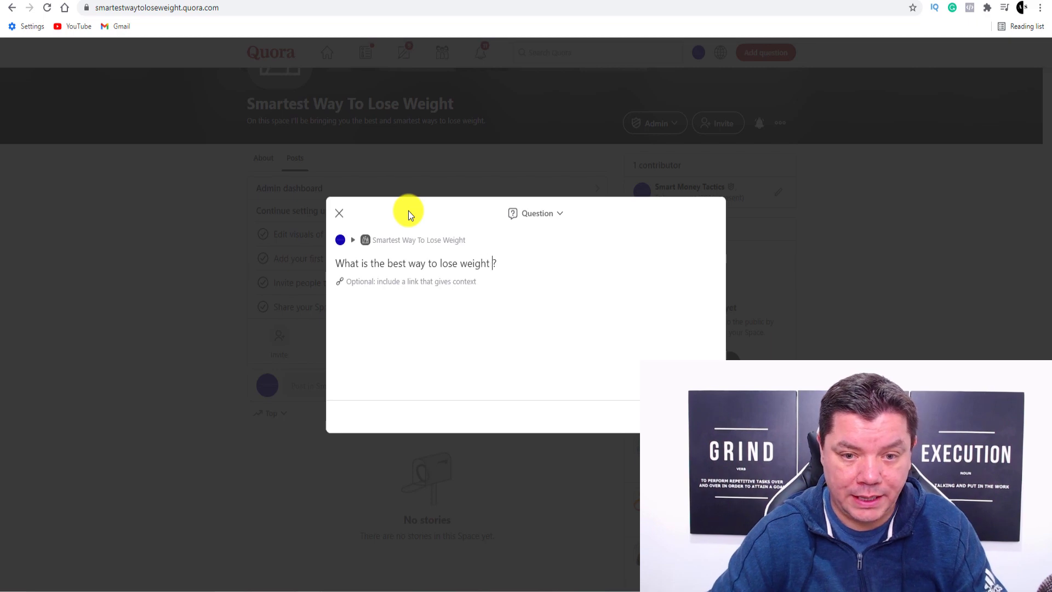
{"action": "type", "text": "n a month"}
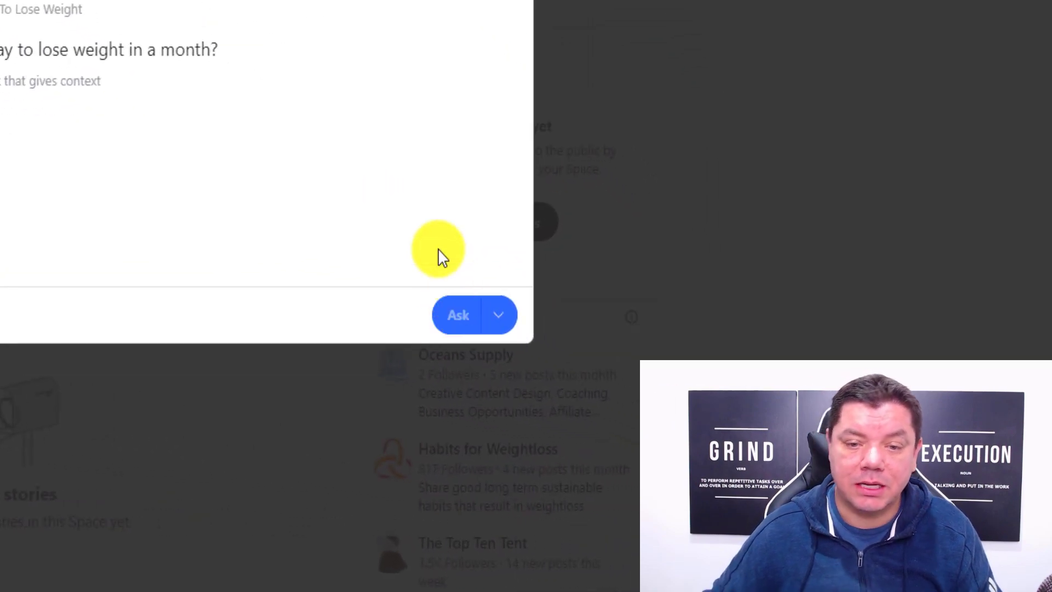
{"action": "left_click", "coordinate": [458, 315]}
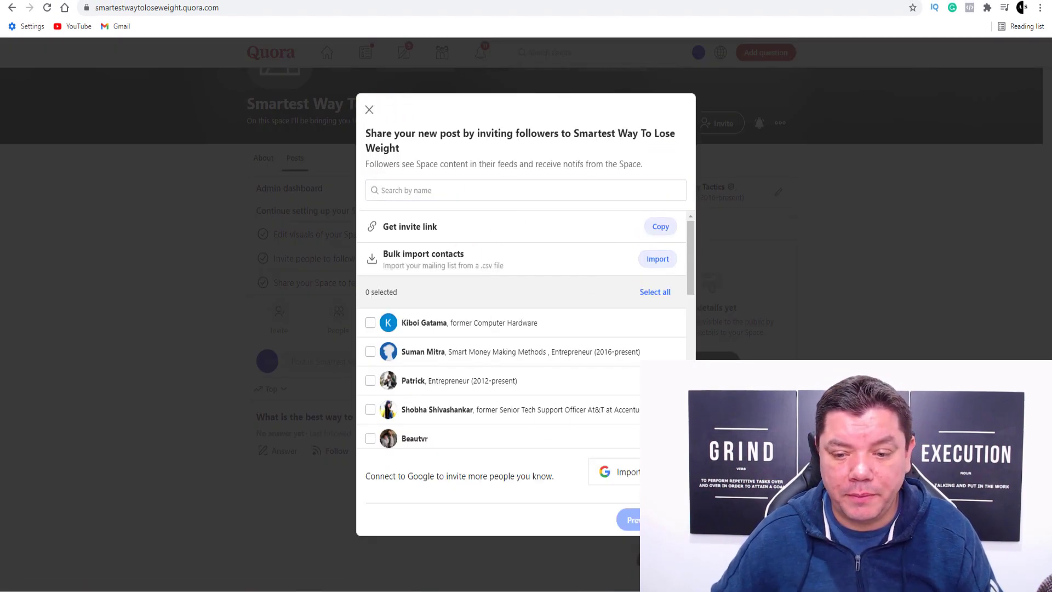
{"action": "left_click", "coordinate": [380, 109]}
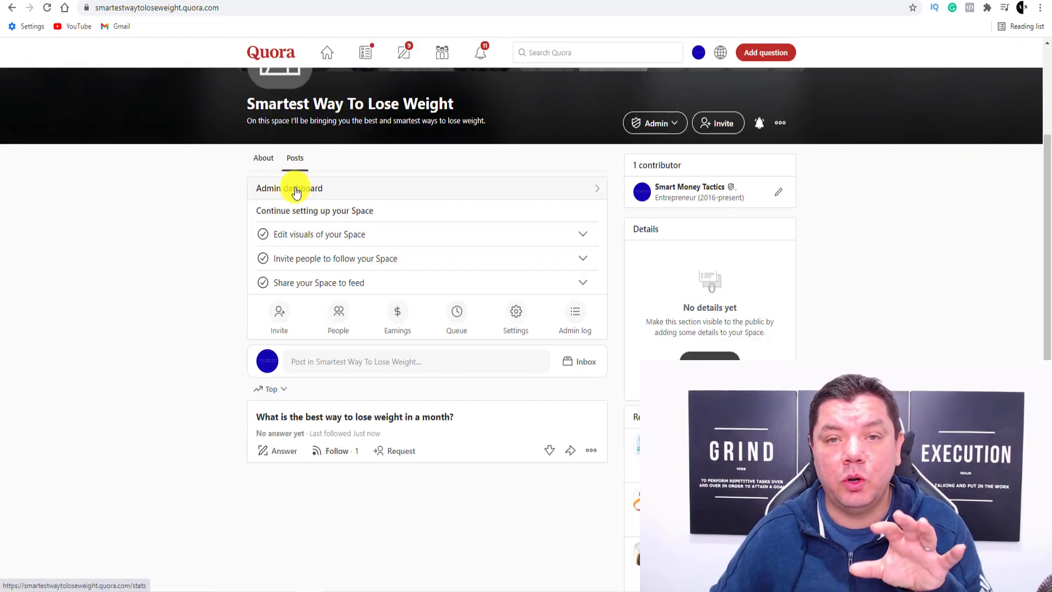
Start an answer to the new question and open Healthline's "How to Lose 10 Pounds in a Month: 14 Simple Steps" from the Google results
{"action": "scroll", "coordinate": [304, 276], "scroll_direction": "down", "scroll_amount": 1}
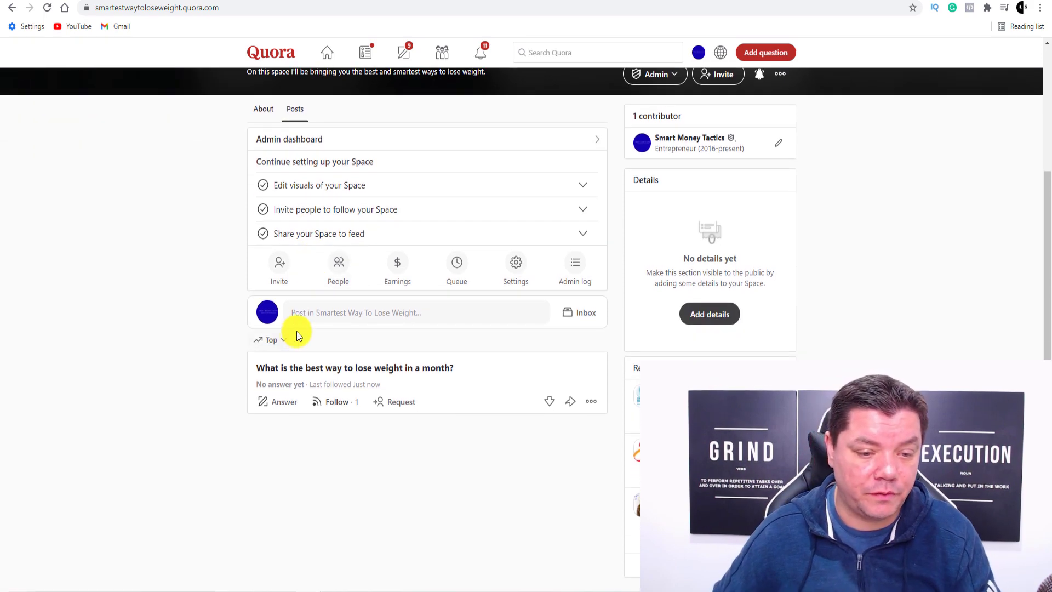
{"action": "left_click", "coordinate": [280, 405]}
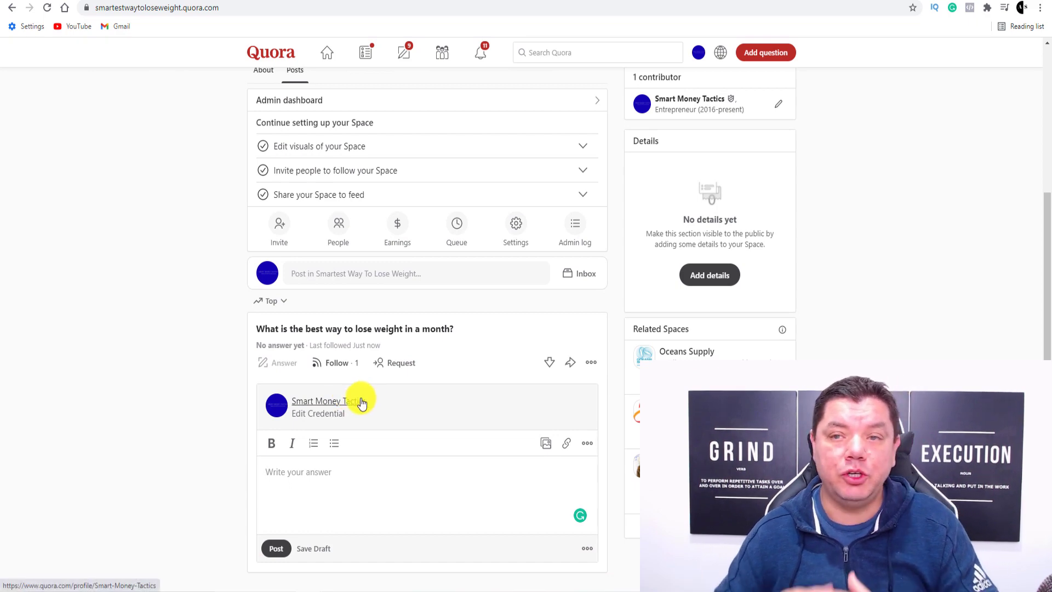
{"action": "key", "text": "ctrl+Tab"}
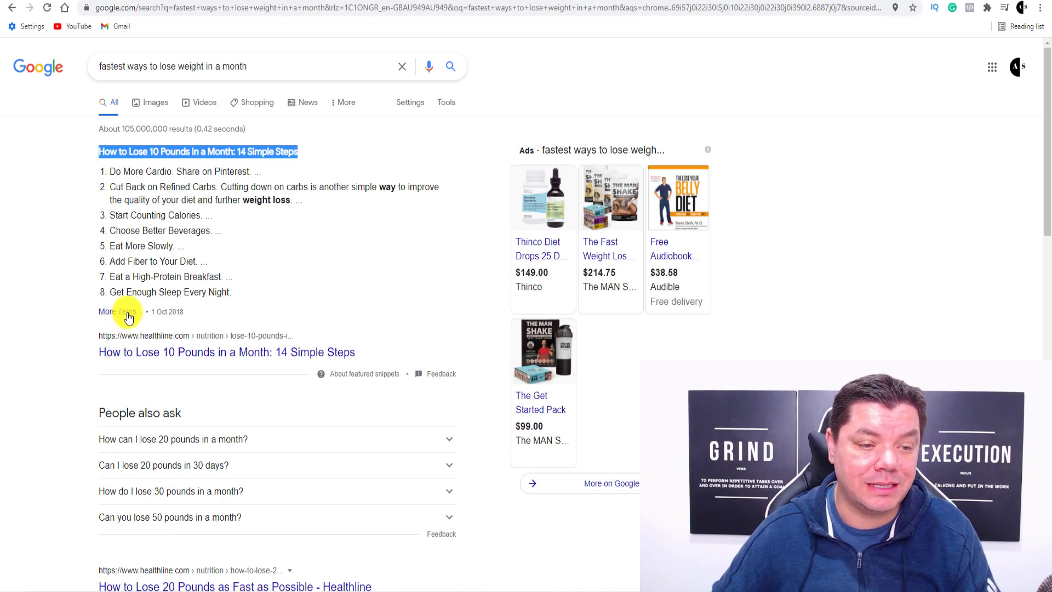
{"action": "left_click", "coordinate": [164, 353]}
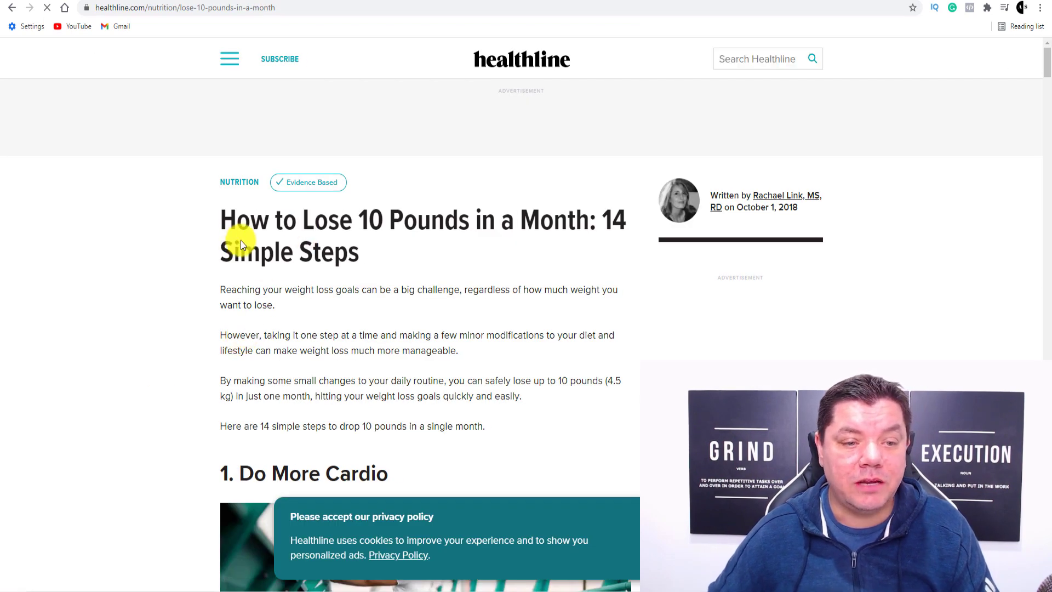
Copy the Healthline article's title, "How to Lose 10 Pounds in a Month: 14 Simple Steps", into the answer
{"action": "mouse_move", "coordinate": [231, 219]}
{"action": "left_mouse_down"}
{"action": "mouse_move", "coordinate": [384, 265]}
{"action": "mouse_move", "coordinate": [262, 223]}
{"action": "mouse_move", "coordinate": [225, 222]}
{"action": "left_mouse_up"}
{"action": "key", "text": "ctrl+c"}
{"action": "left_click", "coordinate": [358, 259]}
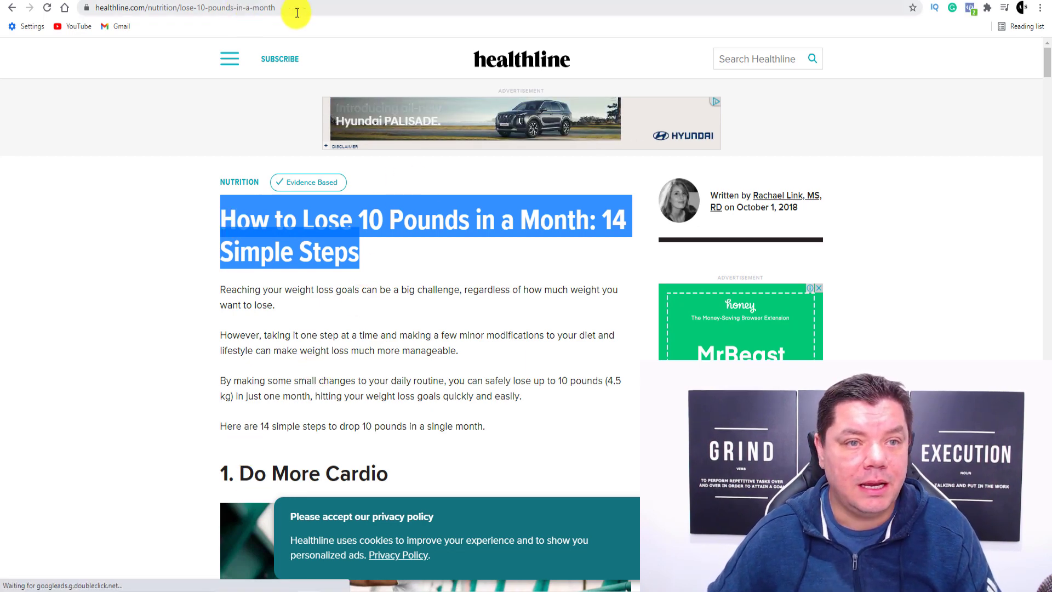
{"action": "left_click", "coordinate": [384, 2]}
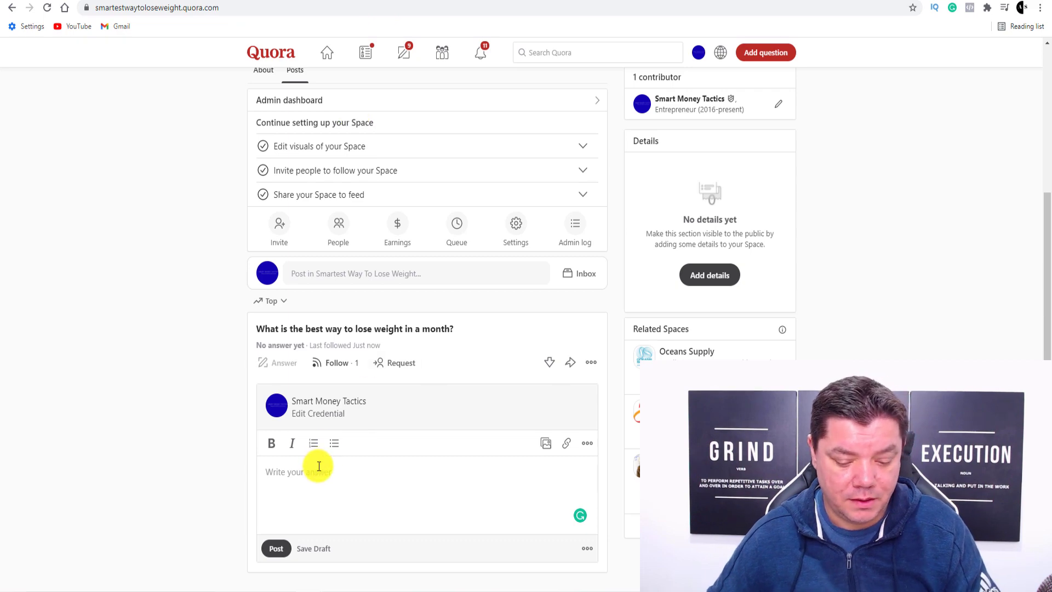
{"action": "key", "text": "ctrl+v"}
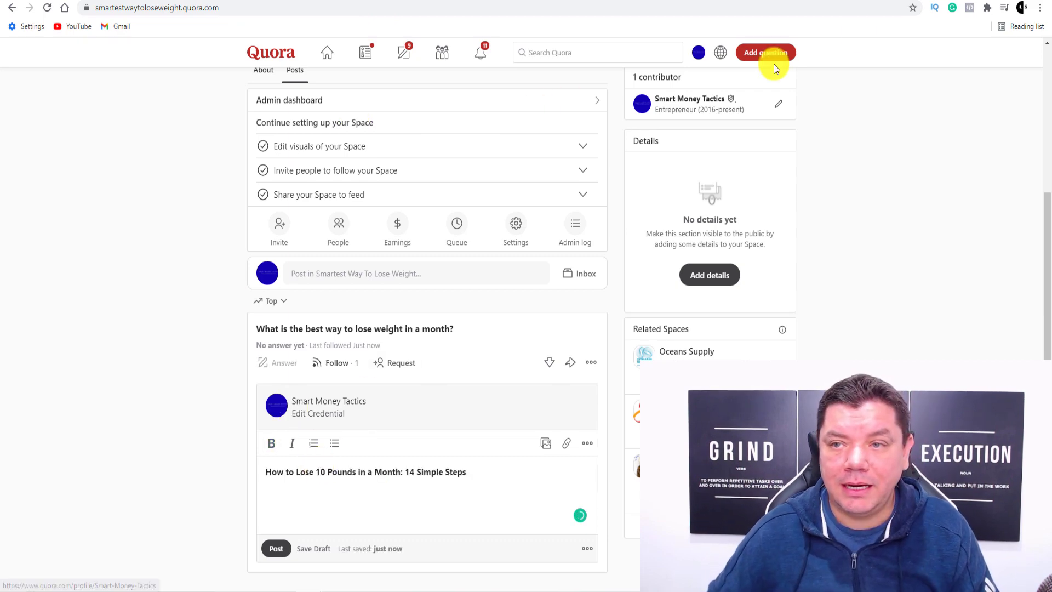
Copy the Healthline article's introduction, through "Here are 14 simple steps to drop 10 pounds in a single month.", into the answer below the title
{"action": "left_click", "coordinate": [880, 2]}
{"action": "scroll", "coordinate": [314, 241], "scroll_direction": "down", "scroll_amount": 3}
{"action": "scroll", "coordinate": [308, 235], "scroll_direction": "up", "scroll_amount": 2}
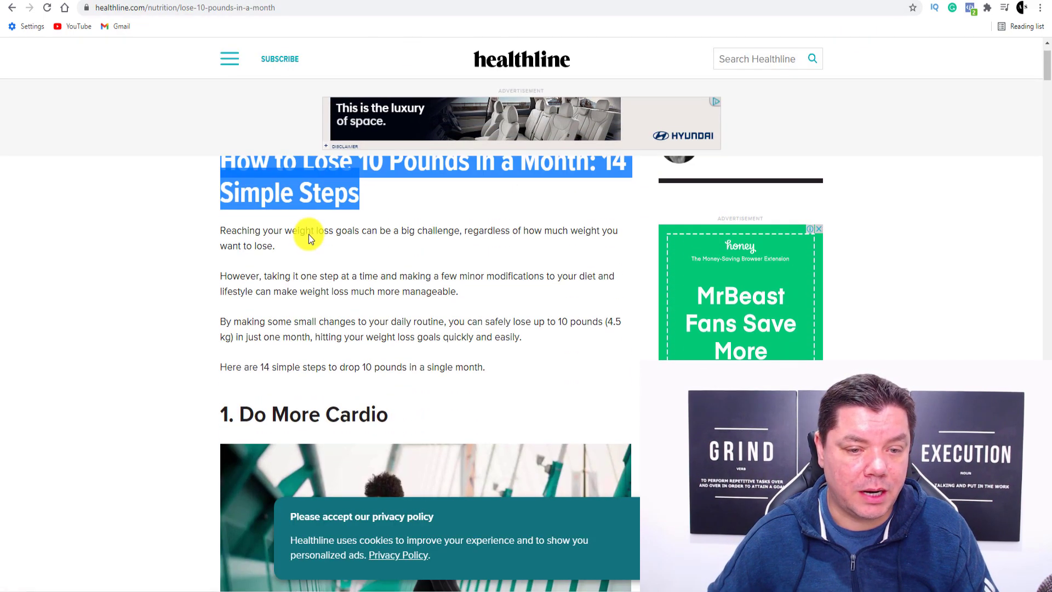
{"action": "left_click_drag", "start_coordinate": [219, 231], "coordinate": [499, 367]}
{"action": "left_click_drag", "start_coordinate": [220, 230], "coordinate": [485, 368]}
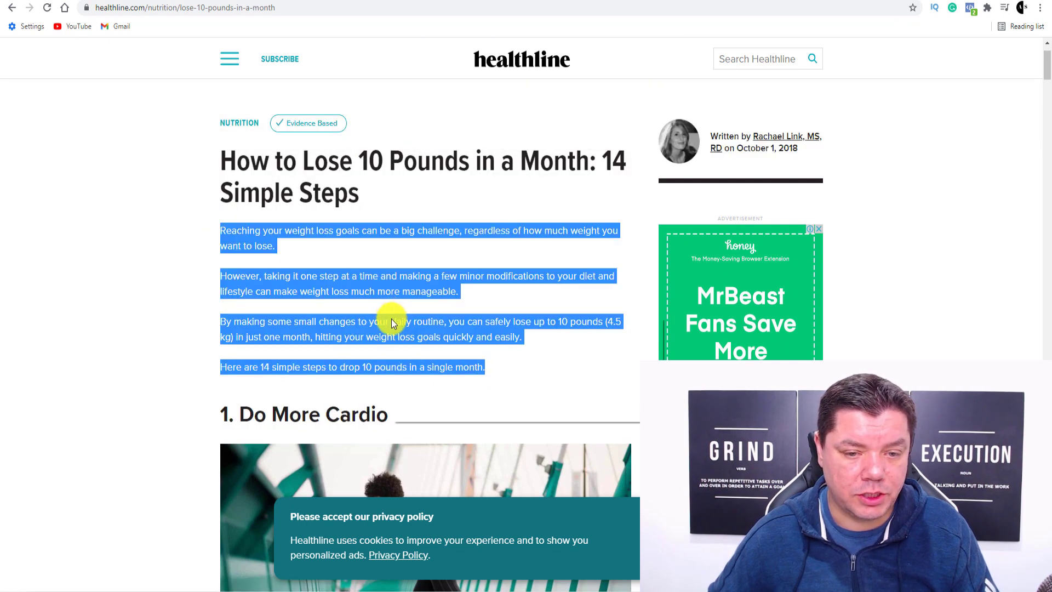
{"action": "key", "text": "ctrl+c"}
{"action": "left_click", "coordinate": [353, 4]}
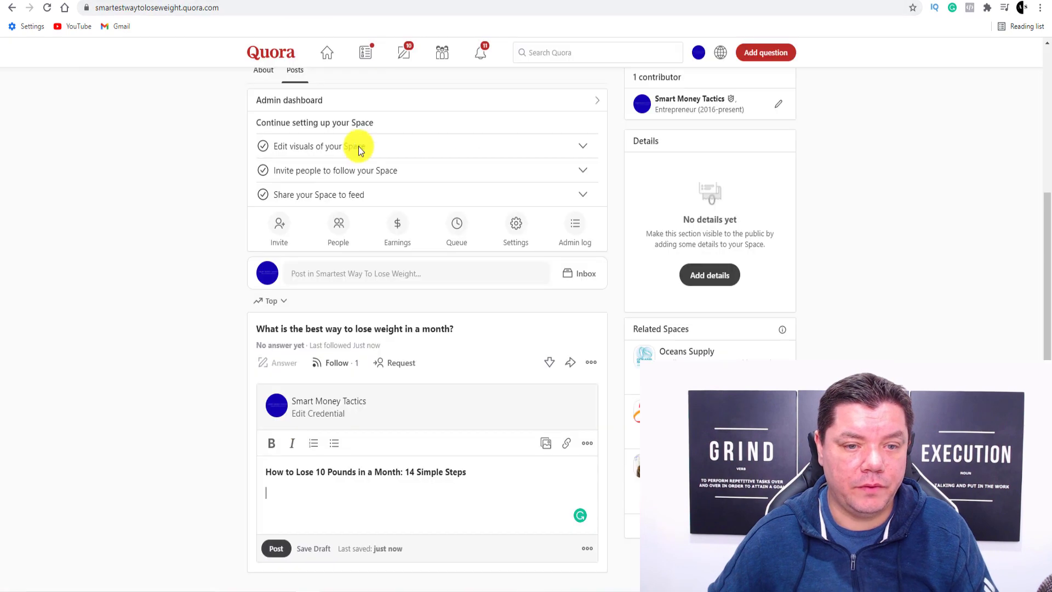
{"action": "key", "text": "ctrl+v"}
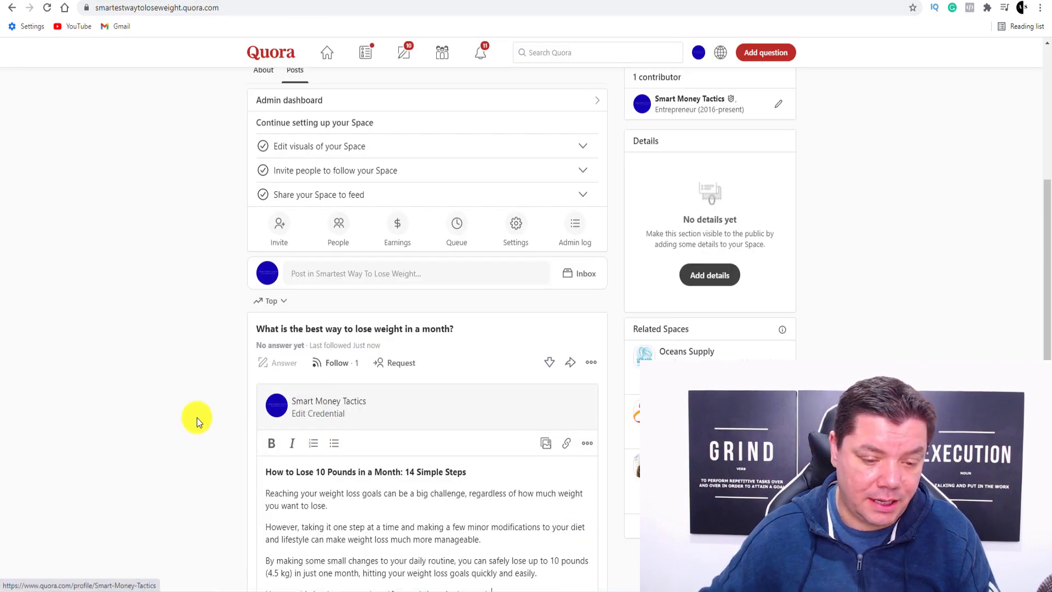
{"action": "scroll", "coordinate": [373, 485], "scroll_direction": "down", "scroll_amount": 2}
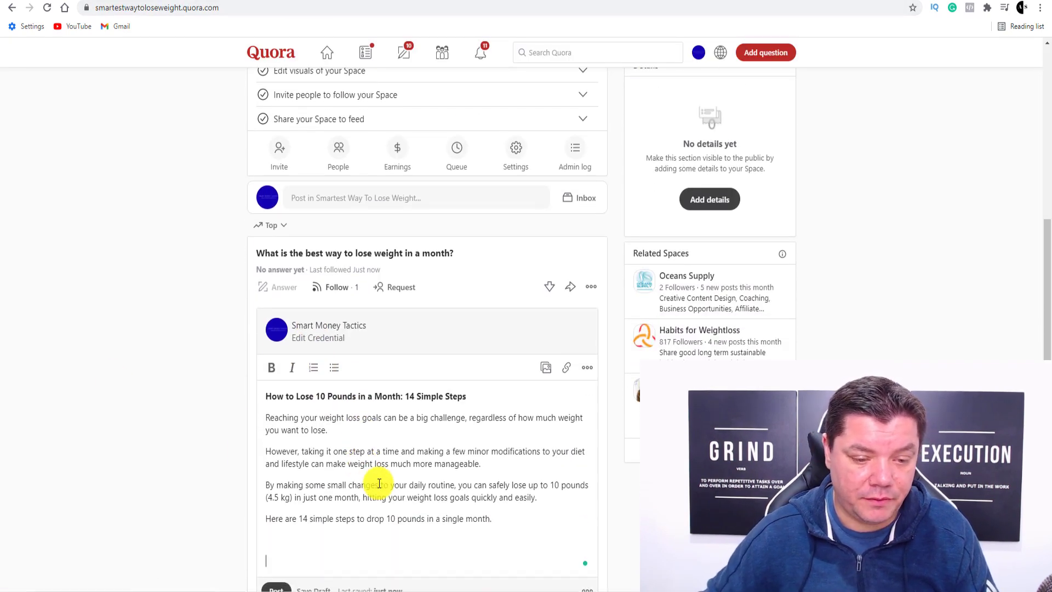
Copy the article's heading "1. Do More Cardio" into the answer below the introduction and start a new line after it
{"action": "left_click", "coordinate": [875, 3]}
{"action": "scroll", "coordinate": [433, 181], "scroll_direction": "down", "scroll_amount": 3}
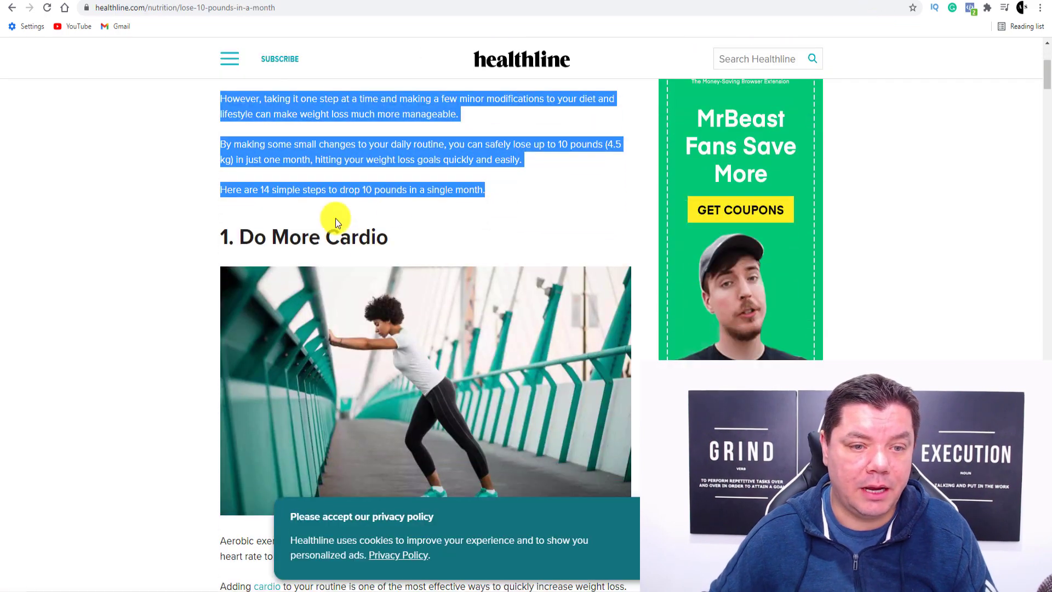
{"action": "left_click", "coordinate": [400, 230]}
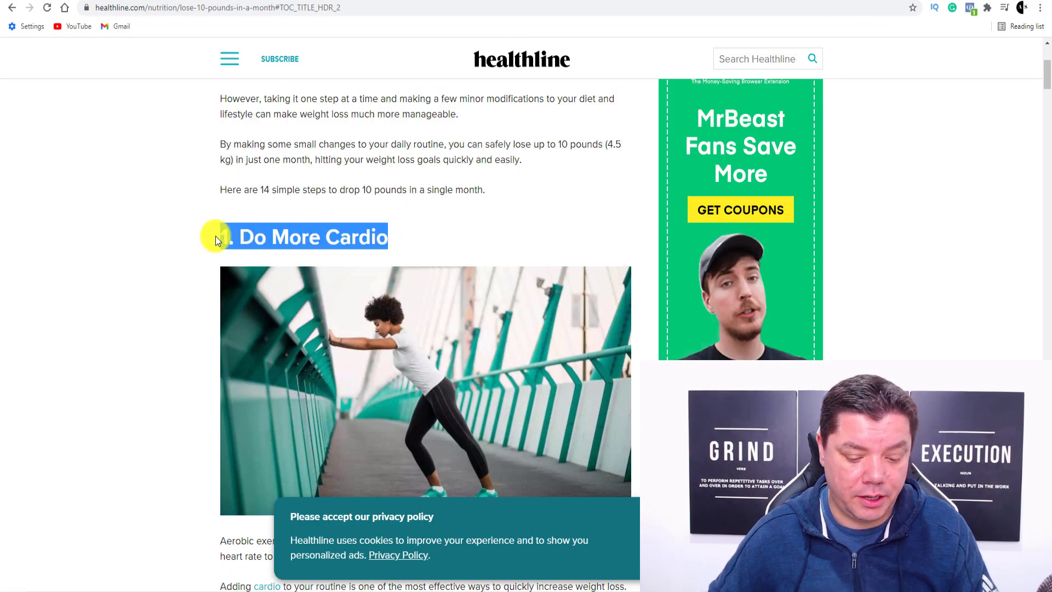
{"action": "left_click", "coordinate": [381, 2]}
{"action": "scroll", "coordinate": [329, 383], "scroll_direction": "down", "scroll_amount": 1}
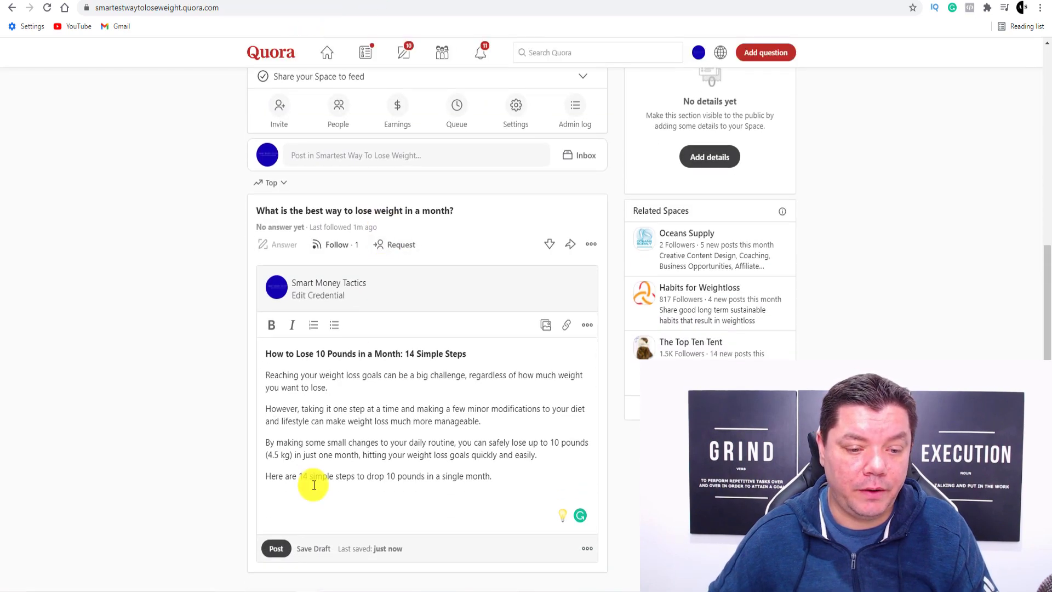
{"action": "left_click", "coordinate": [276, 497]}
{"action": "key", "text": "ctrl+v"}
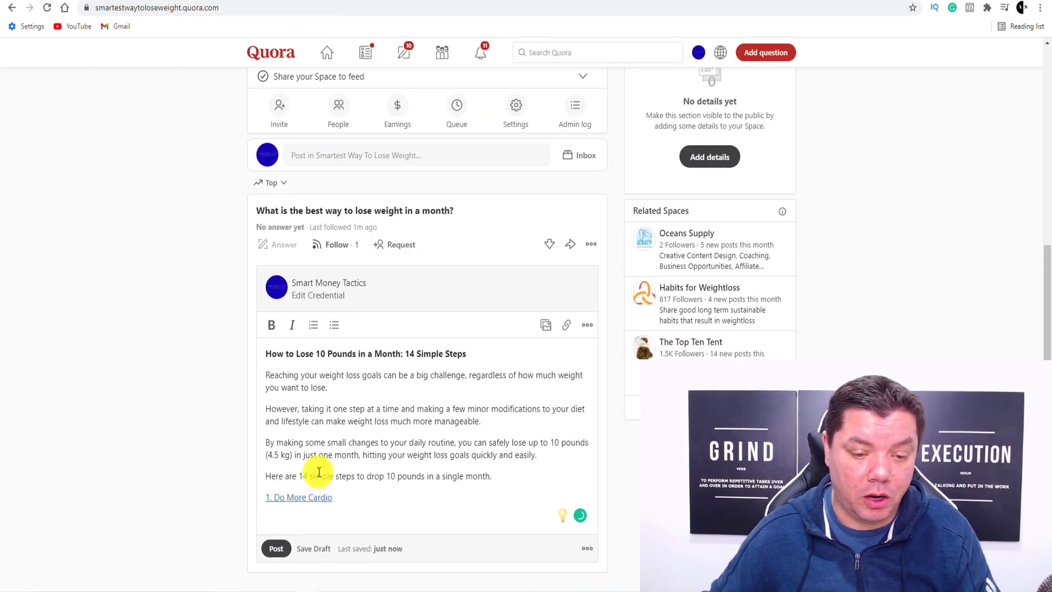
{"action": "key", "text": "Return"}
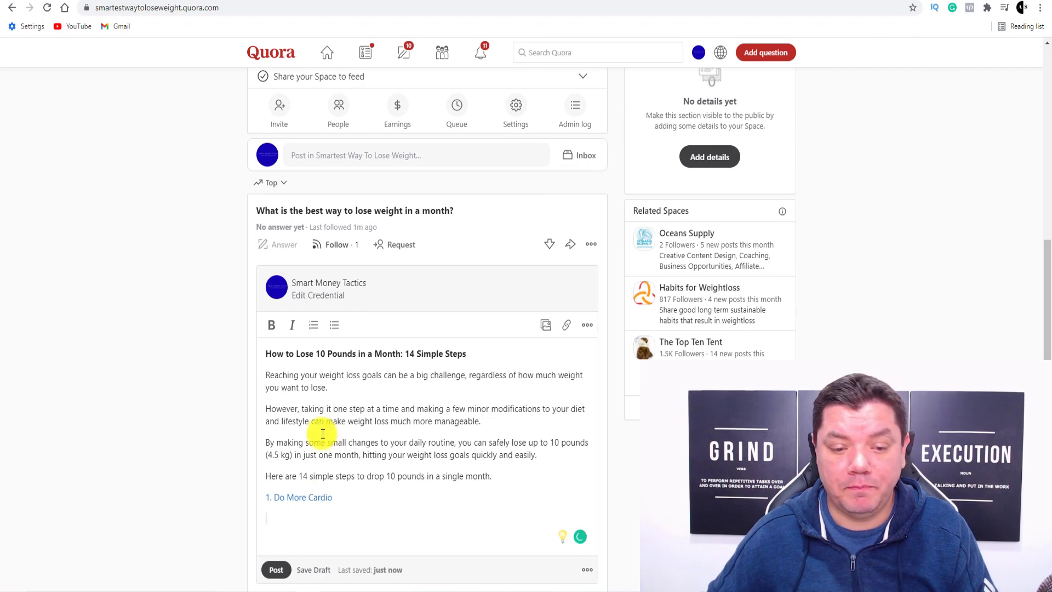
{"action": "scroll", "coordinate": [444, 371], "scroll_direction": "down", "scroll_amount": 1}
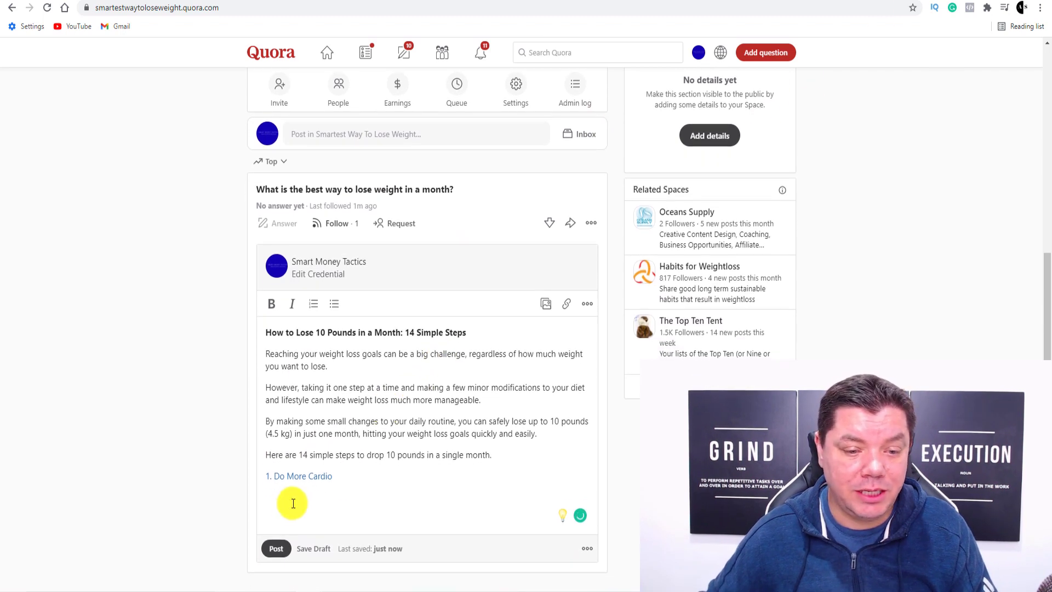
Remove the hyperlink from the "1. Do More Cardio" heading in the answer and make the heading bold
{"action": "left_click", "coordinate": [301, 475]}
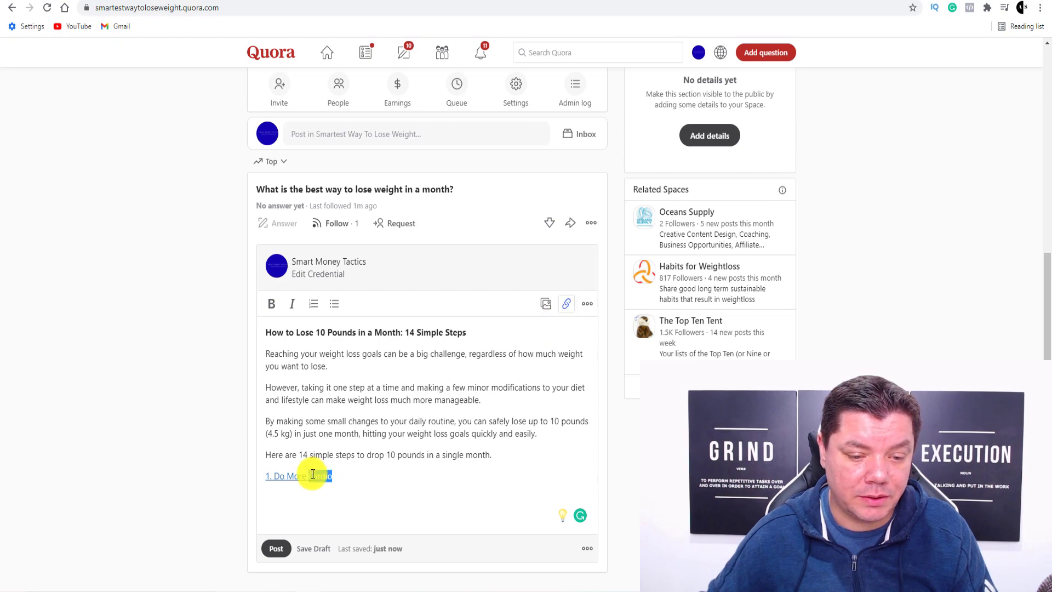
{"action": "triple_click", "coordinate": [313, 474]}
{"action": "left_click", "coordinate": [568, 307]}
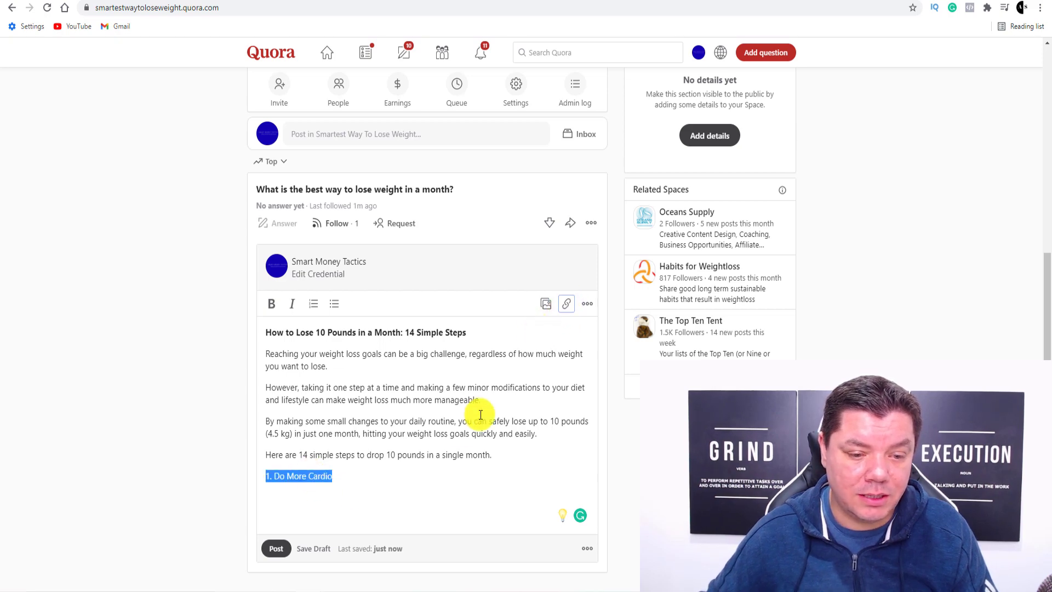
{"action": "left_click", "coordinate": [305, 479]}
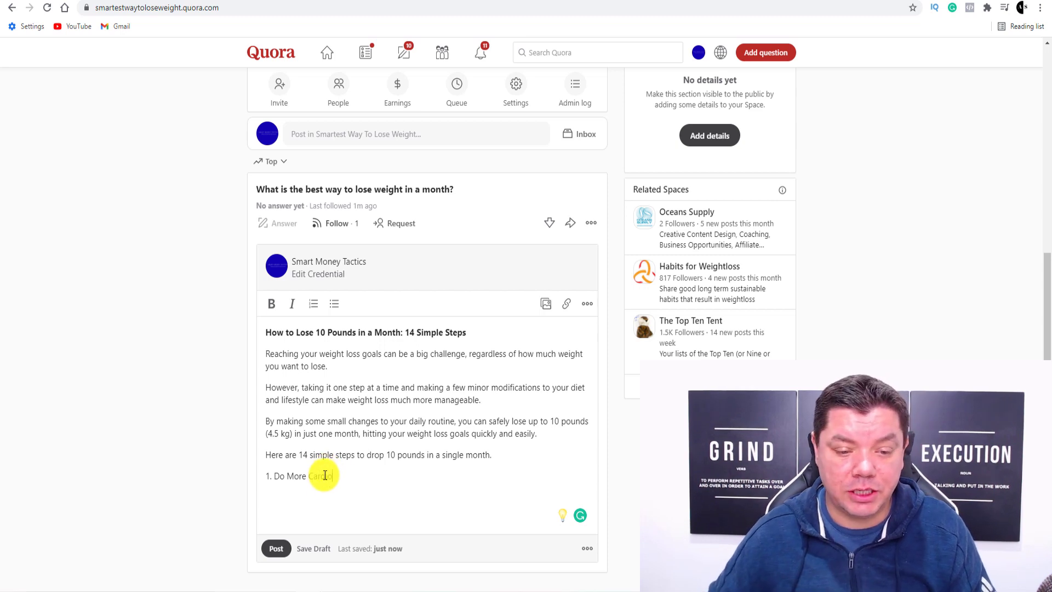
{"action": "triple_click", "coordinate": [322, 475]}
{"action": "left_click", "coordinate": [268, 310]}
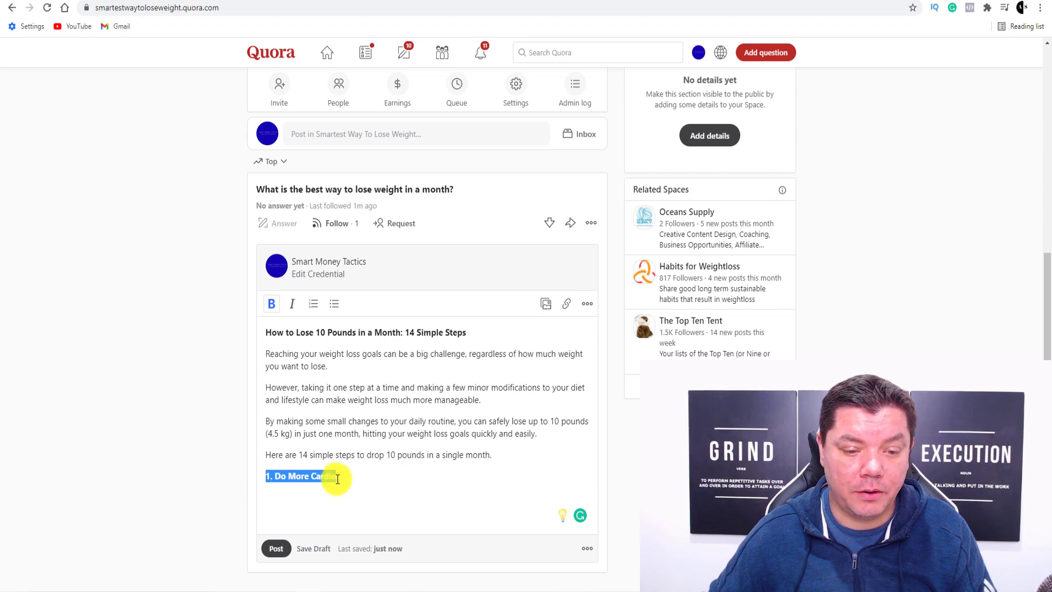
{"action": "left_click", "coordinate": [278, 481]}
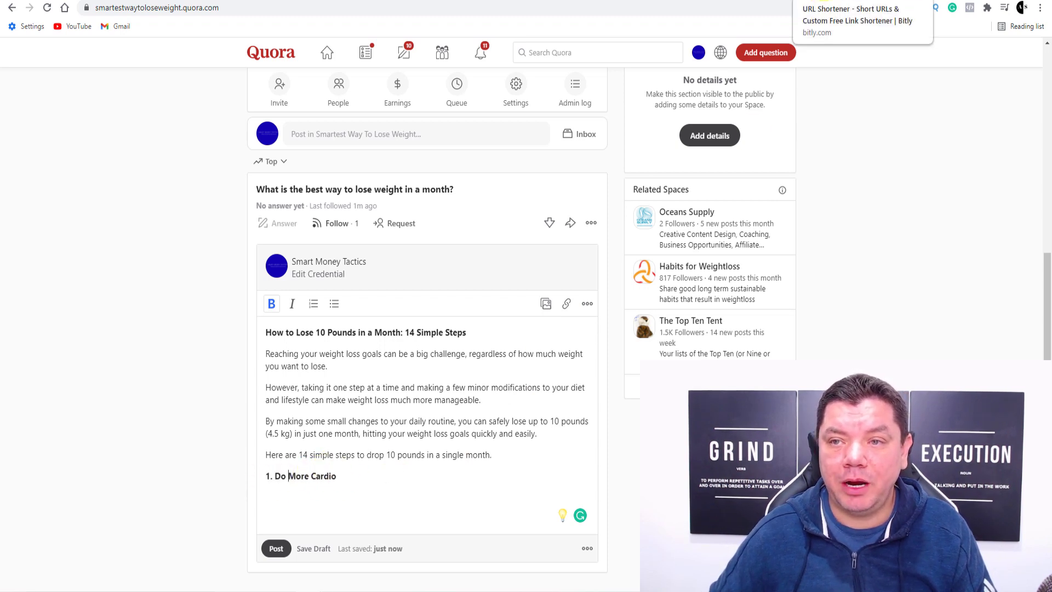
Copy the article's cardio paragraphs, from "Aerobic exercise" to "boost weight loss fast.", into the answer under the "1. Do More Cardio" heading
{"action": "key", "text": "ctrl+Tab"}
{"action": "scroll", "coordinate": [360, 222], "scroll_direction": "down", "scroll_amount": 7}
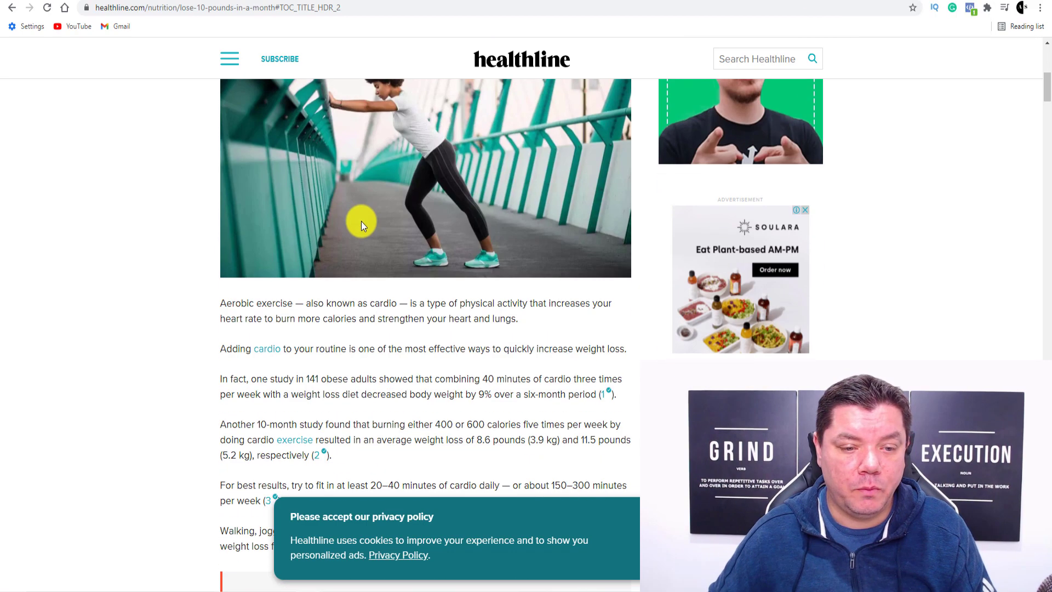
{"action": "left_click_drag", "start_coordinate": [220, 127], "coordinate": [387, 369]}
{"action": "right_click", "coordinate": [366, 202]}
{"action": "left_click", "coordinate": [392, 211]}
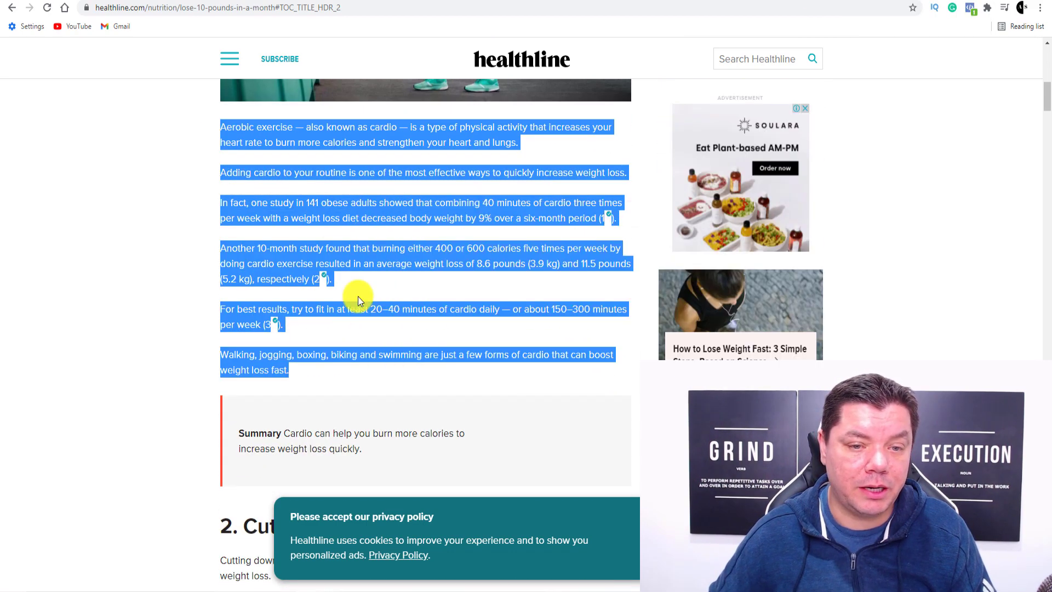
{"action": "scroll", "coordinate": [334, 364], "scroll_direction": "down", "scroll_amount": 5}
{"action": "scroll", "coordinate": [292, 282], "scroll_direction": "down", "scroll_amount": 7}
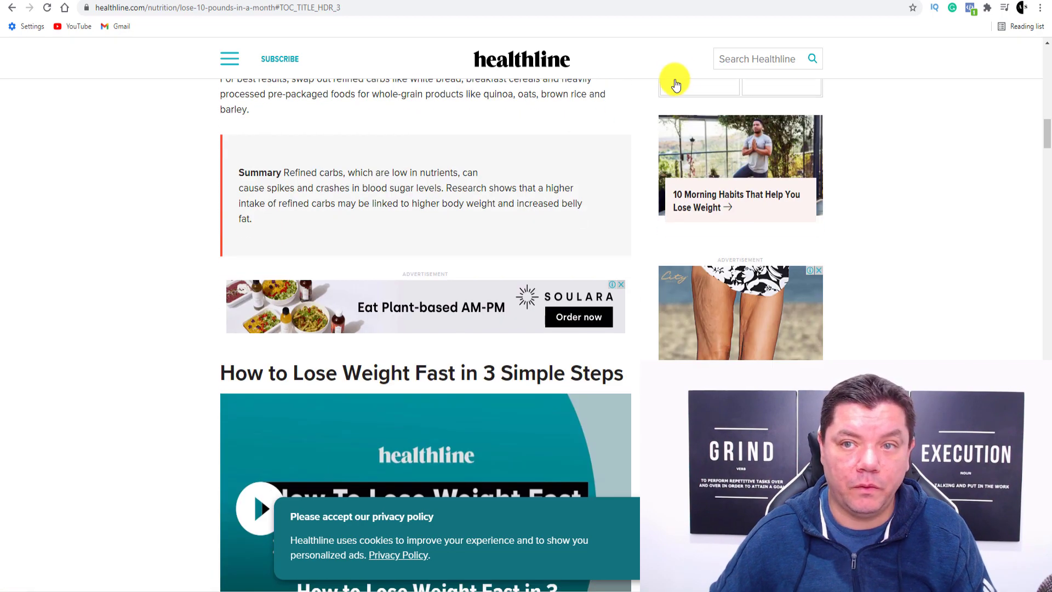
{"action": "left_click", "coordinate": [417, 2]}
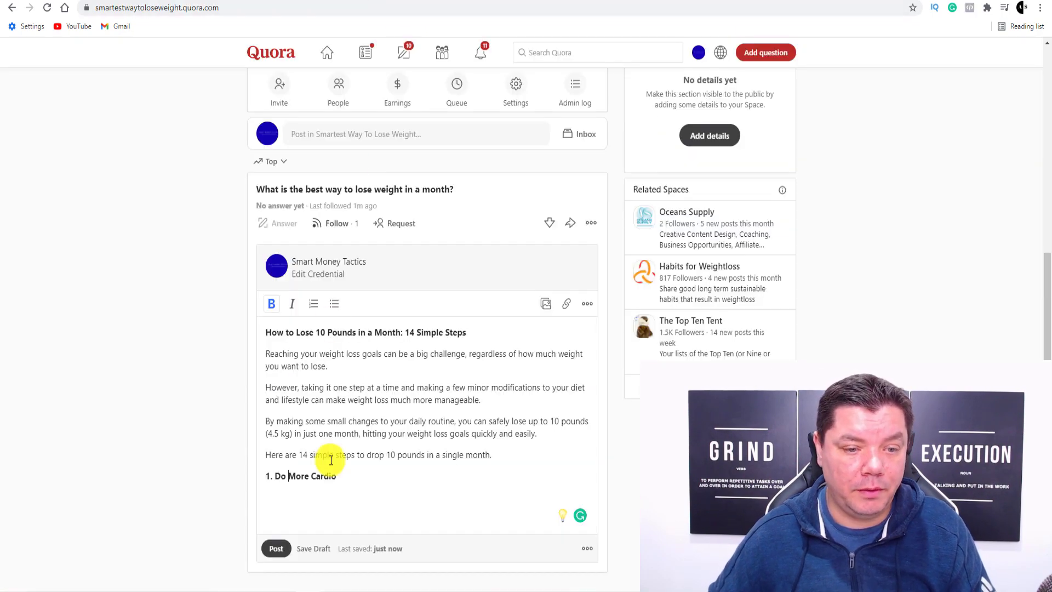
{"action": "key", "text": "ctrl+v"}
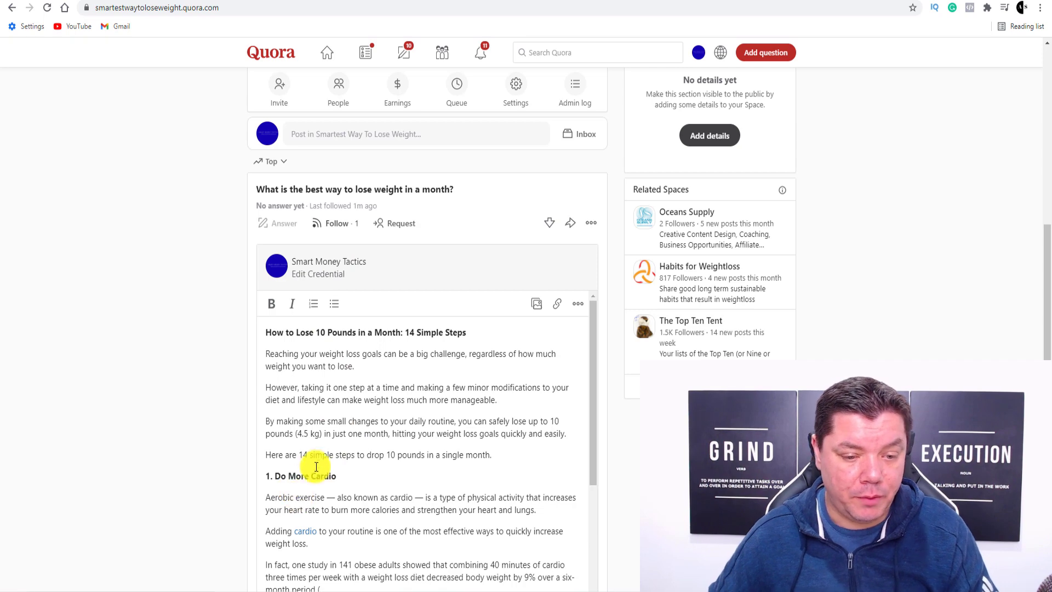
Remove the three embedded study link previews from the cardio paragraphs in the answer
{"action": "scroll", "coordinate": [307, 438], "scroll_direction": "down", "scroll_amount": 3}
{"action": "scroll", "coordinate": [323, 415], "scroll_direction": "down", "scroll_amount": 4}
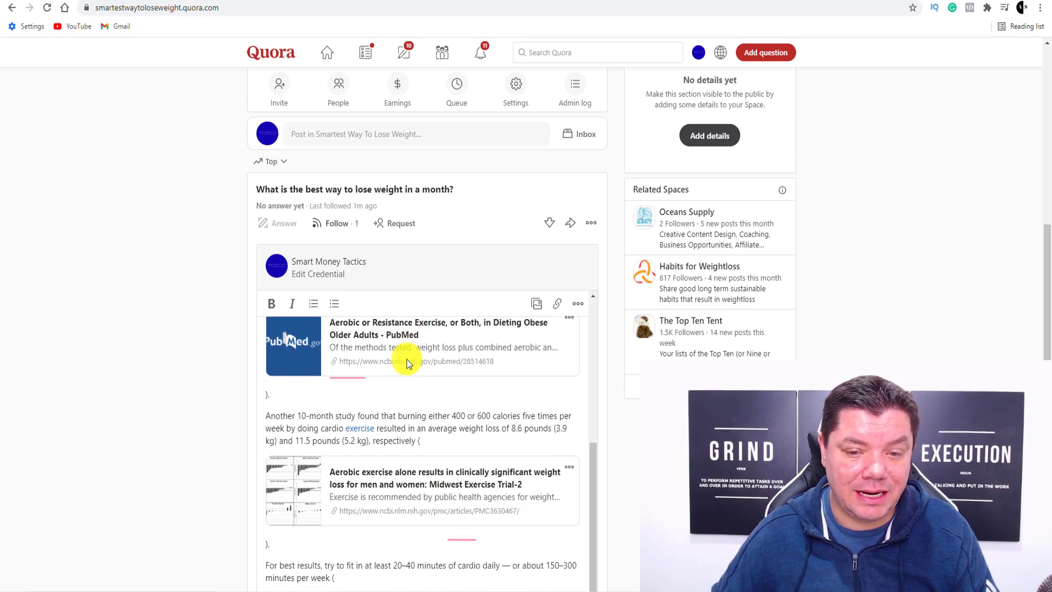
{"action": "scroll", "coordinate": [415, 372], "scroll_direction": "down", "scroll_amount": 3}
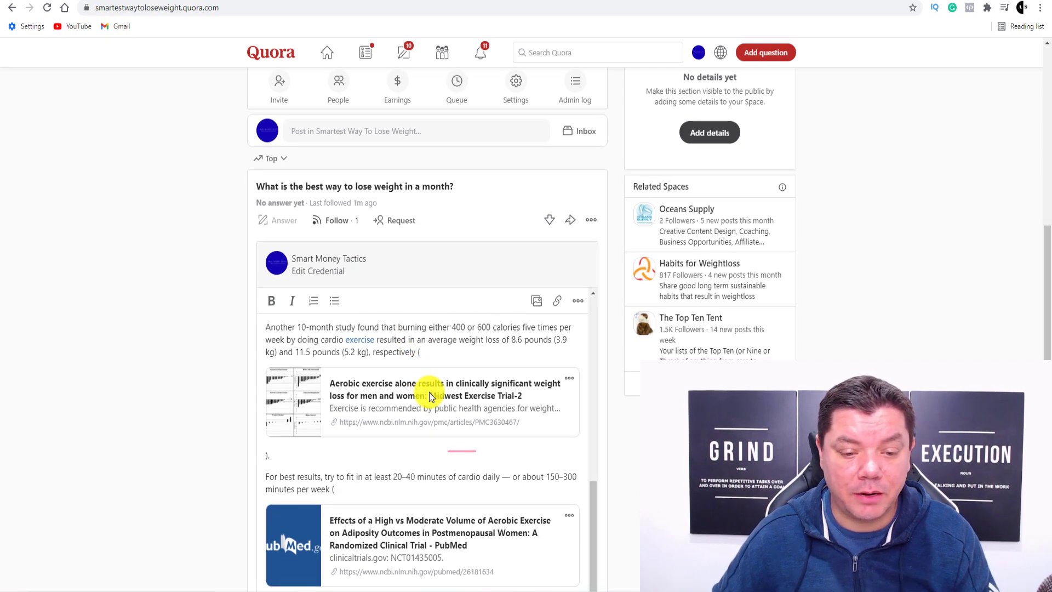
{"action": "left_click", "coordinate": [568, 375]}
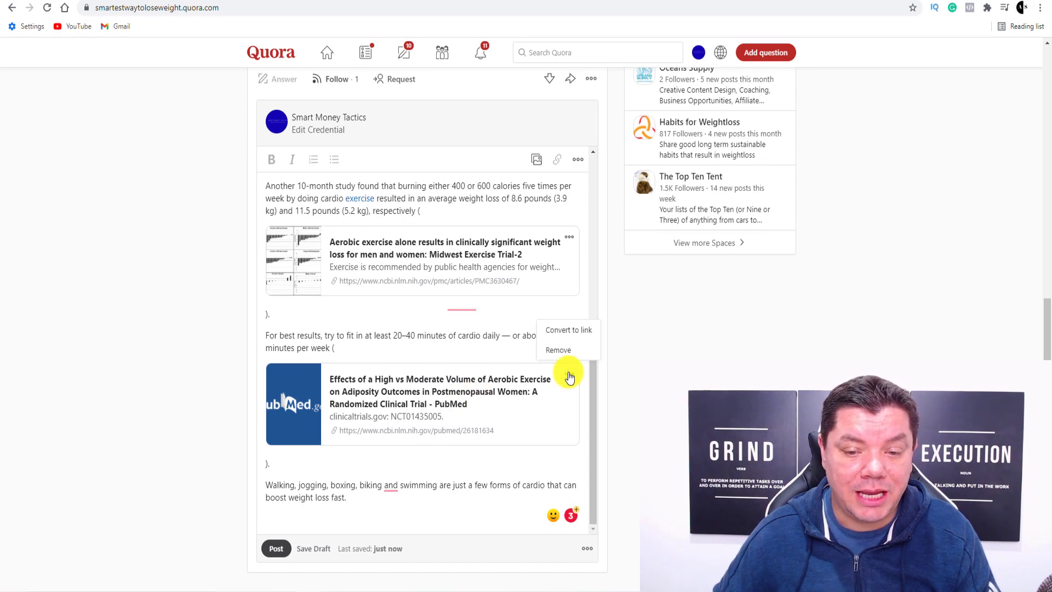
{"action": "left_click", "coordinate": [562, 345]}
{"action": "left_click", "coordinate": [568, 331]}
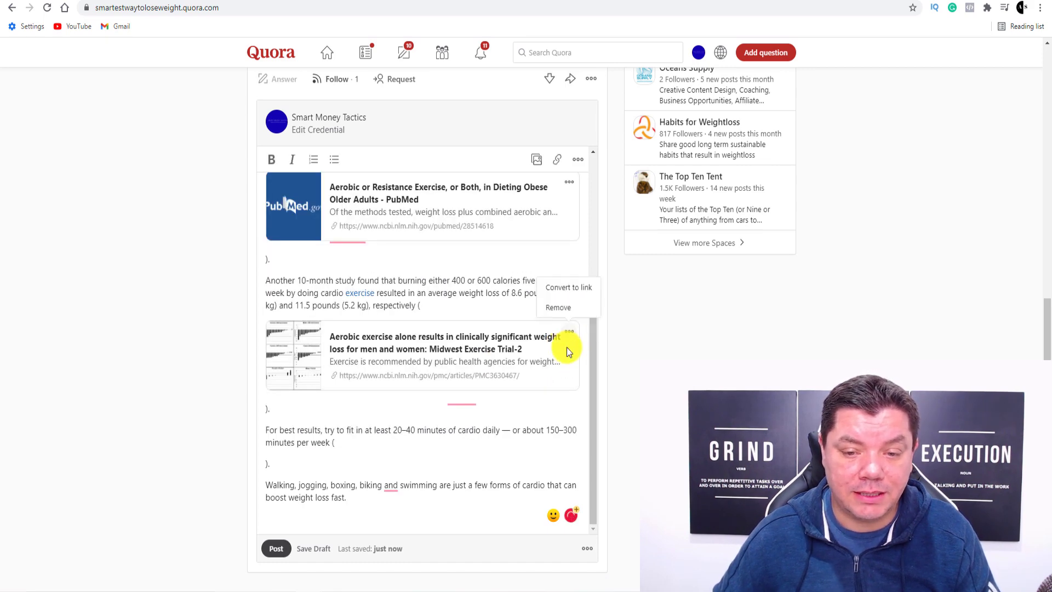
{"action": "left_click", "coordinate": [559, 305]}
{"action": "scroll", "coordinate": [543, 406], "scroll_direction": "up", "scroll_amount": 3}
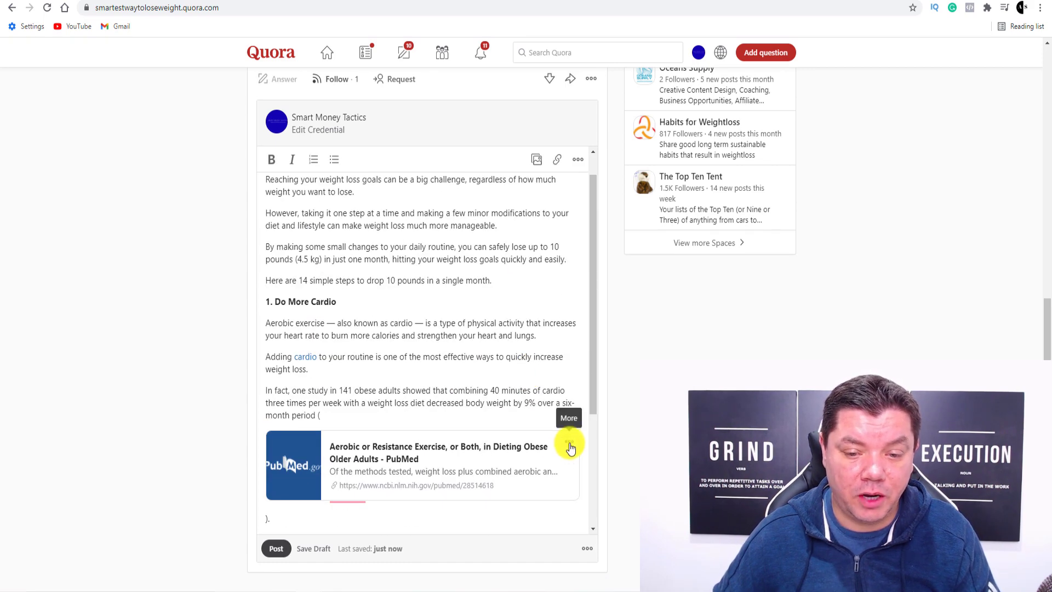
{"action": "left_click", "coordinate": [568, 438]}
{"action": "left_click", "coordinate": [562, 414]}
{"action": "scroll", "coordinate": [463, 454], "scroll_direction": "down", "scroll_amount": 2}
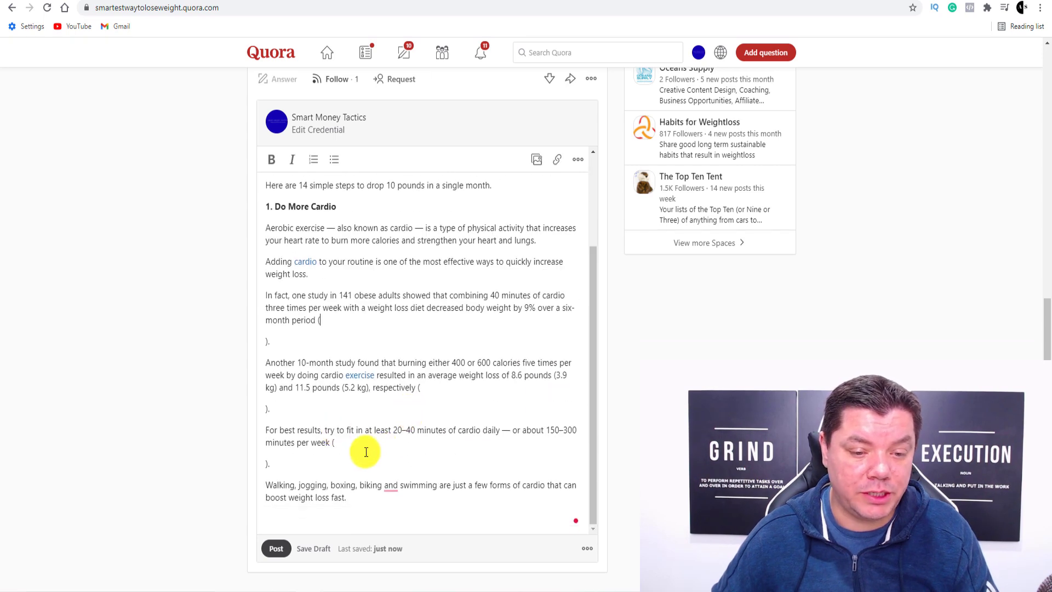
Review how the post "Top 10 Commandments of Affiliate Marketing" in the other Quora Space places its promotional link, and return to the answer
{"action": "scroll", "coordinate": [363, 446], "scroll_direction": "up", "scroll_amount": 5}
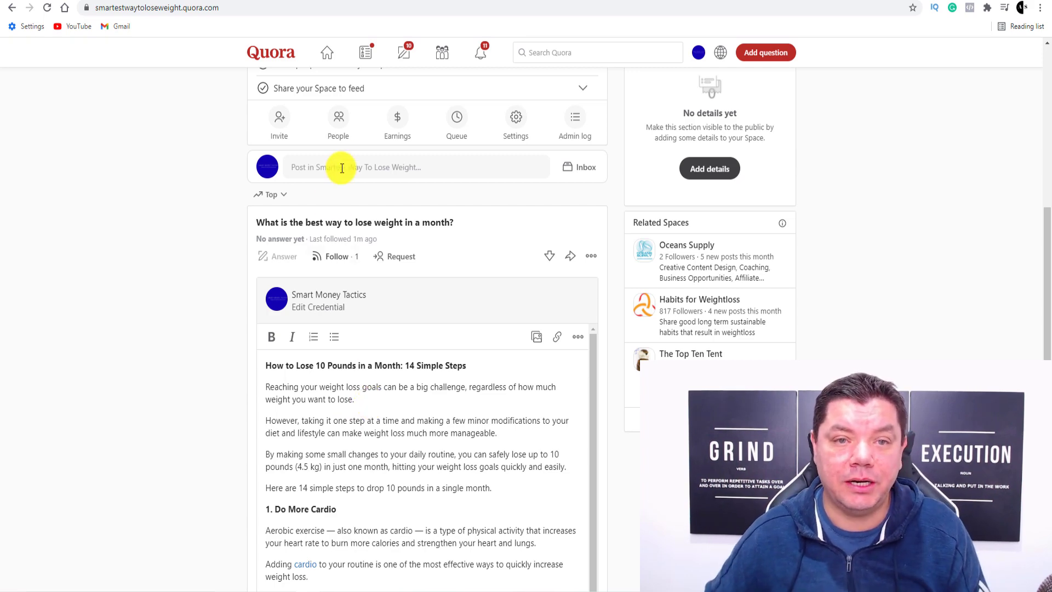
{"action": "left_click", "coordinate": [425, 2]}
{"action": "scroll", "coordinate": [364, 371], "scroll_direction": "down", "scroll_amount": 10}
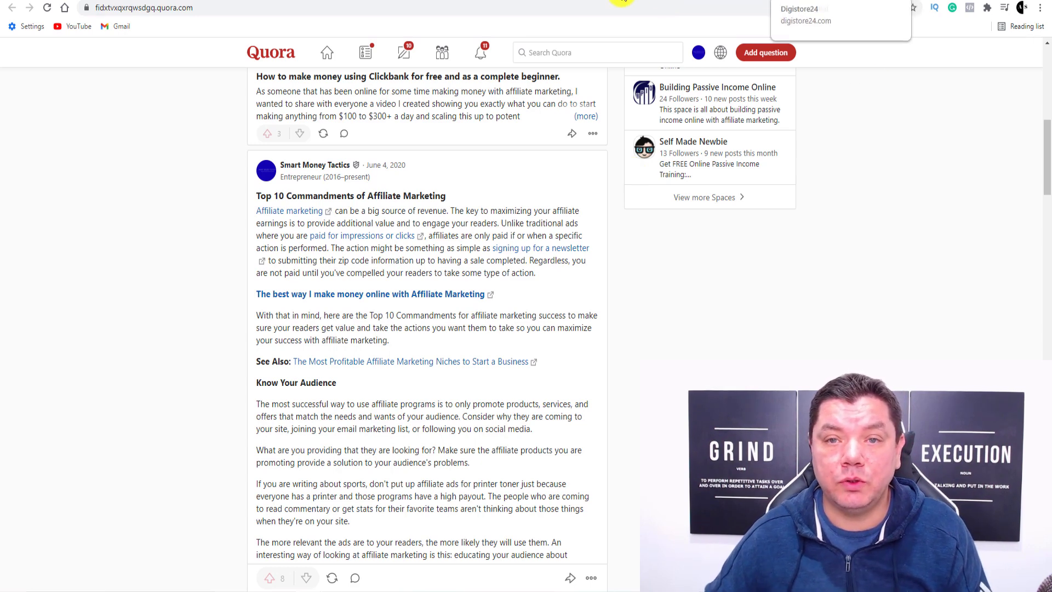
{"action": "left_click", "coordinate": [372, 1]}
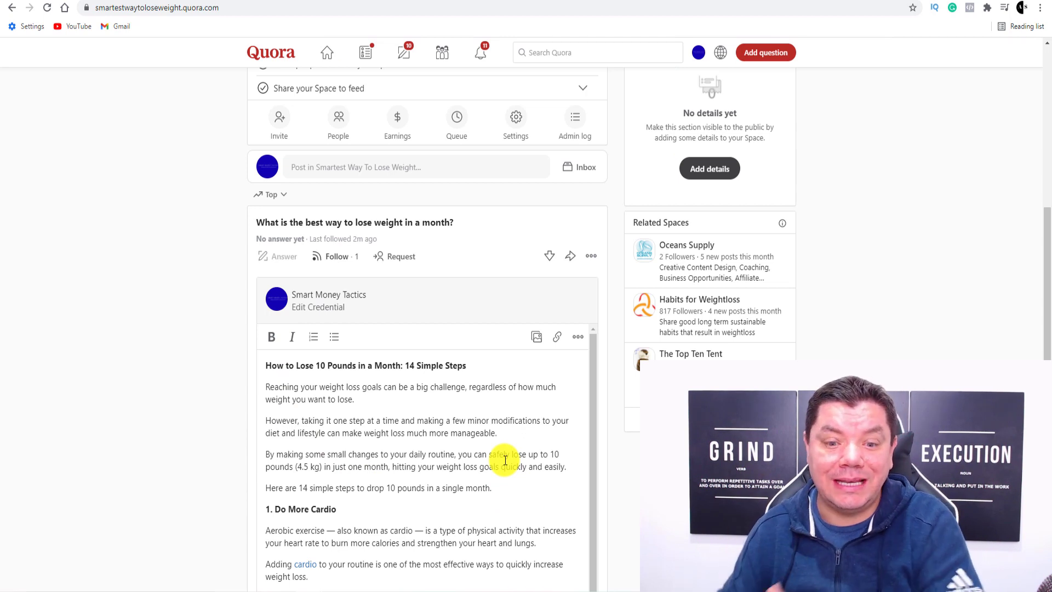
Add the line "If you want the best program to help you lose weight click here:" between the introduction and the "1. Do More Cardio" heading
{"action": "left_click", "coordinate": [497, 489]}
{"action": "key", "text": "Return"}
{"action": "key", "text": "Return"}
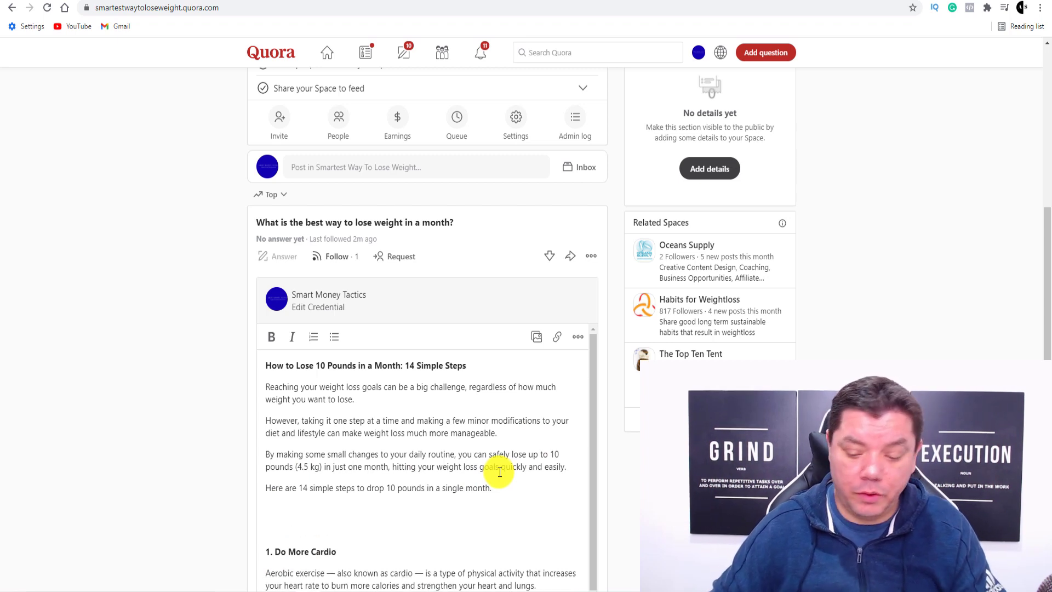
{"action": "key", "text": "Return"}
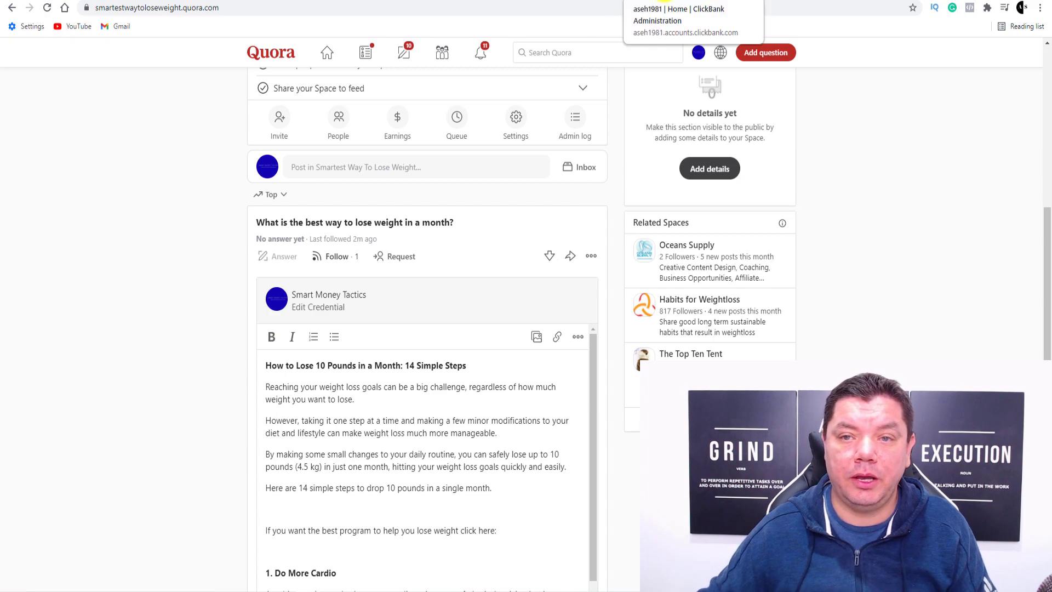
Switch to the ClickBank account and list the Health & Fitness offers in its affiliate marketplace
{"action": "left_click", "coordinate": [635, 5]}
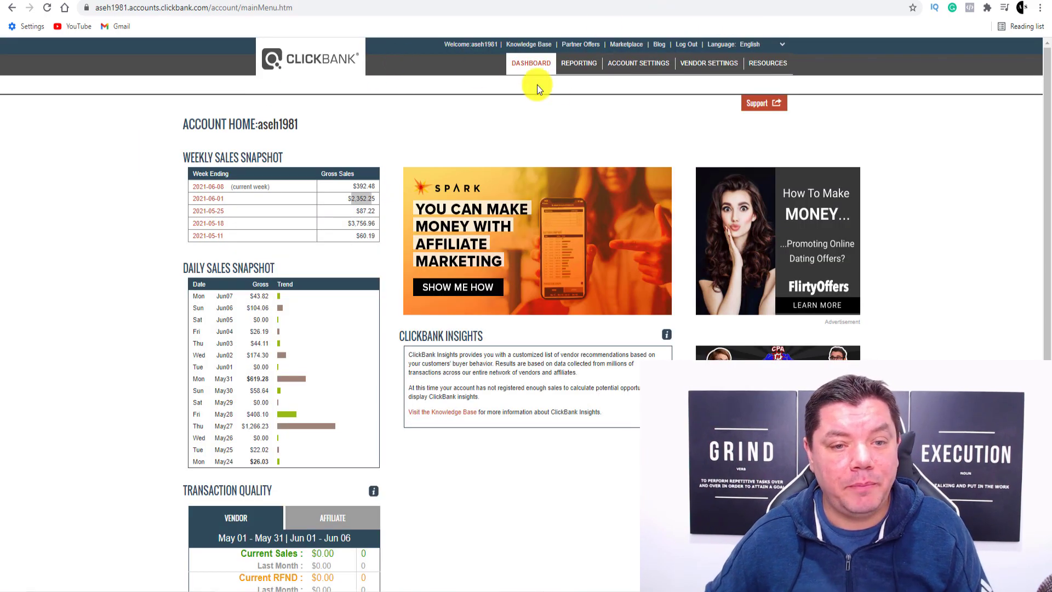
{"action": "left_click", "coordinate": [624, 45]}
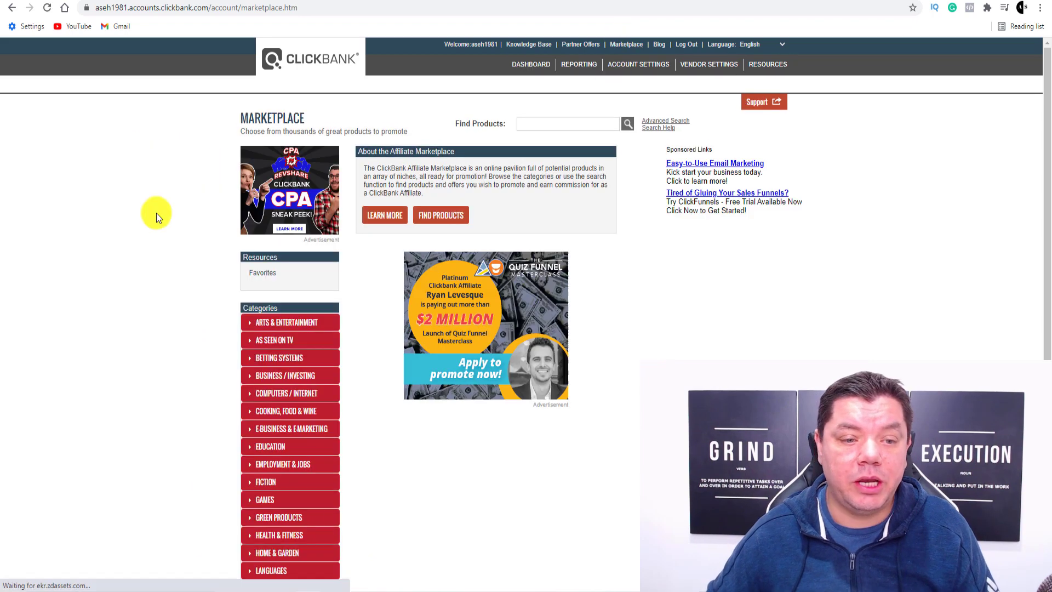
{"action": "scroll", "coordinate": [293, 441], "scroll_direction": "down", "scroll_amount": 2}
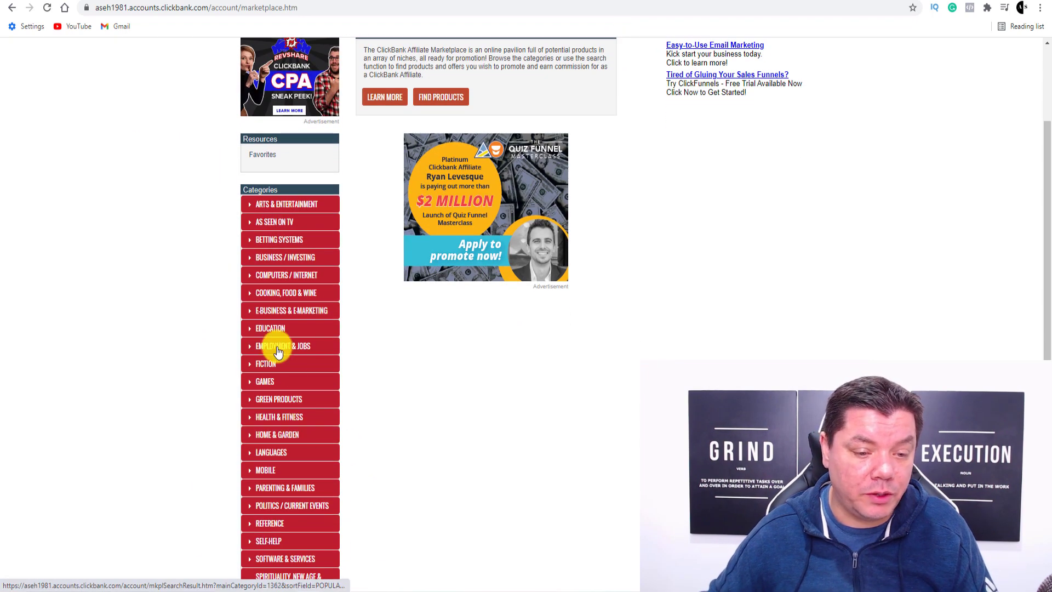
{"action": "left_click", "coordinate": [277, 418]}
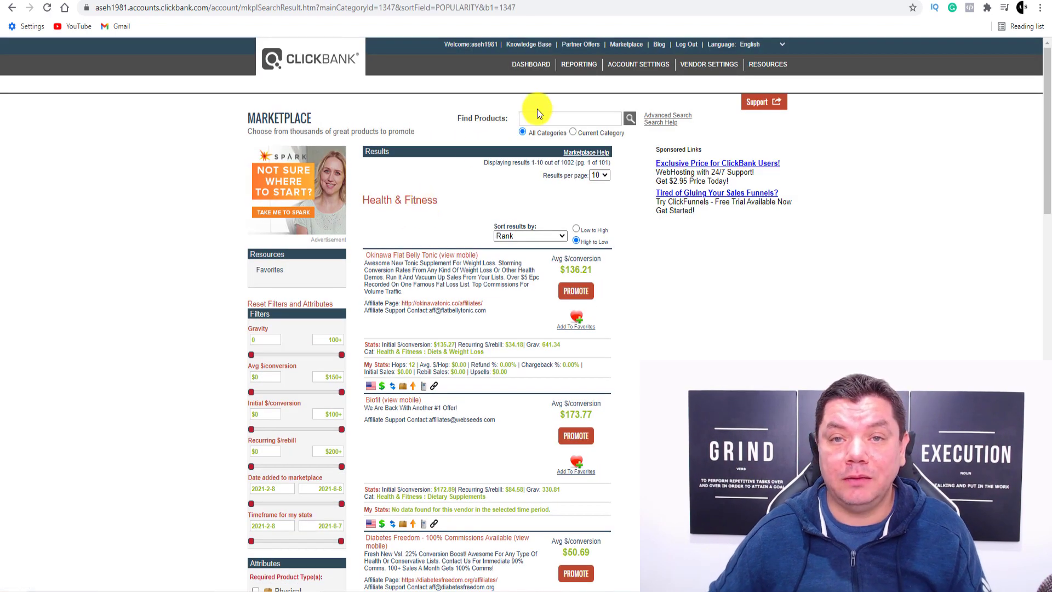
Find the "Lean Belly 3x" offer among the Health & Fitness results, then generate and copy its HopLink without a tracking ID
{"action": "left_click", "coordinate": [712, 3]}
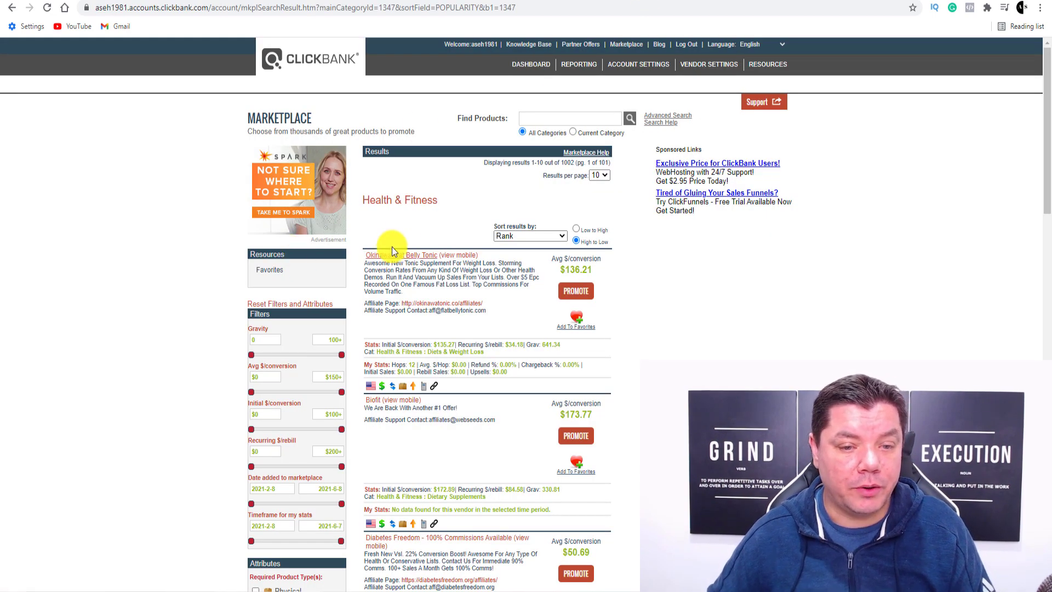
{"action": "scroll", "coordinate": [405, 226], "scroll_direction": "down", "scroll_amount": 2}
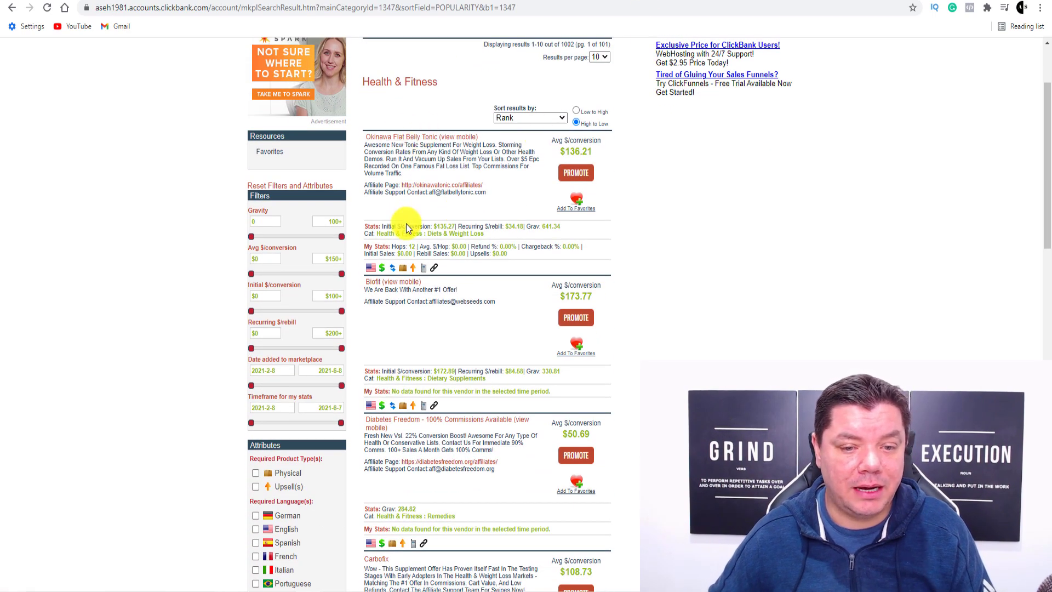
{"action": "scroll", "coordinate": [412, 222], "scroll_direction": "down", "scroll_amount": 5}
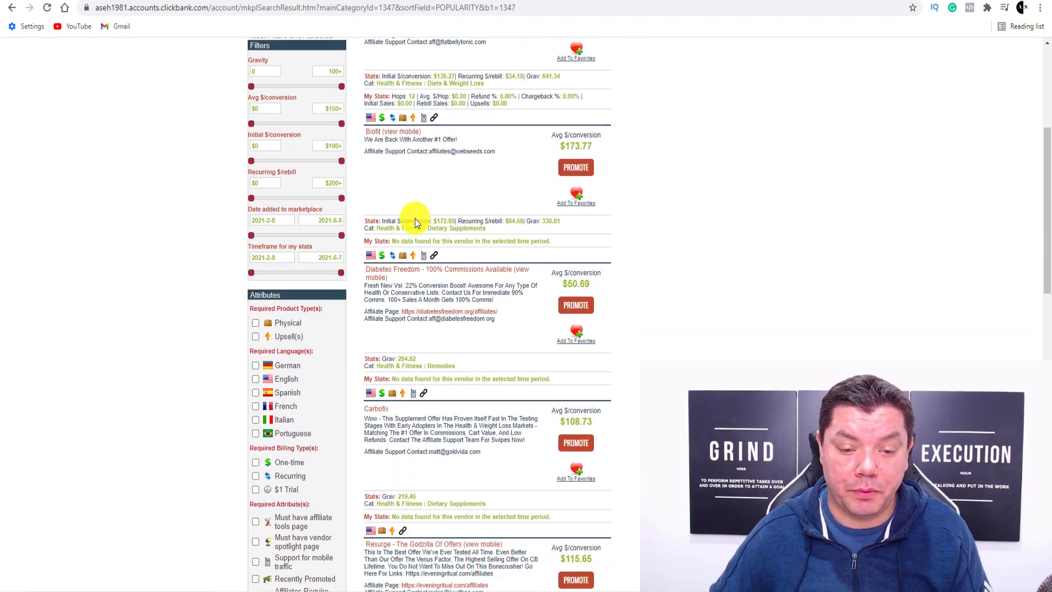
{"action": "scroll", "coordinate": [418, 215], "scroll_direction": "down", "scroll_amount": 2}
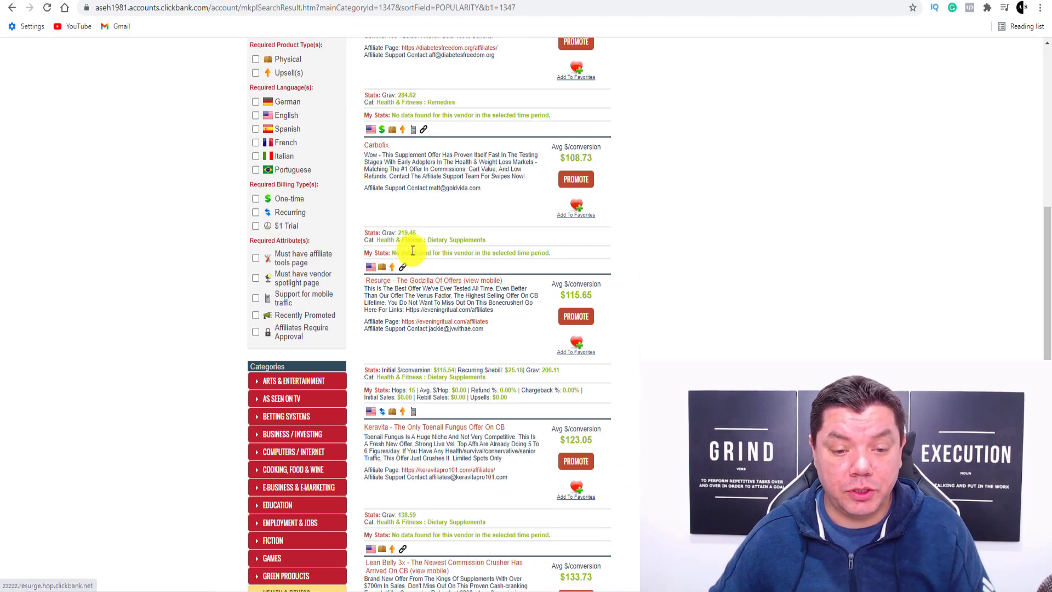
{"action": "scroll", "coordinate": [387, 230], "scroll_direction": "down", "scroll_amount": 3}
{"action": "scroll", "coordinate": [411, 257], "scroll_direction": "down", "scroll_amount": 2}
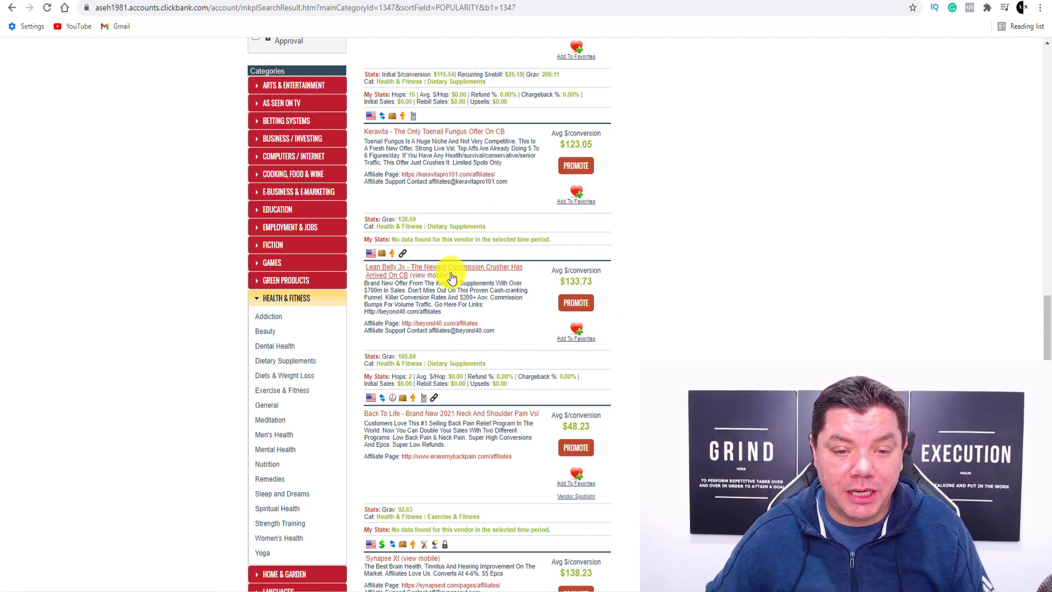
{"action": "left_click", "coordinate": [575, 303]}
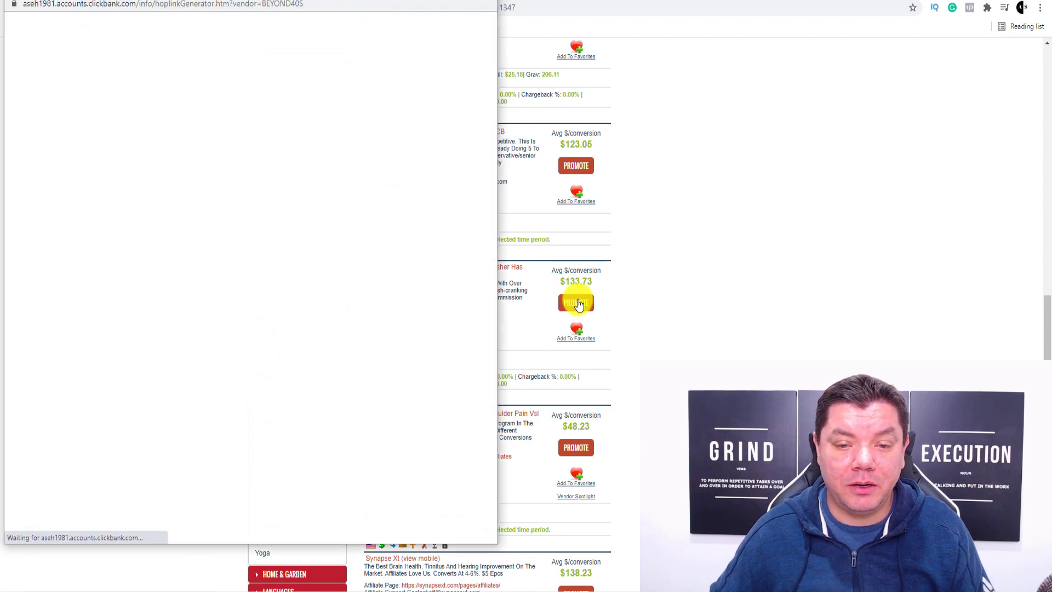
{"action": "left_click", "coordinate": [252, 134]}
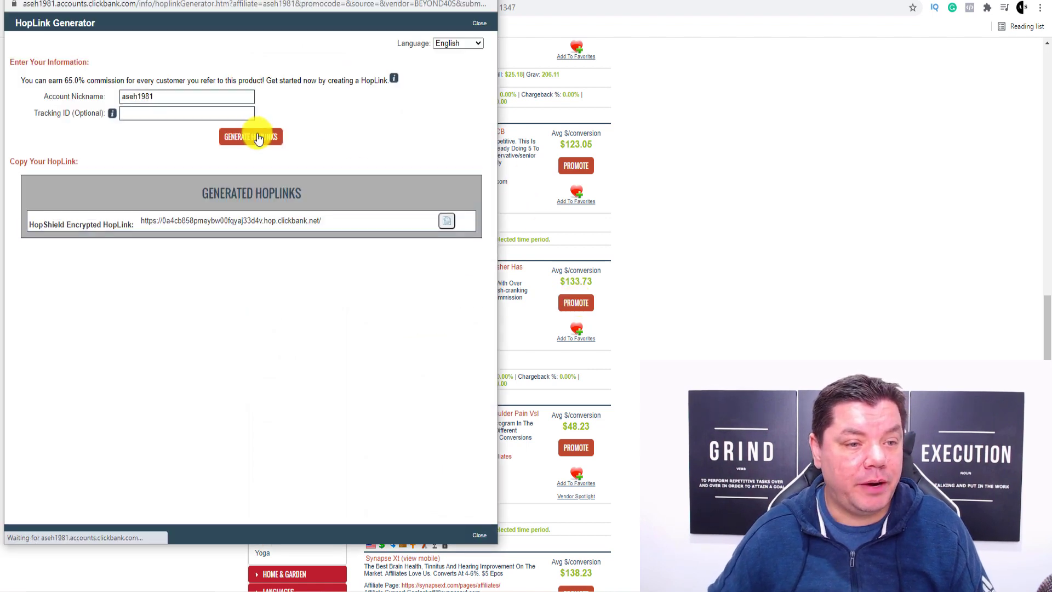
{"action": "left_click", "coordinate": [448, 221]}
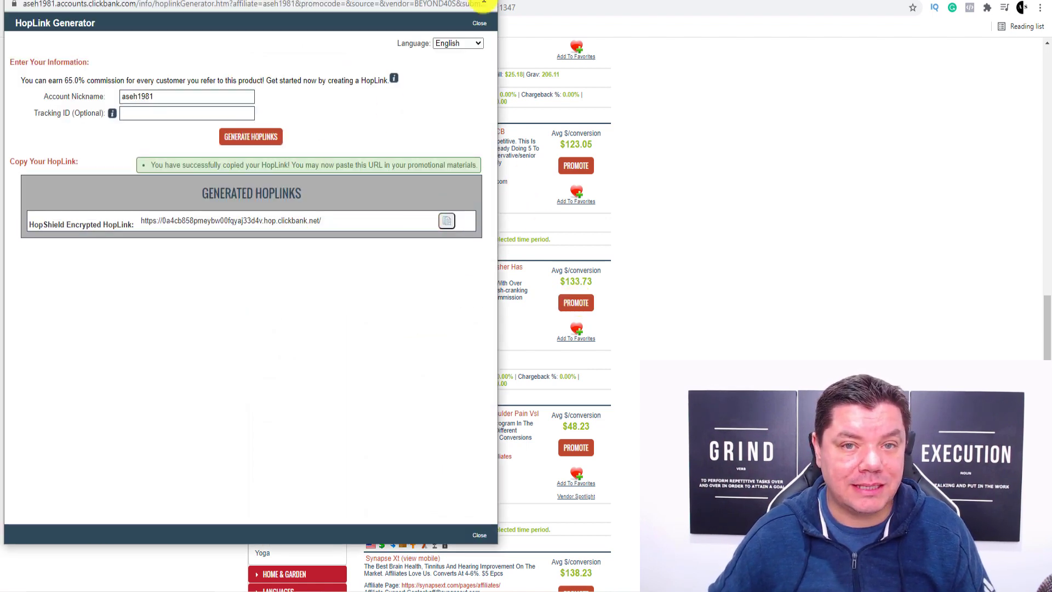
{"action": "left_click", "coordinate": [481, 23]}
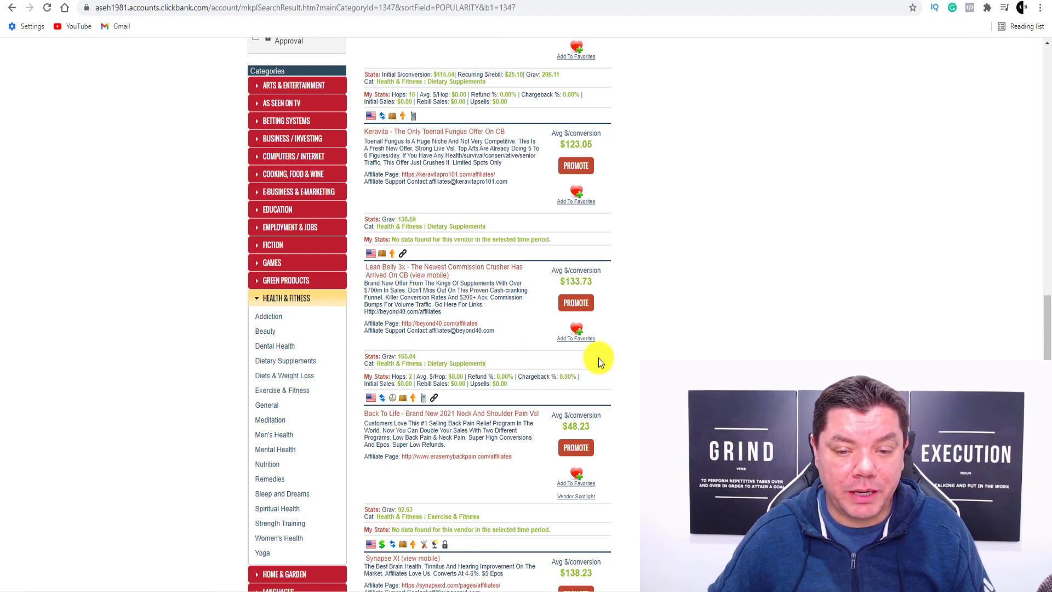
{"action": "left_click_drag", "start_coordinate": [567, 282], "coordinate": [603, 285]}
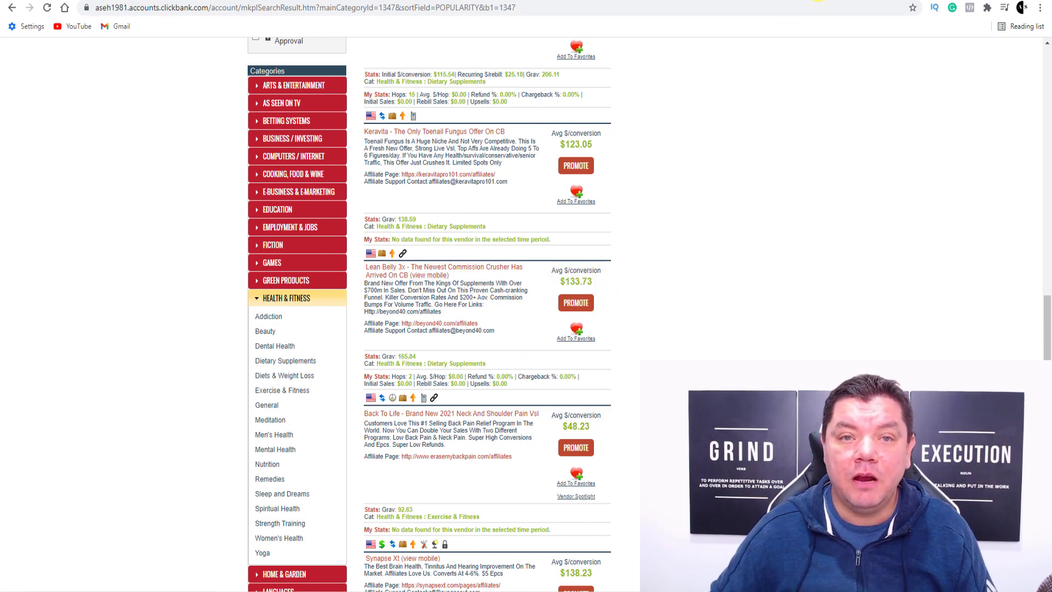
Switch to Bitly, shorten the copied ClickBank HopLink and copy the short link
{"action": "left_click", "coordinate": [833, 0]}
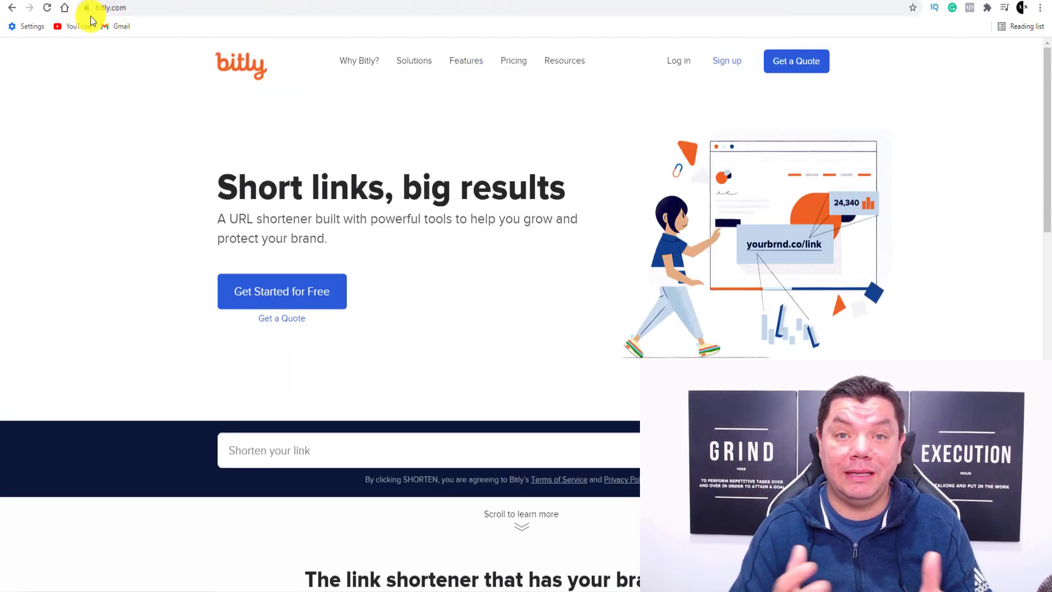
{"action": "left_click", "coordinate": [237, 442]}
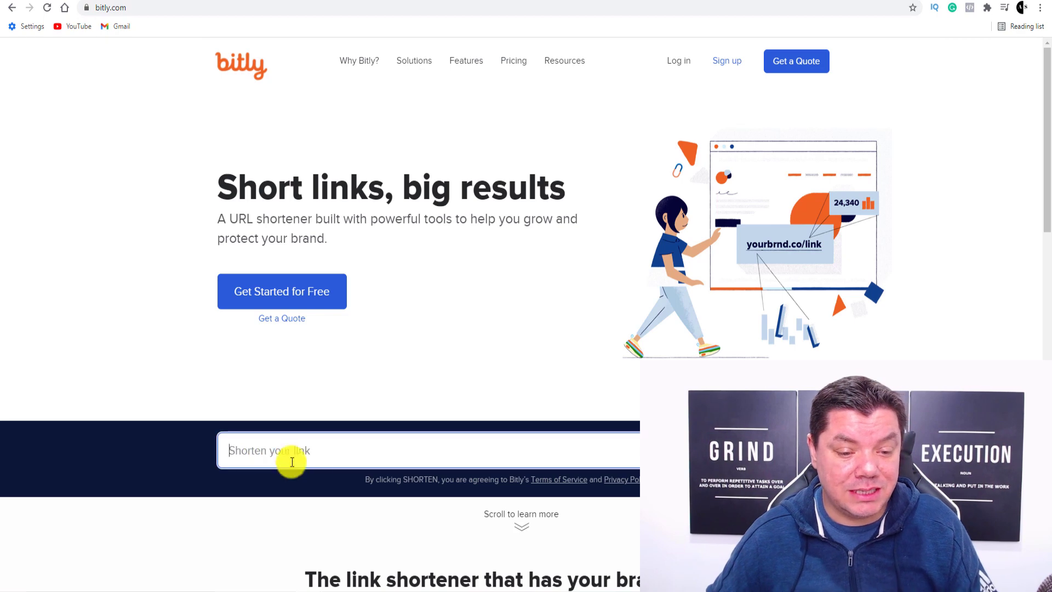
{"action": "key", "text": "ctrl+v"}
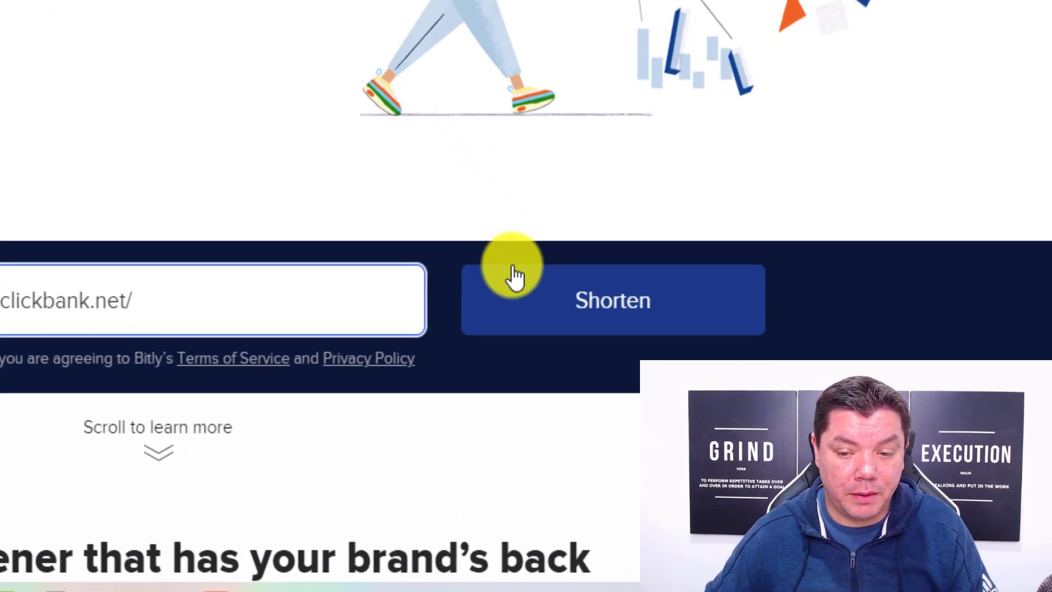
{"action": "left_click", "coordinate": [622, 304]}
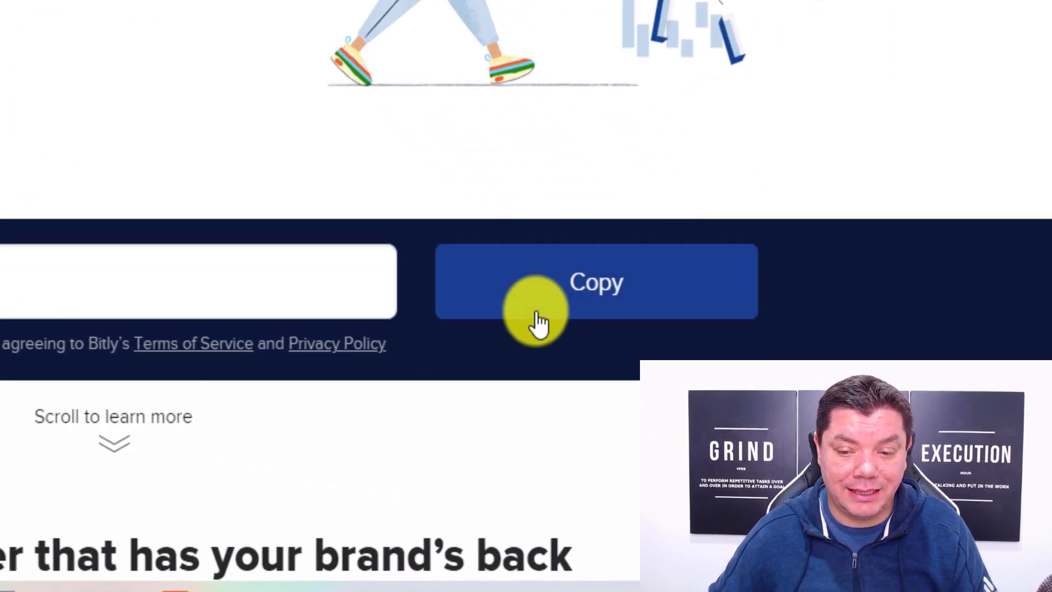
{"action": "left_click", "coordinate": [535, 313]}
Back in the Quora answer, make the line "If you want the best program to help you lose weight click here:" a bold link to the shortened URL
{"action": "left_click", "coordinate": [388, 12]}
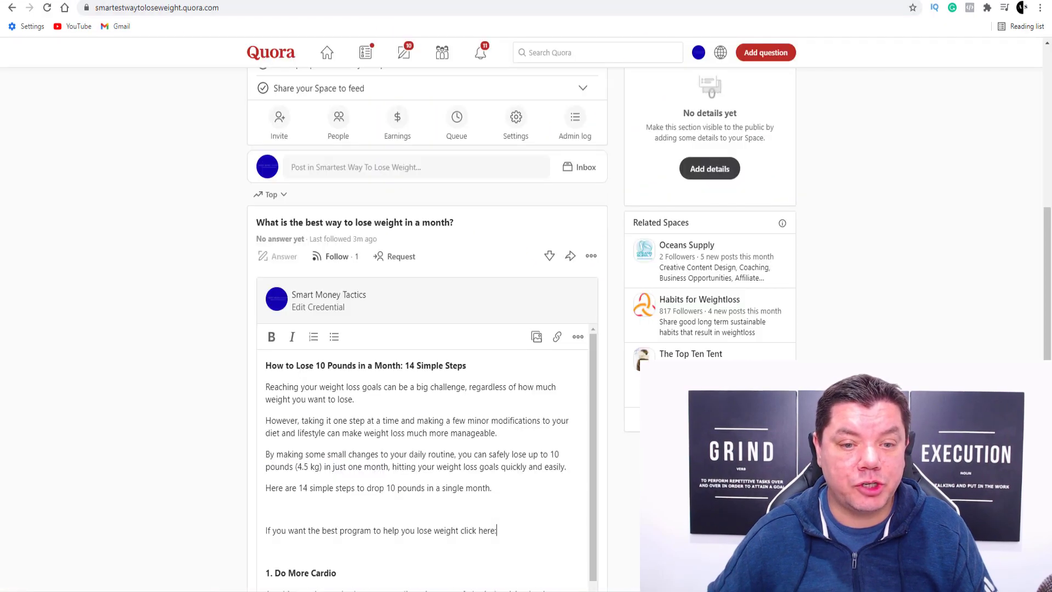
{"action": "scroll", "coordinate": [310, 501], "scroll_direction": "down", "scroll_amount": 2}
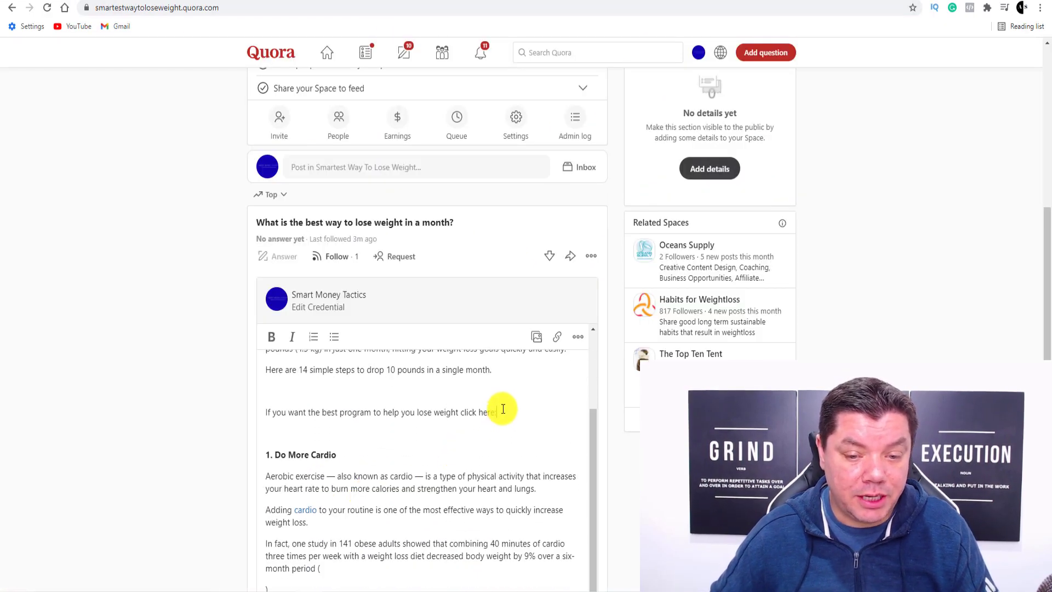
{"action": "left_click_drag", "start_coordinate": [499, 410], "coordinate": [268, 415]}
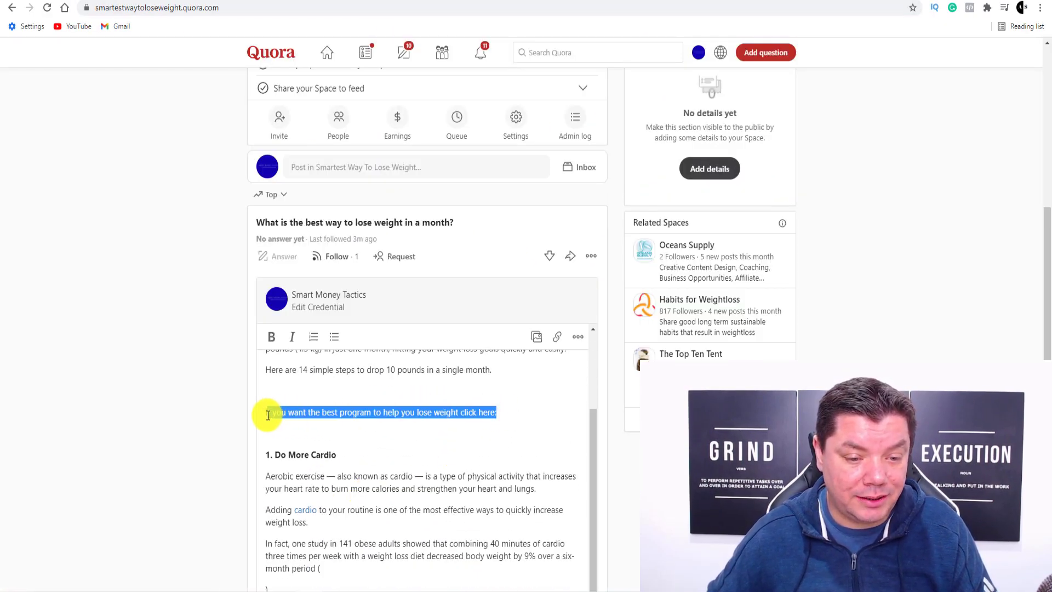
{"action": "left_click", "coordinate": [557, 336]}
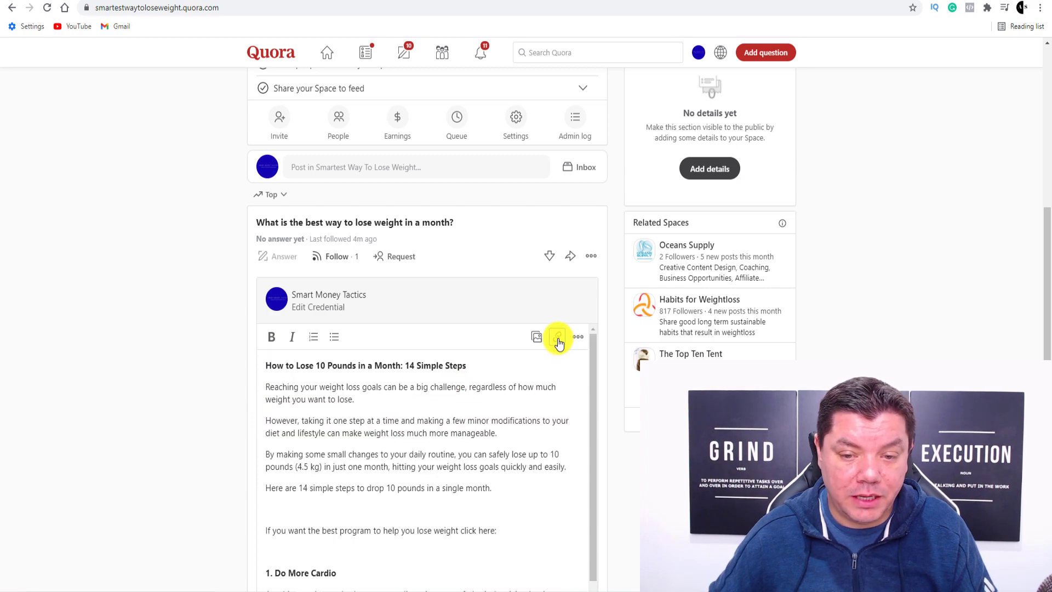
{"action": "key", "text": "ctrl+v"}
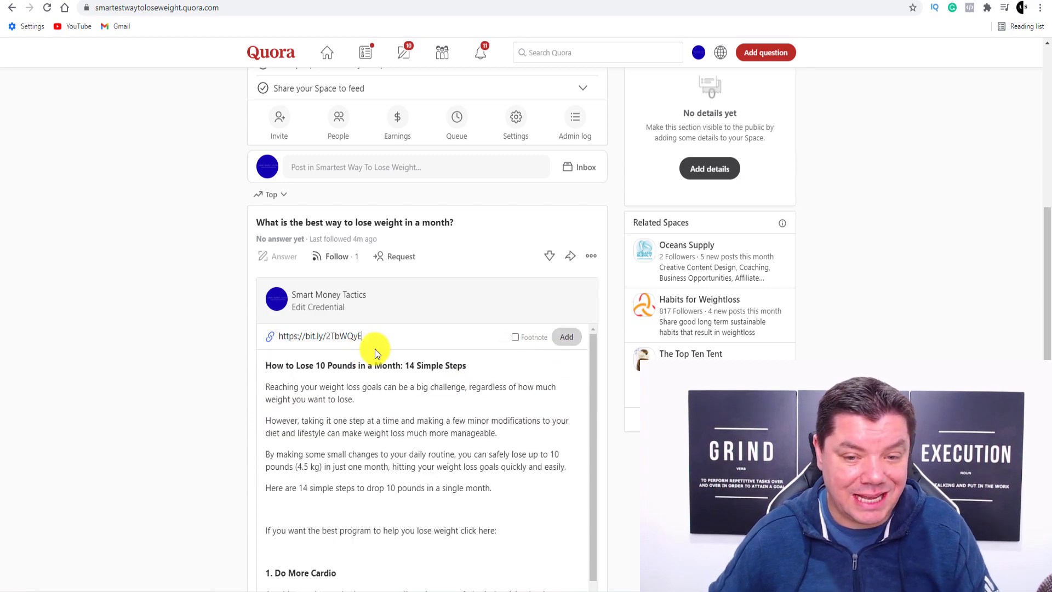
{"action": "left_click", "coordinate": [568, 339]}
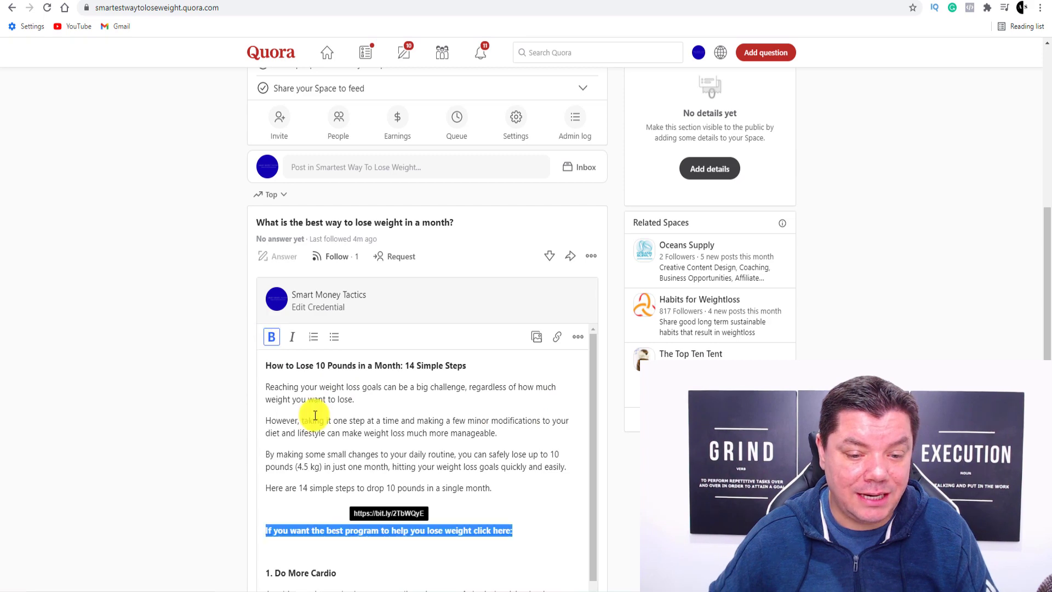
{"action": "left_click", "coordinate": [541, 505]}
{"action": "scroll", "coordinate": [312, 437], "scroll_direction": "down", "scroll_amount": 2}
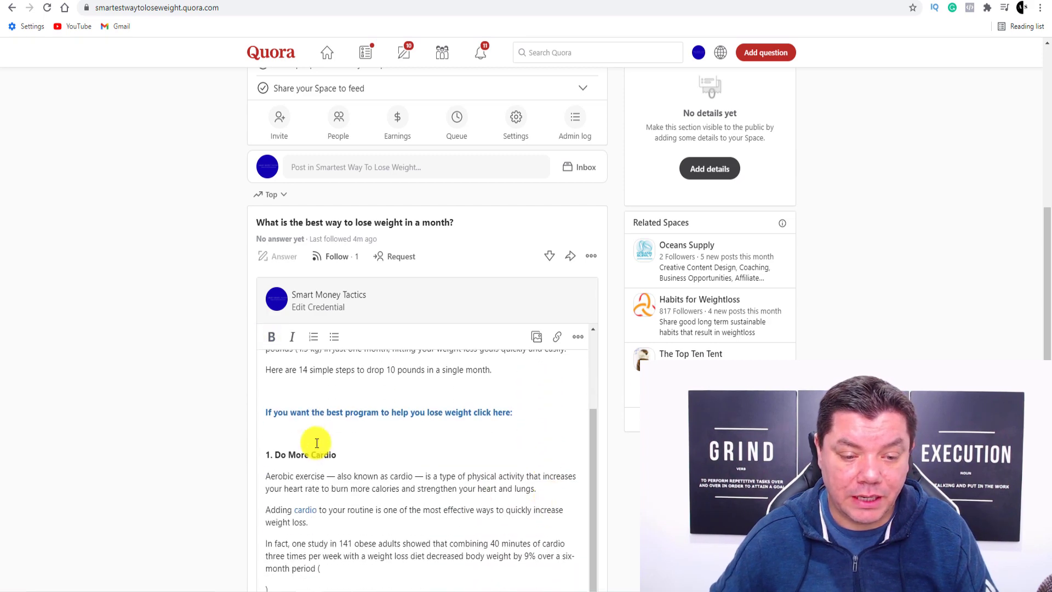
Test the promotional link by opening its Lean Belly 3X sales page, and return to the Quora answer
{"action": "left_click", "coordinate": [416, 406]}
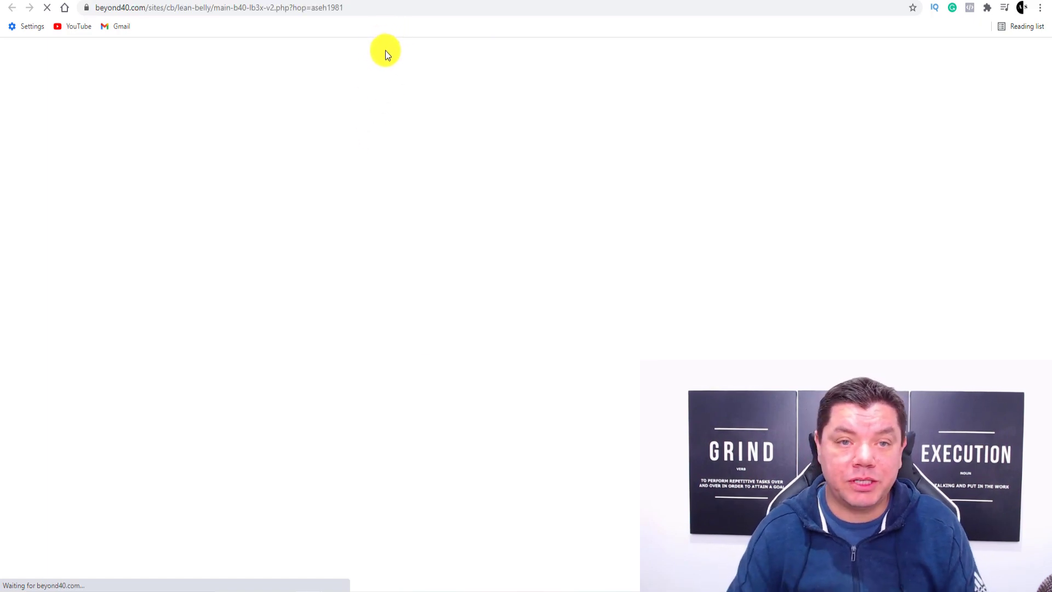
{"action": "scroll", "coordinate": [452, 139], "scroll_direction": "down", "scroll_amount": 4}
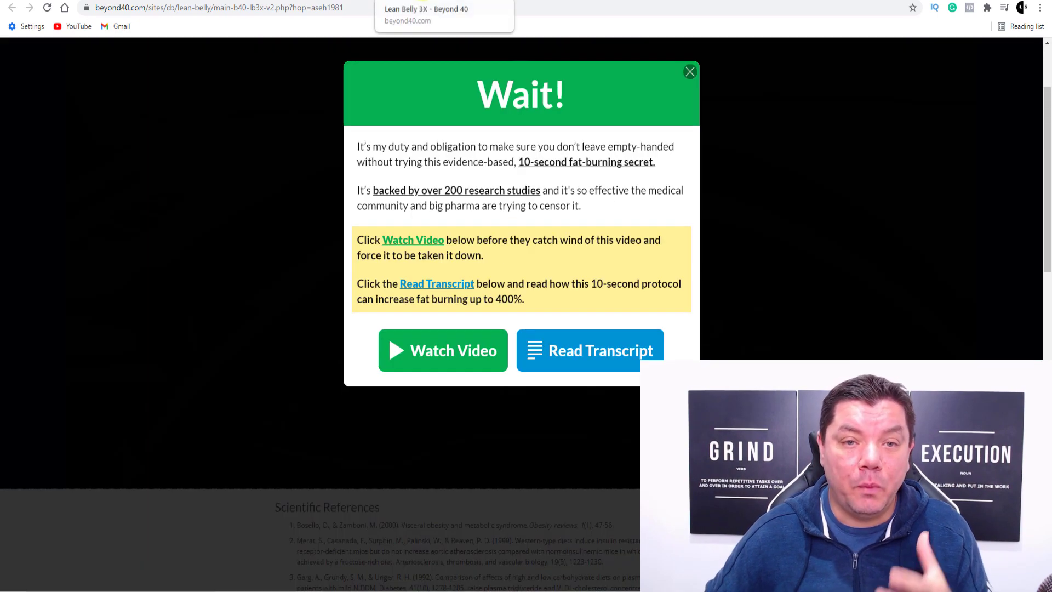
{"action": "left_click", "coordinate": [425, 2]}
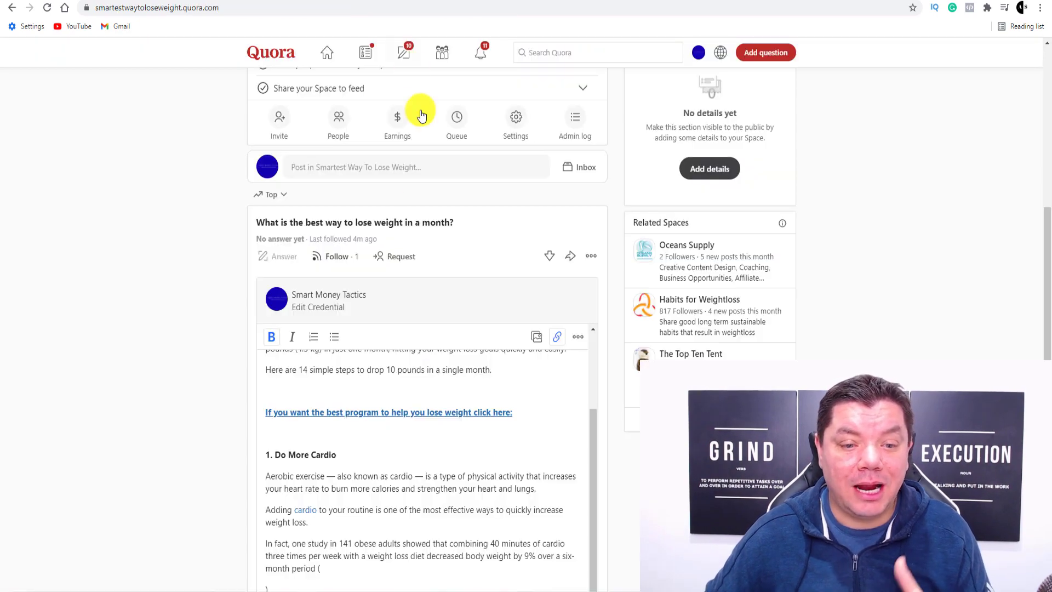
Check the rest of the answer down to its last cardio paragraph and post it to the Space
{"action": "scroll", "coordinate": [364, 414], "scroll_direction": "down", "scroll_amount": 5}
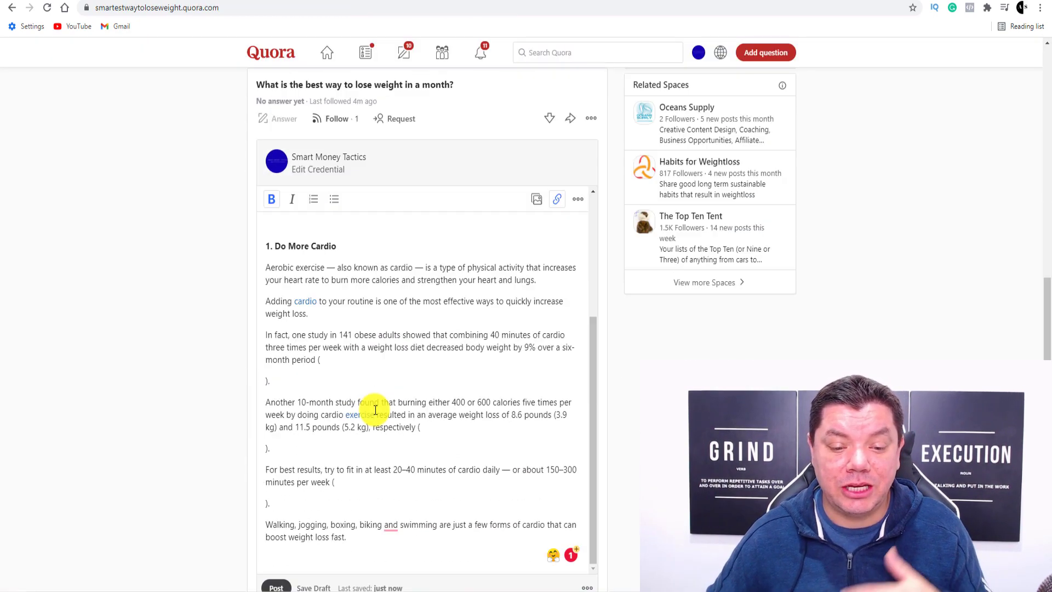
{"action": "scroll", "coordinate": [375, 410], "scroll_direction": "down", "scroll_amount": 1}
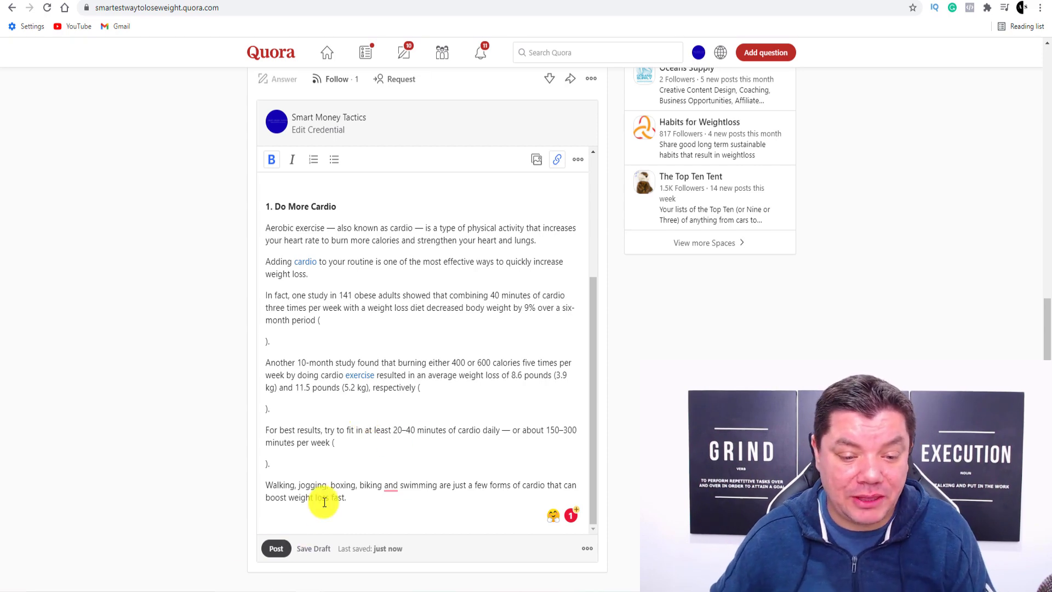
{"action": "left_click", "coordinate": [296, 549]}
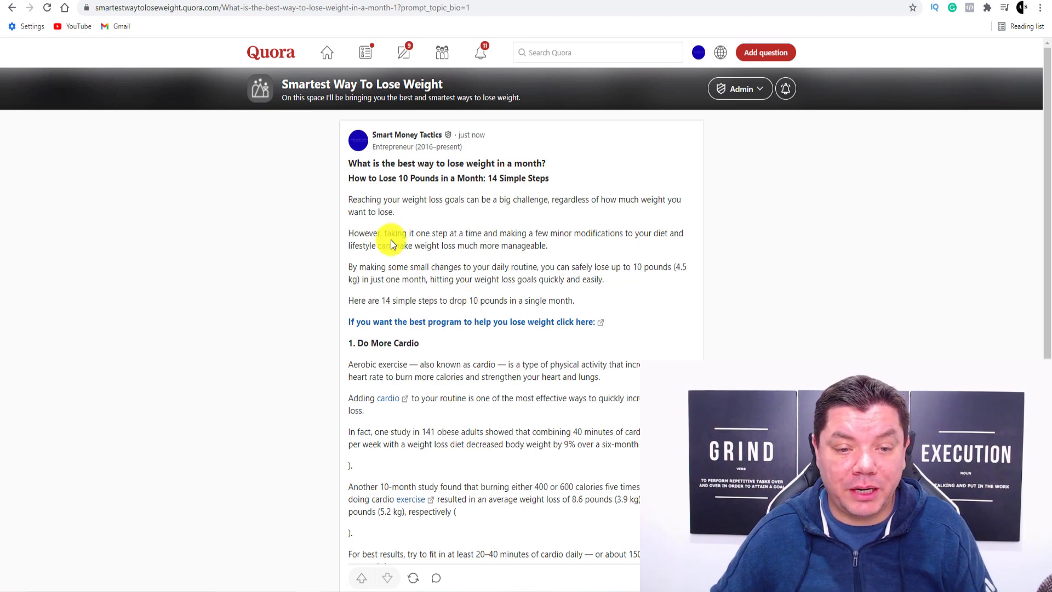
Review the published answer from its introduction through the promotional link to the end of the cardio section
{"action": "left_click_drag", "start_coordinate": [350, 199], "coordinate": [371, 210]}
{"action": "left_click", "coordinate": [584, 284]}
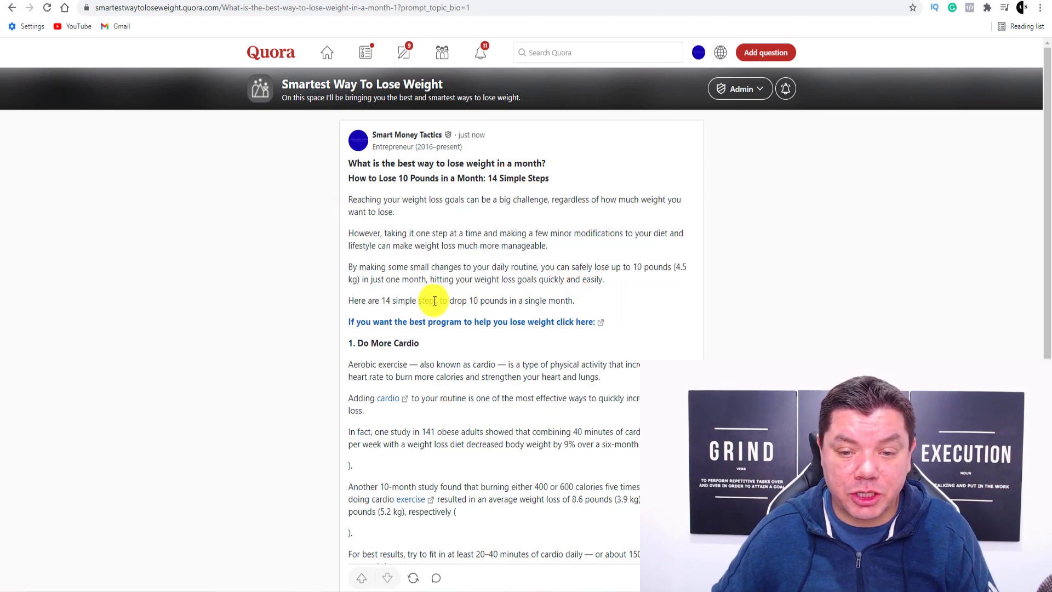
{"action": "scroll", "coordinate": [429, 294], "scroll_direction": "down", "scroll_amount": 2}
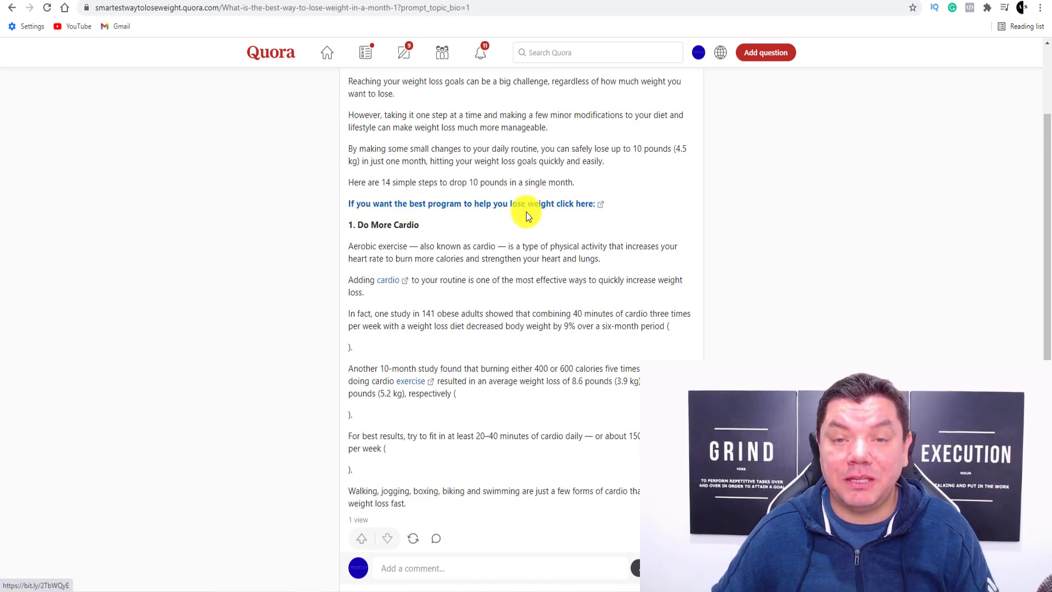
{"action": "left_click_drag", "start_coordinate": [349, 224], "coordinate": [523, 471]}
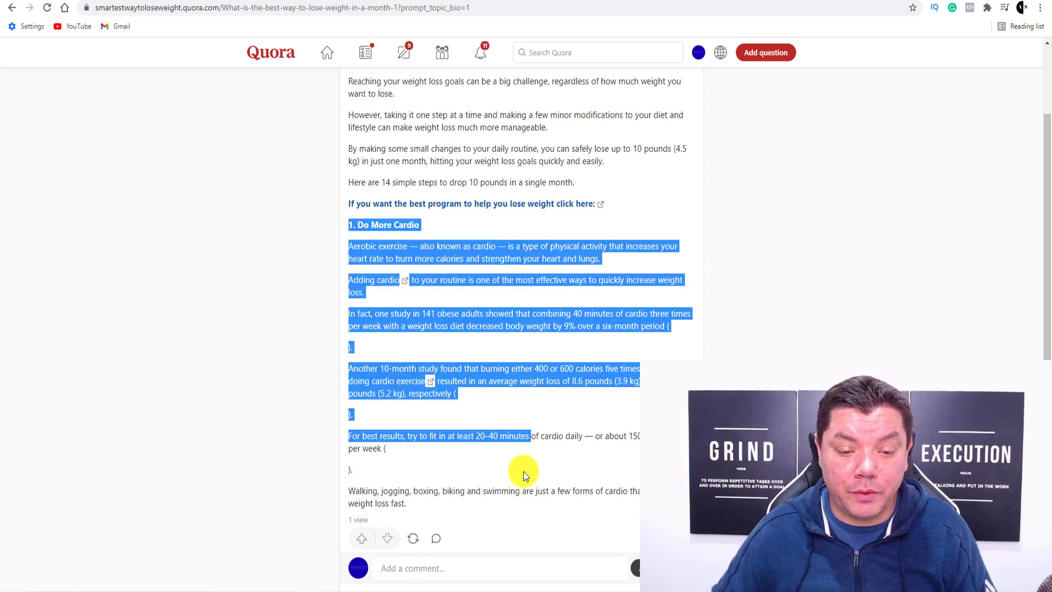
{"action": "left_click", "coordinate": [466, 506]}
{"action": "scroll", "coordinate": [472, 484], "scroll_direction": "down", "scroll_amount": 3}
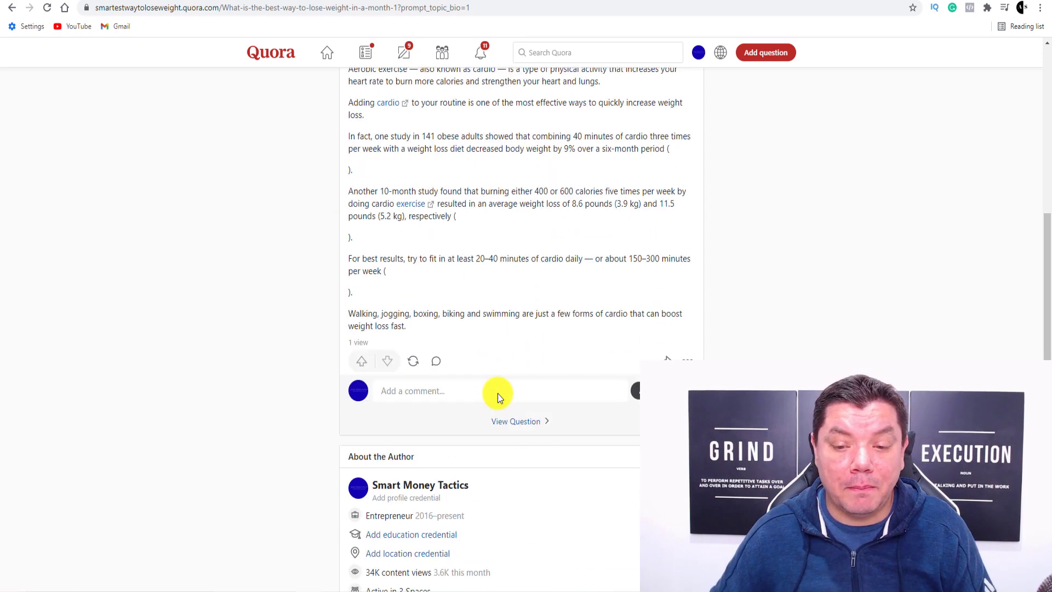
Edit the published answer and add an "Article Ref:" line below its last cardio paragraph, leaving a blank line between
{"action": "left_click", "coordinate": [688, 359]}
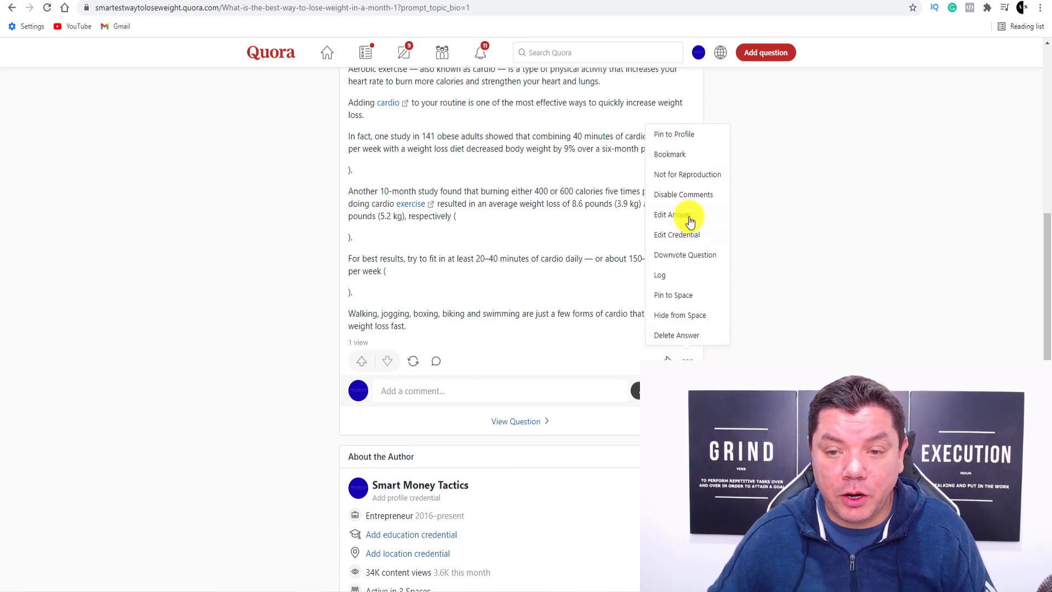
{"action": "left_click", "coordinate": [671, 215]}
{"action": "scroll", "coordinate": [428, 345], "scroll_direction": "down", "scroll_amount": 3}
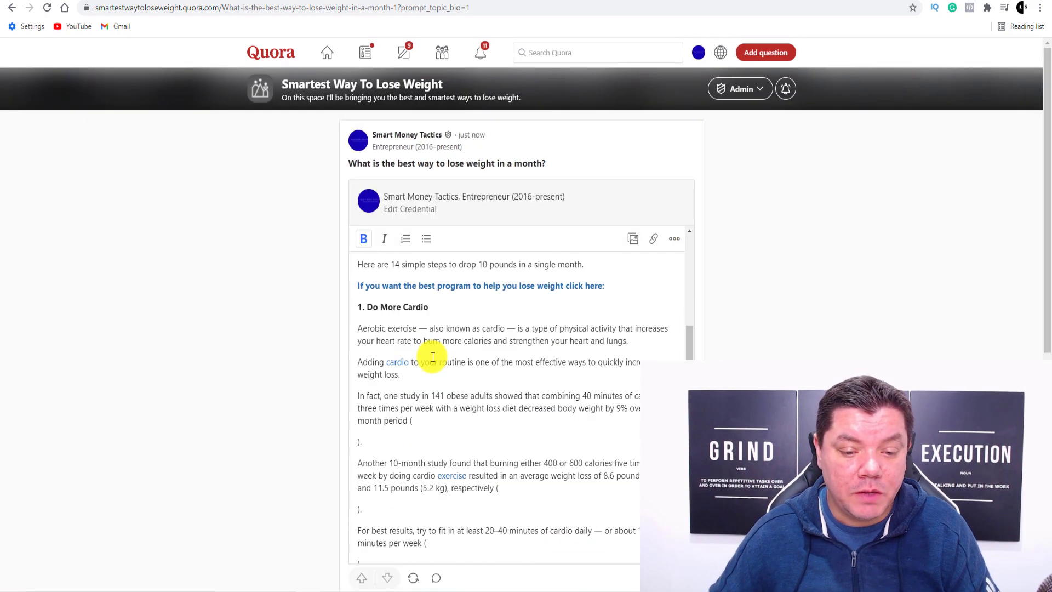
{"action": "scroll", "coordinate": [420, 455], "scroll_direction": "down", "scroll_amount": 5}
{"action": "scroll", "coordinate": [423, 428], "scroll_direction": "up", "scroll_amount": 3}
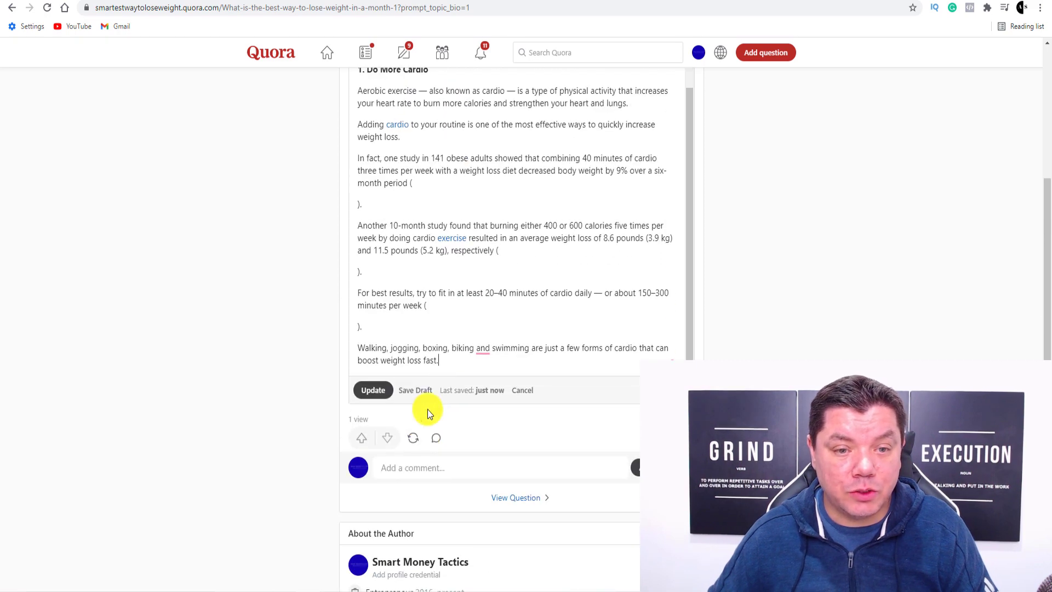
{"action": "left_click", "coordinate": [459, 361]}
{"action": "key", "text": "Return"}
{"action": "key", "text": "Return"}
{"action": "type", "text": "Re"}
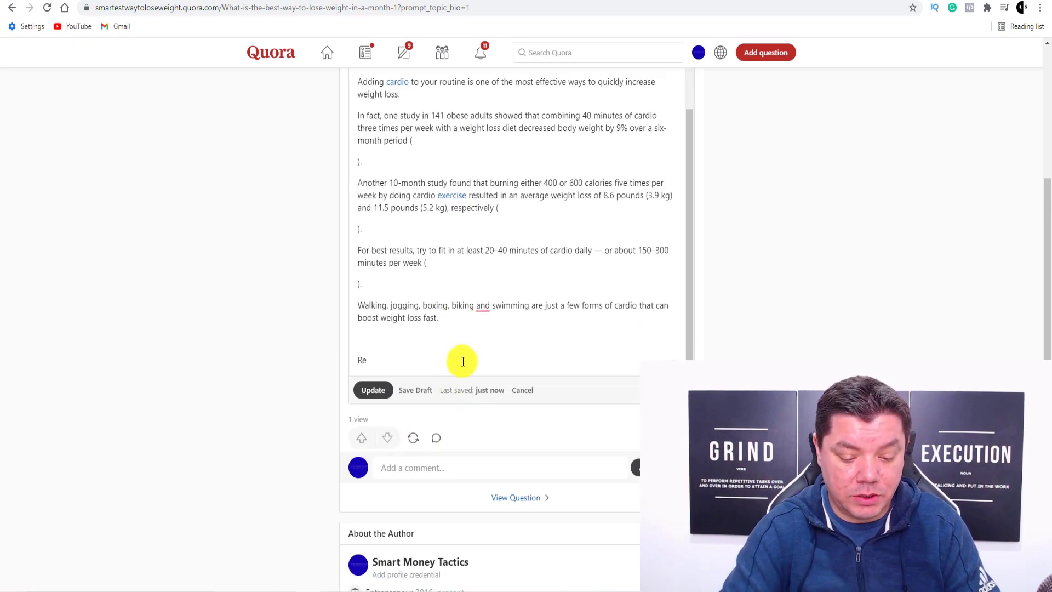
{"action": "type", "text": "r"}
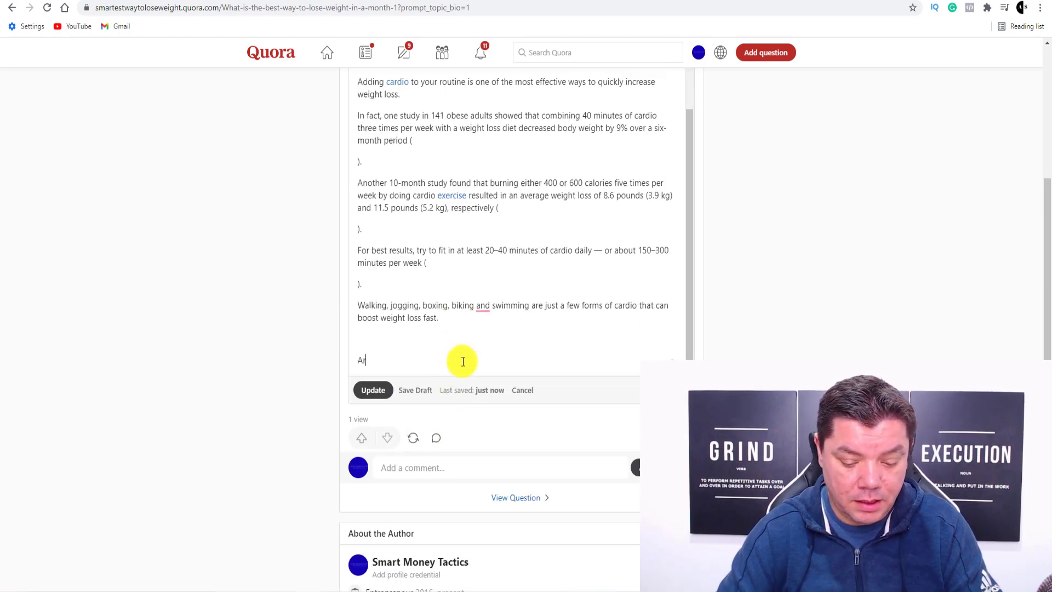
{"action": "type", "text": "tice"}
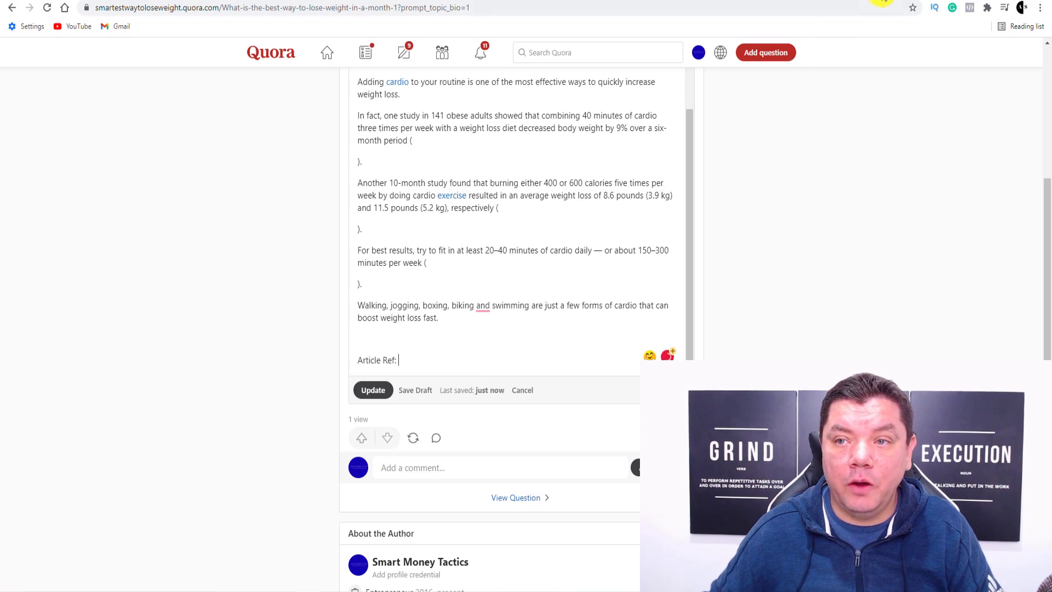
Copy the URL of the Healthline article "How to Lose 10 Pounds in a Month: 14 Simple Steps" and insert it after "Article Ref:"
{"action": "left_click", "coordinate": [338, 3]}
{"action": "left_click", "coordinate": [348, 7]}
{"action": "mouse_move", "coordinate": [384, 7]}
{"action": "left_mouse_down"}
{"action": "mouse_move", "coordinate": [262, 7]}
{"action": "mouse_move", "coordinate": [399, 5]}
{"action": "mouse_move", "coordinate": [93, 2]}
{"action": "mouse_move", "coordinate": [546, 3]}
{"action": "mouse_move", "coordinate": [378, 5]}
{"action": "mouse_move", "coordinate": [447, 216]}
{"action": "mouse_move", "coordinate": [426, 399]}
{"action": "mouse_move", "coordinate": [425, 359]}
{"action": "mouse_move", "coordinate": [468, 327]}
{"action": "mouse_move", "coordinate": [443, 333]}
{"action": "left_mouse_up"}
{"action": "scroll", "coordinate": [444, 332], "scroll_direction": "down", "scroll_amount": 3}
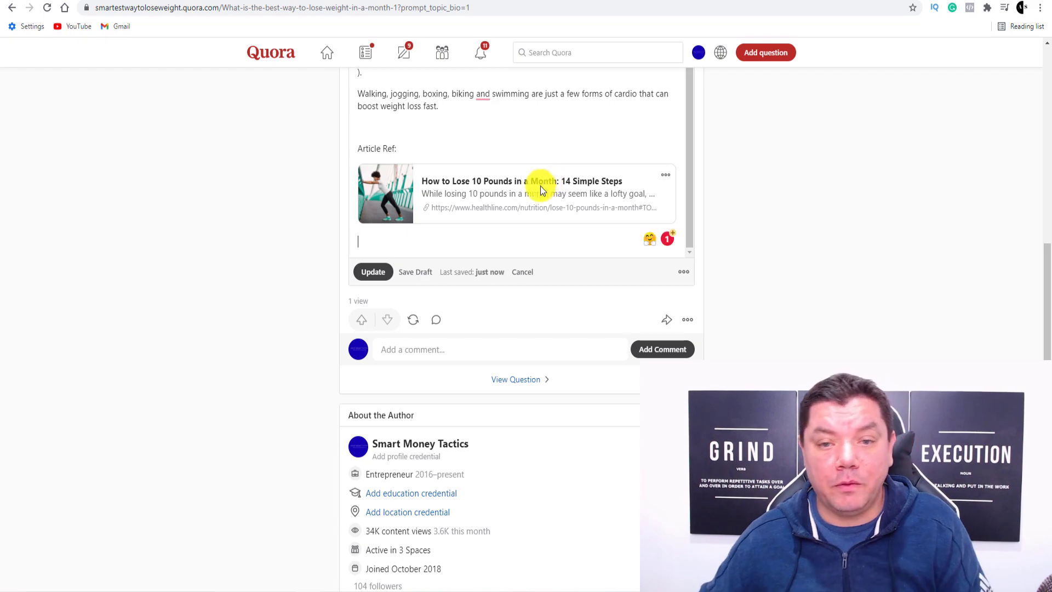
Examine the posts and the admin dashboard statistics of the "Best Affiliate Marketing" Space
{"action": "scroll", "coordinate": [568, 211], "scroll_direction": "up", "scroll_amount": 10}
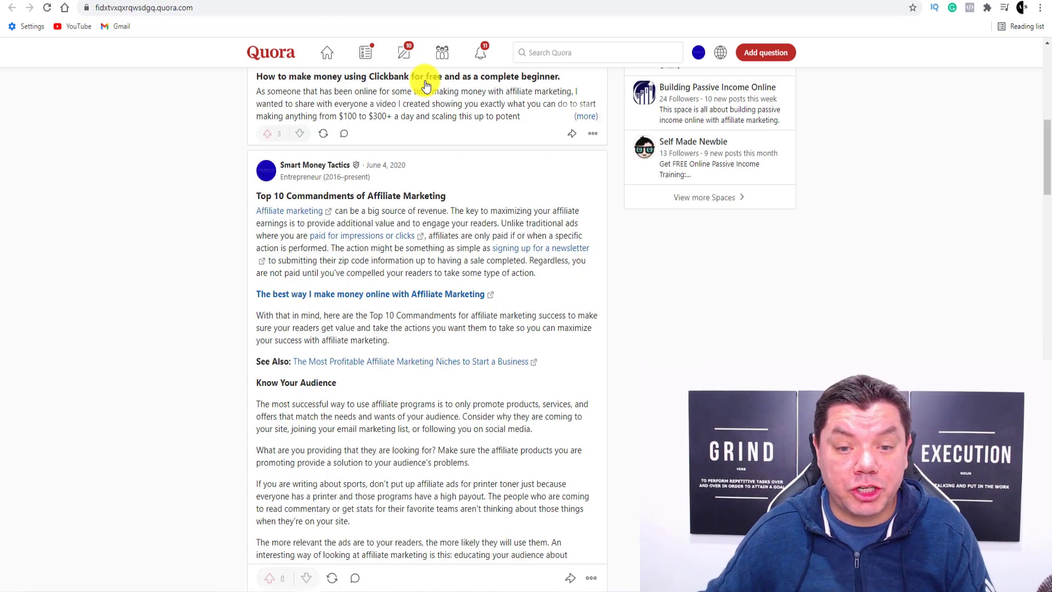
{"action": "scroll", "coordinate": [426, 86], "scroll_direction": "up", "scroll_amount": 10}
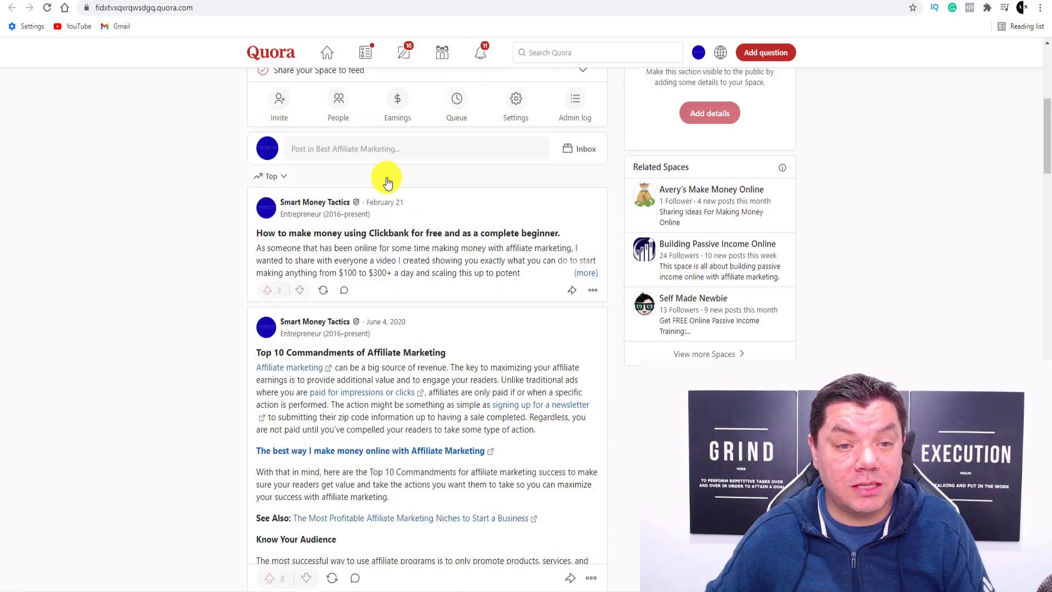
{"action": "scroll", "coordinate": [360, 252], "scroll_direction": "down", "scroll_amount": 3}
{"action": "scroll", "coordinate": [288, 306], "scroll_direction": "up", "scroll_amount": 1}
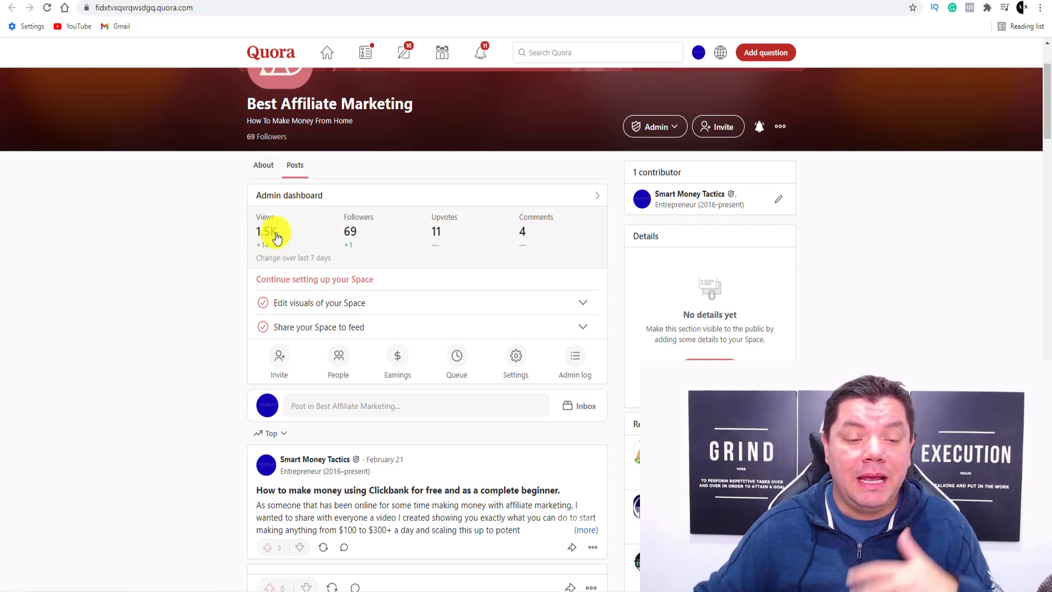
{"action": "scroll", "coordinate": [281, 251], "scroll_direction": "down", "scroll_amount": 6}
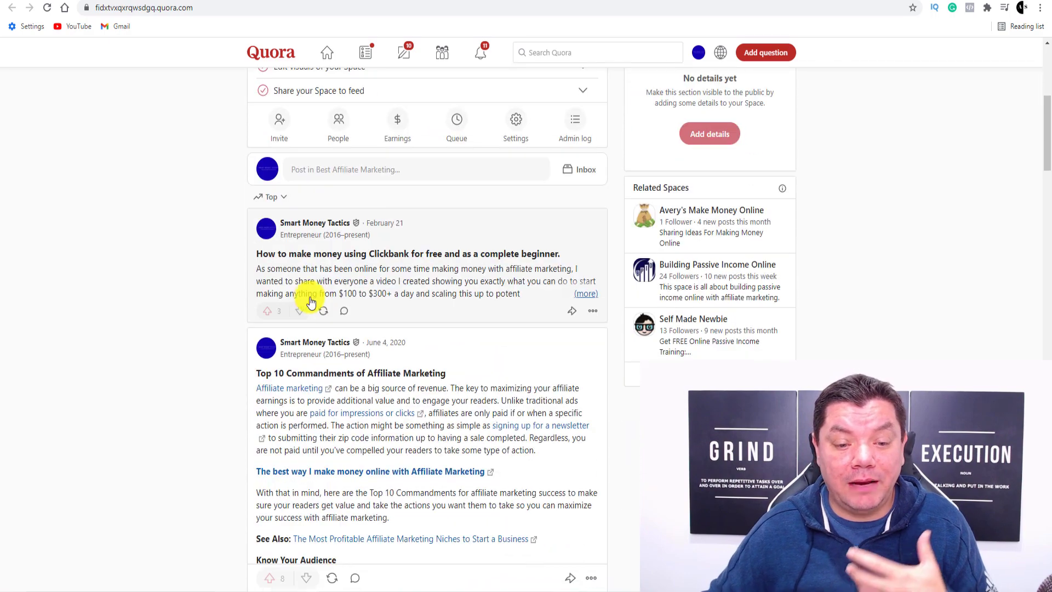
{"action": "scroll", "coordinate": [322, 303], "scroll_direction": "up", "scroll_amount": 5}
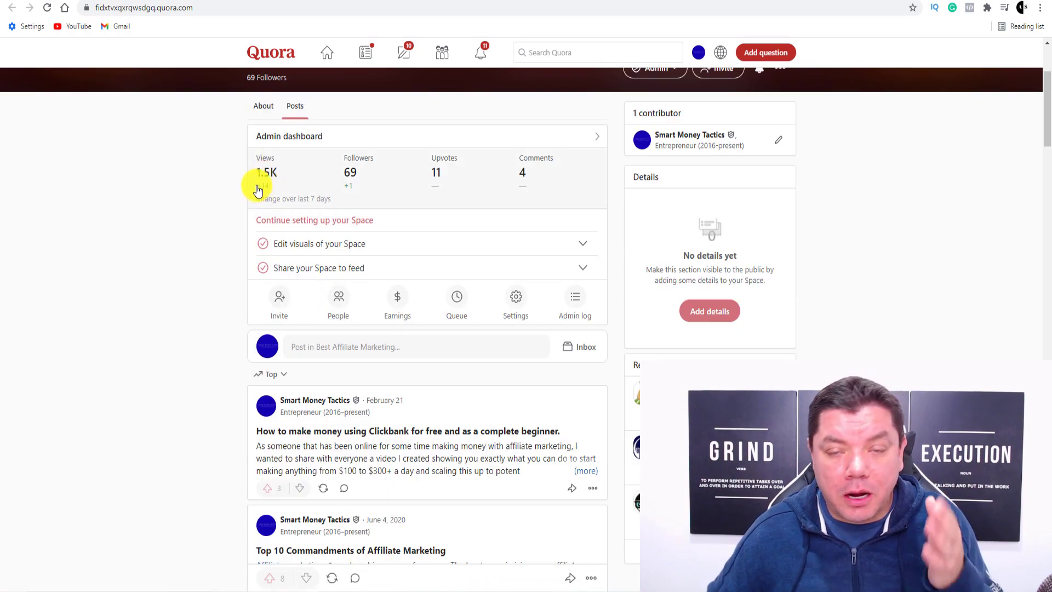